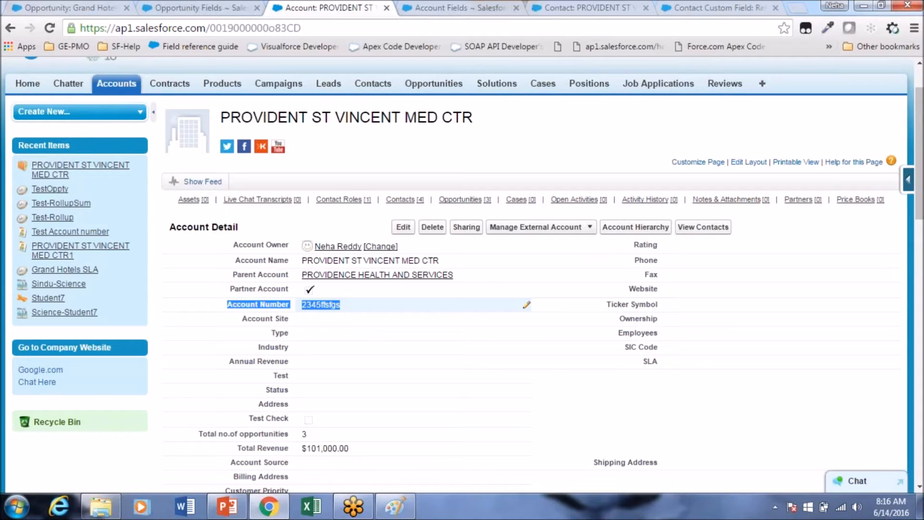
# Open the list of validation rules for the Account object from the account record.
pyautogui.doubleClick(356, 307)
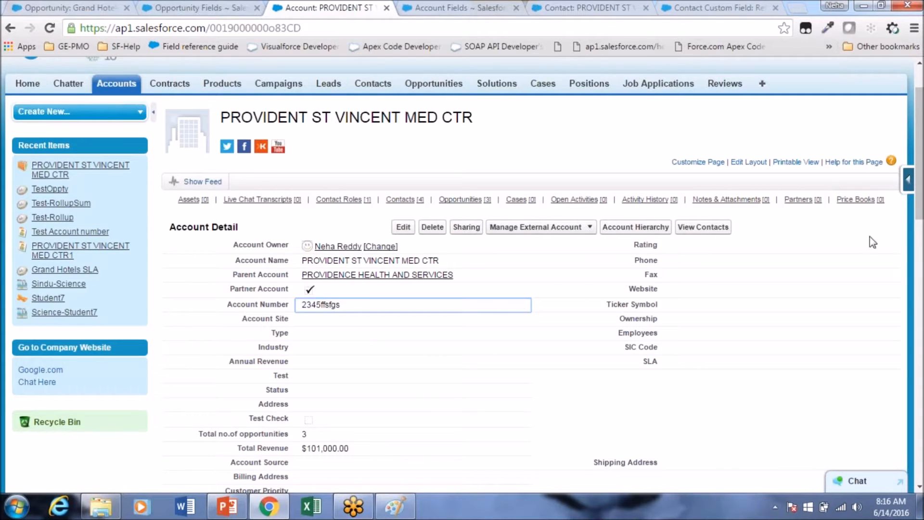
pyautogui.click(914, 192)
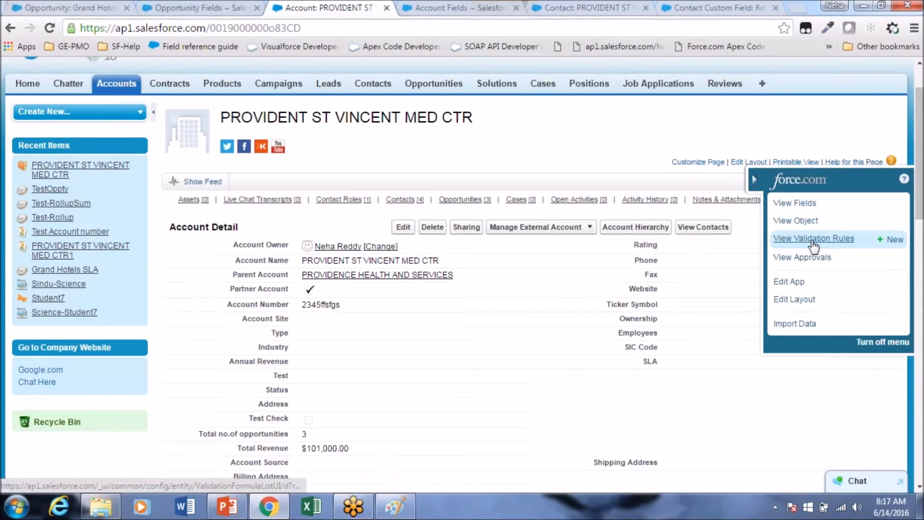
pyautogui.click(814, 241)
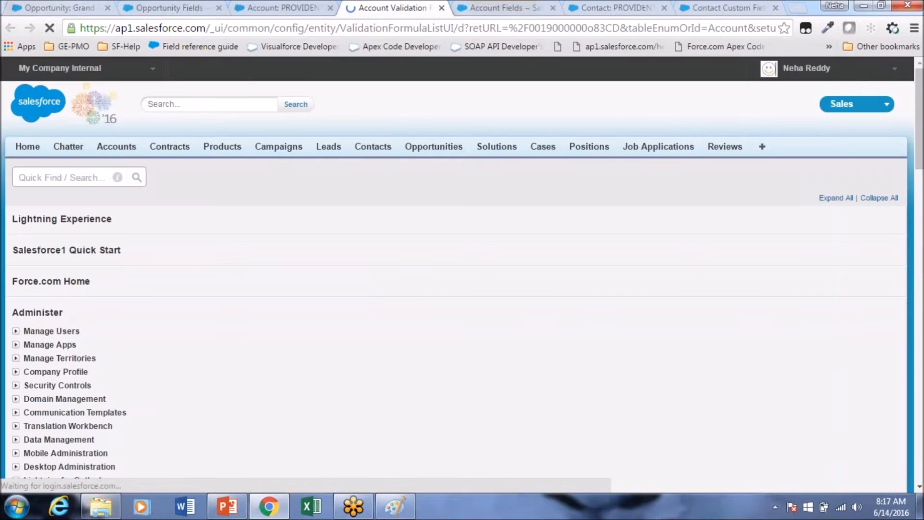
pyautogui.scroll(-1, 379, 278)
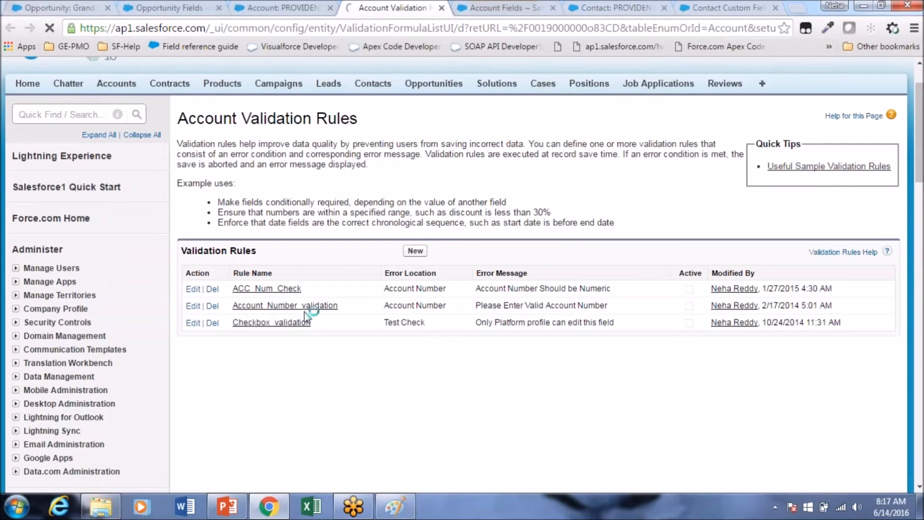
# Review the details of the existing Account_Number_validation and ACC_Num_Check rules, returning to the rules list after each.
pyautogui.click(245, 312)
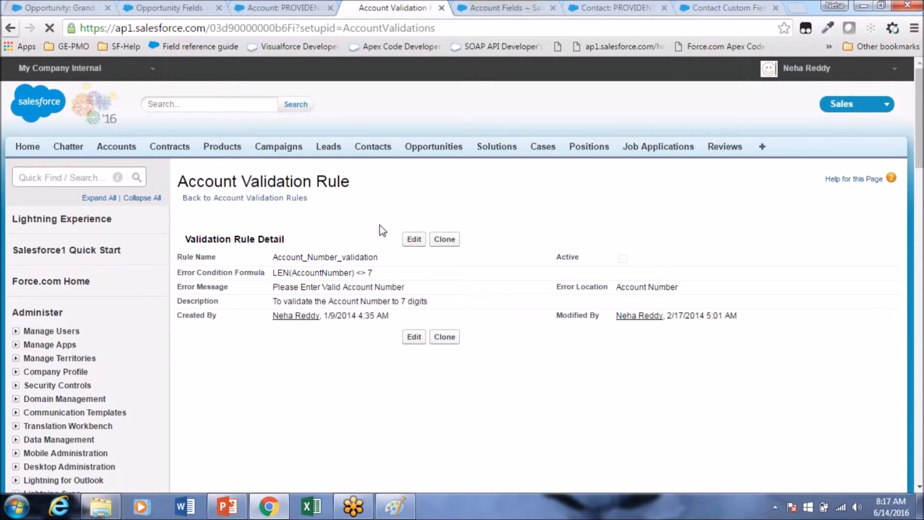
pyautogui.click(9, 30)
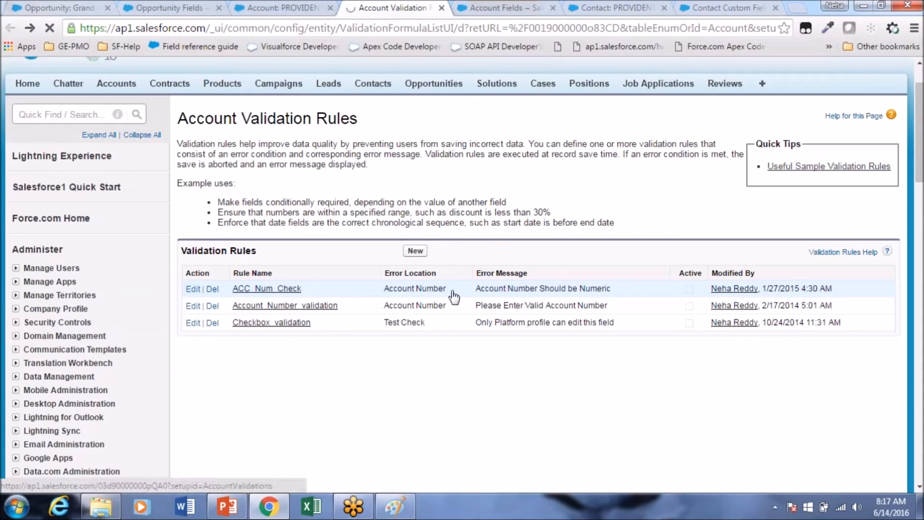
pyautogui.click(266, 288)
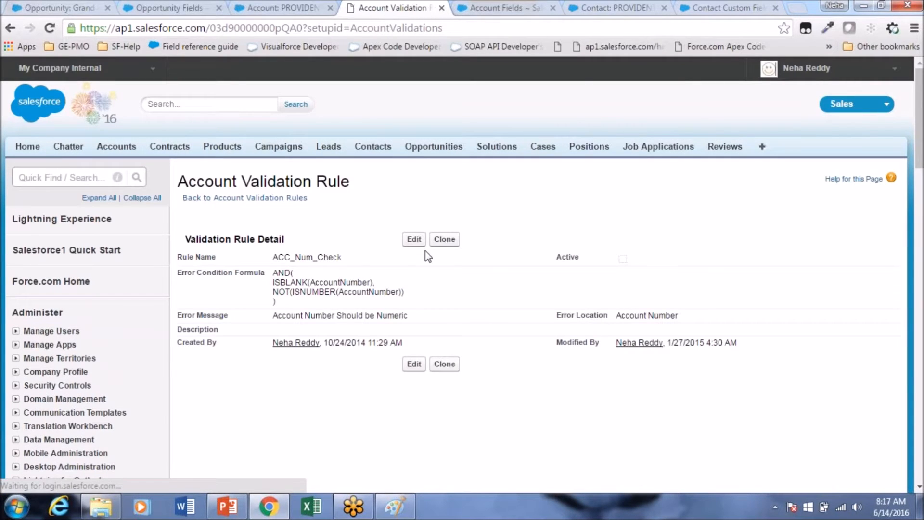
pyautogui.click(9, 30)
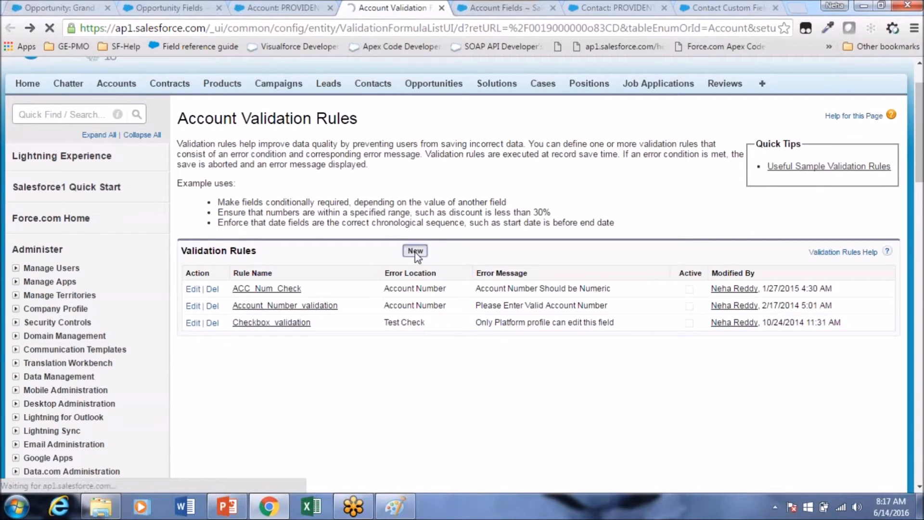
# Start a new account validation rule and name it Acount_Number_Validation.
pyautogui.click(415, 251)
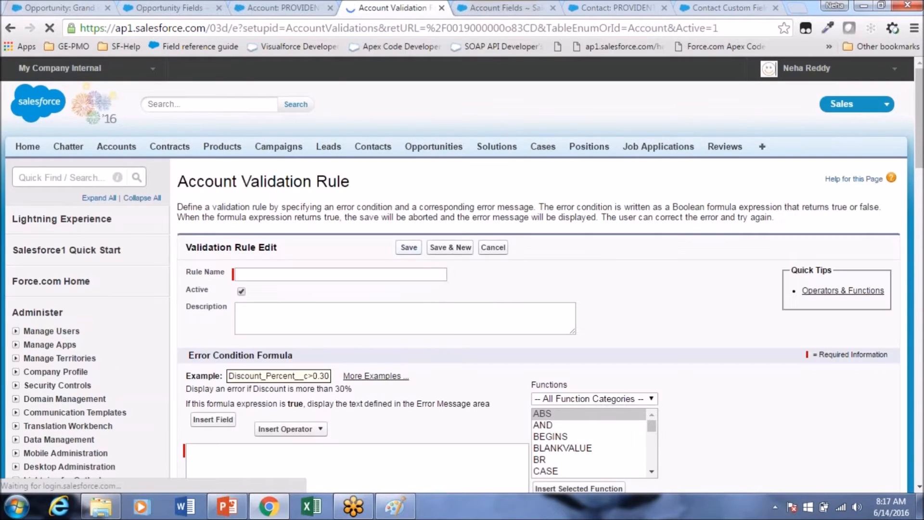
pyautogui.click(340, 274)
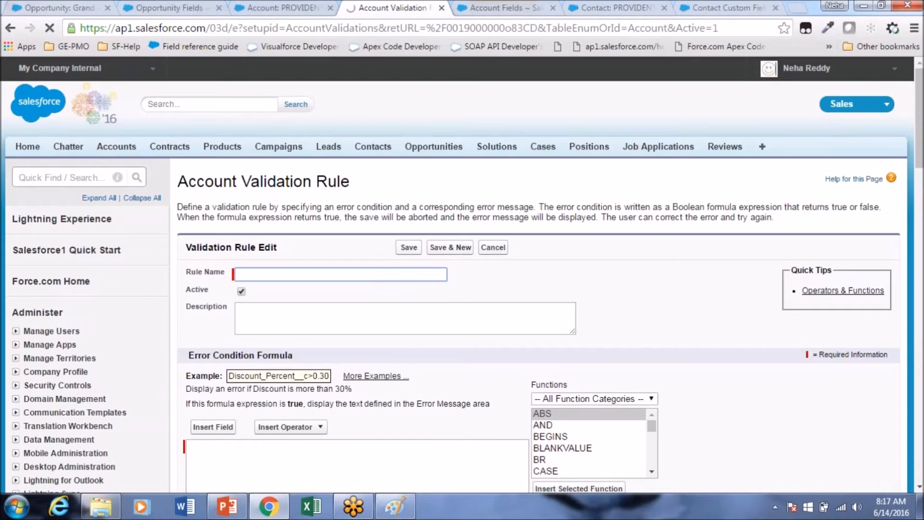
pyautogui.write('AC')
pyautogui.press('BackSpace')
pyautogui.write('count')
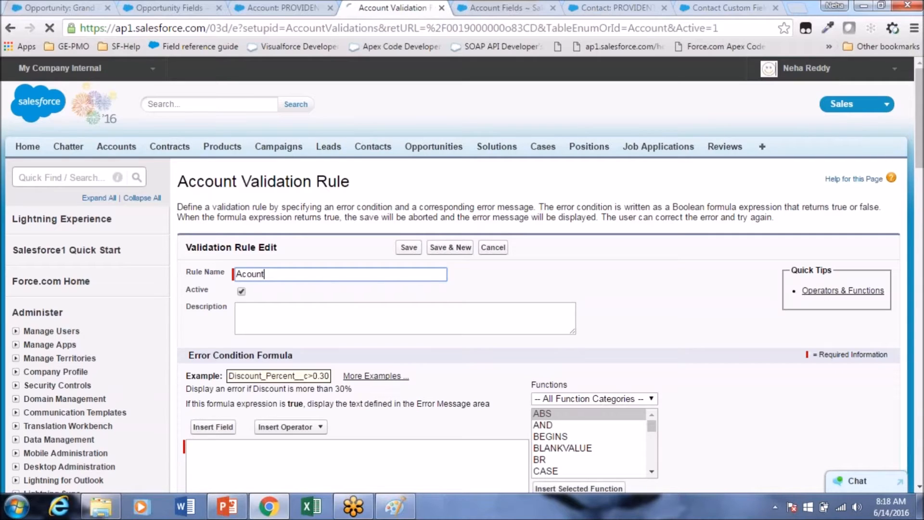
pyautogui.write(' Number Valia')
pyautogui.press('BackSpace')
pyautogui.press('BackSpace')
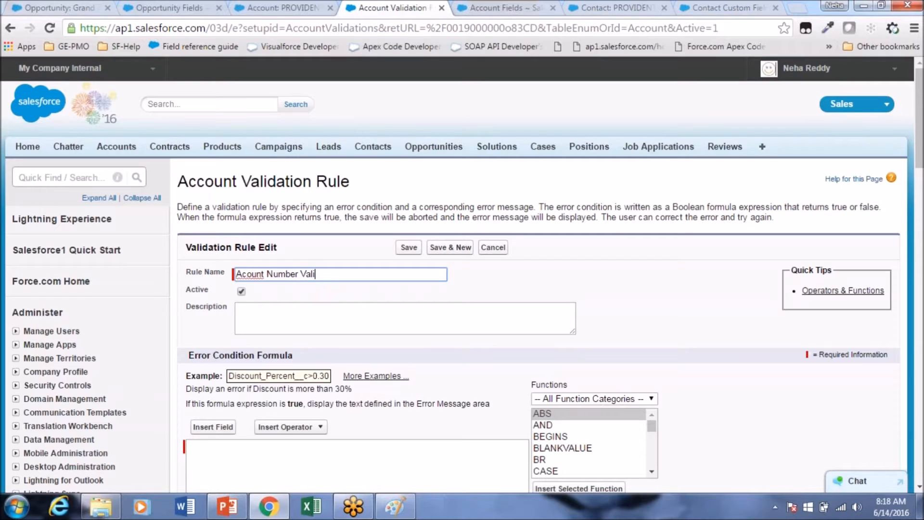
pyautogui.write('idation')
pyautogui.press('Tab')
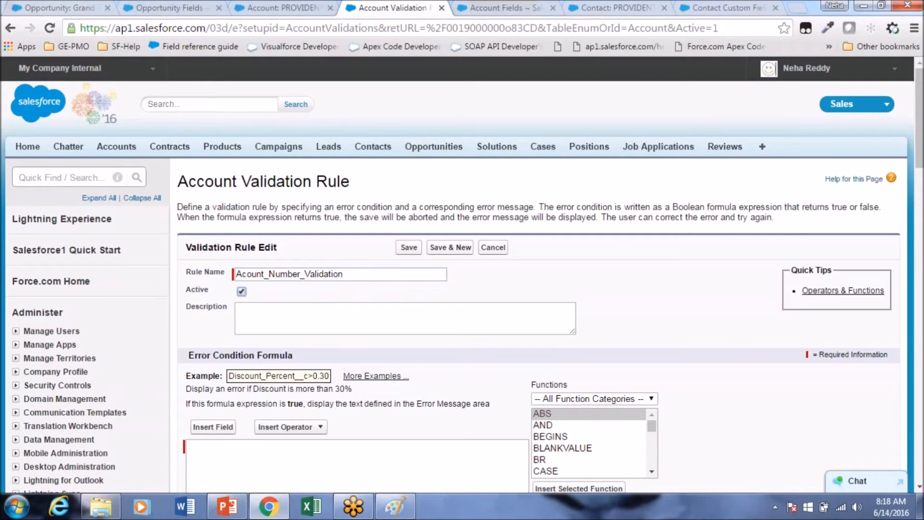
# Check the account record's Account Number field and the first validation example on the PowerPoint slide, then return to the rule editor.
pyautogui.scroll(-1, 277, 269)
pyautogui.click(279, 261)
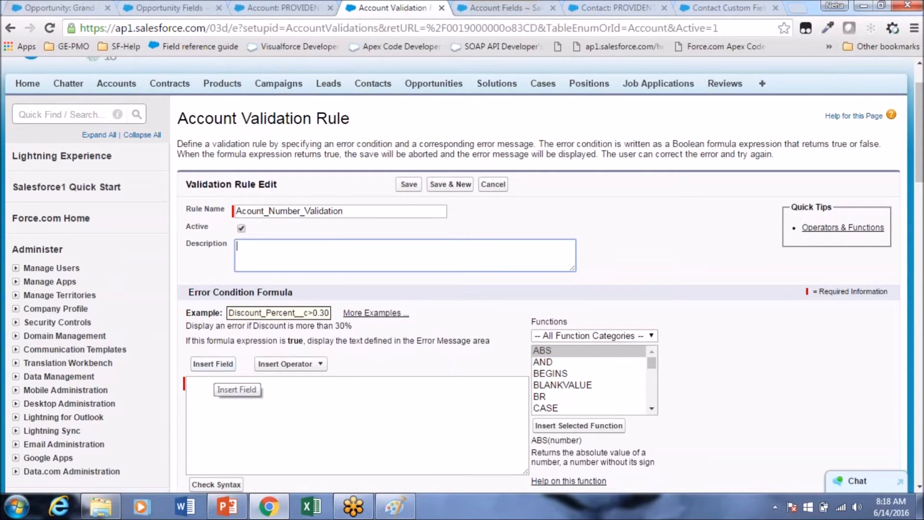
pyautogui.click(268, 8)
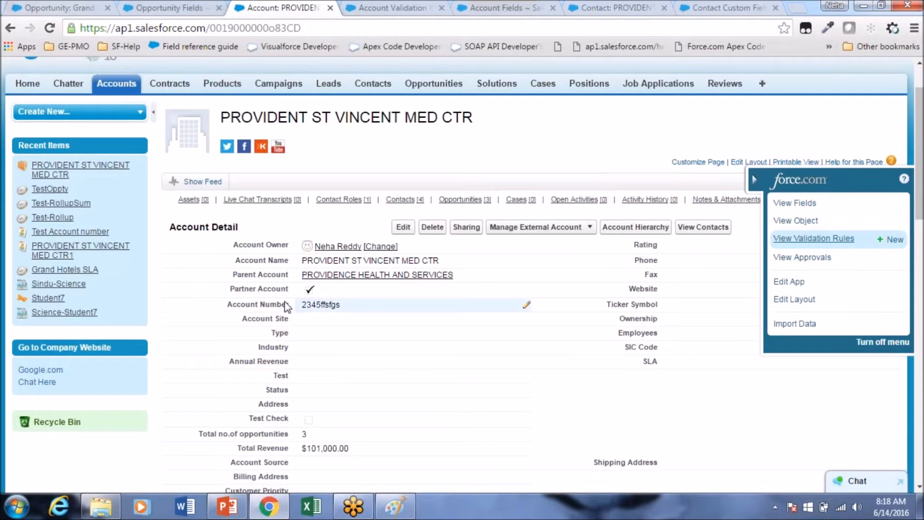
pyautogui.click(378, 13)
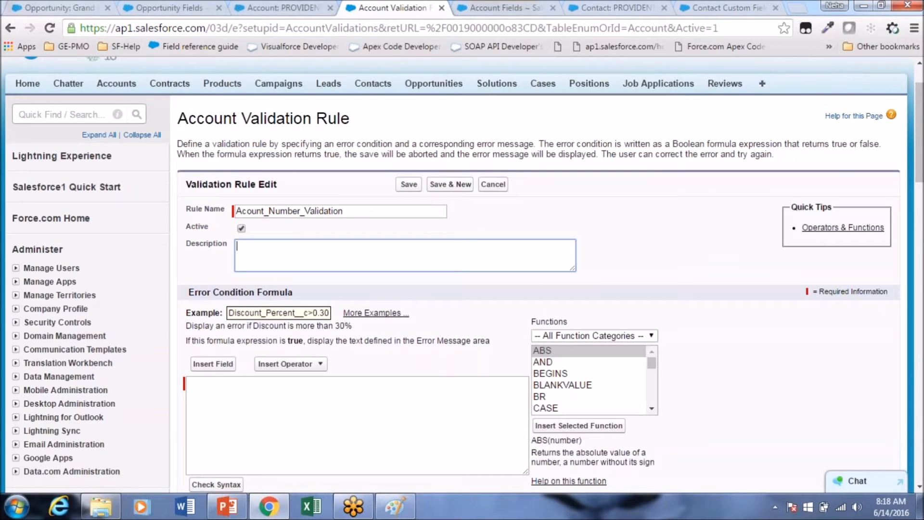
pyautogui.scroll(-3, 762, 303)
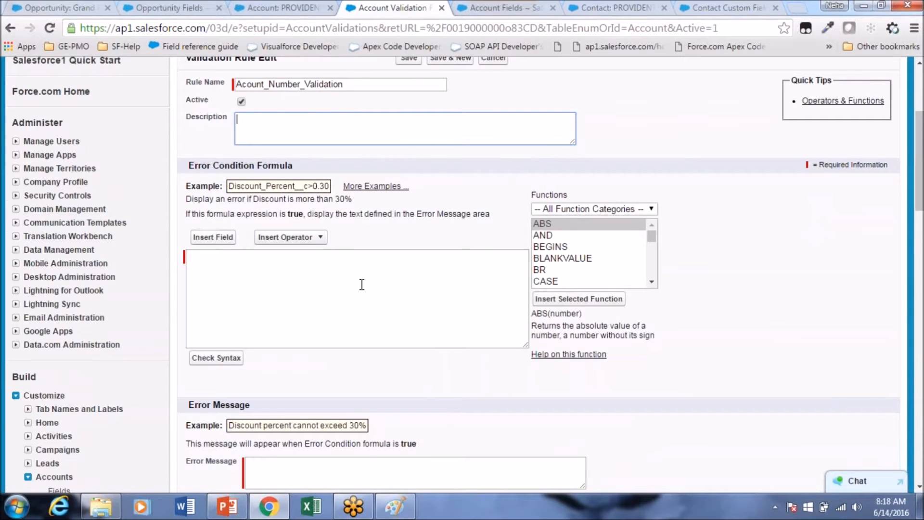
pyautogui.click(236, 509)
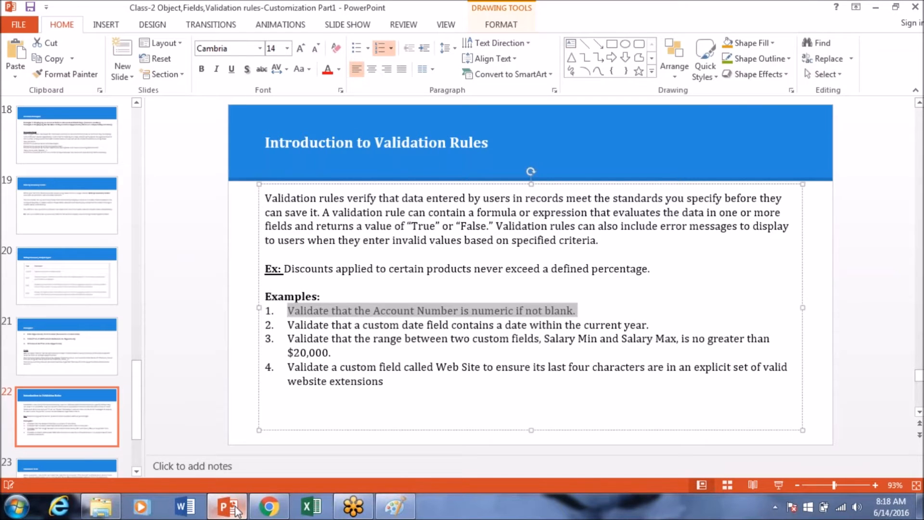
pyautogui.click(235, 509)
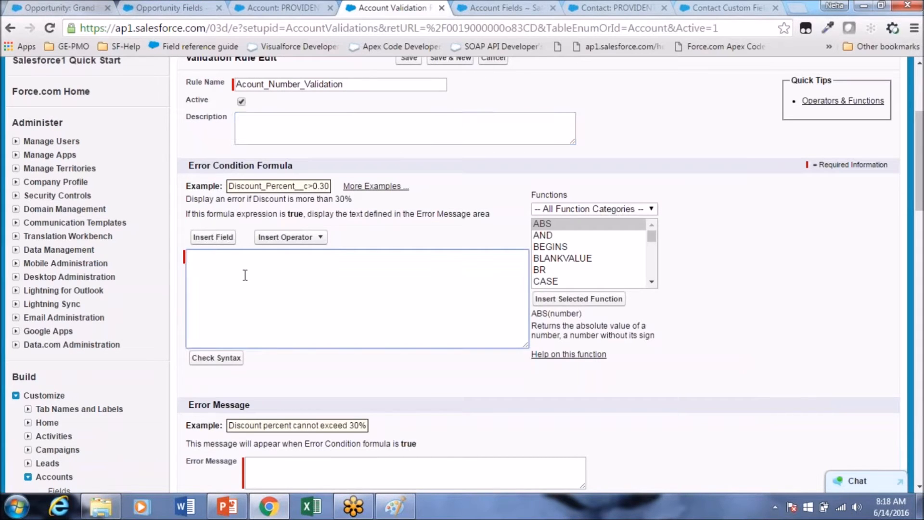
pyautogui.click(282, 12)
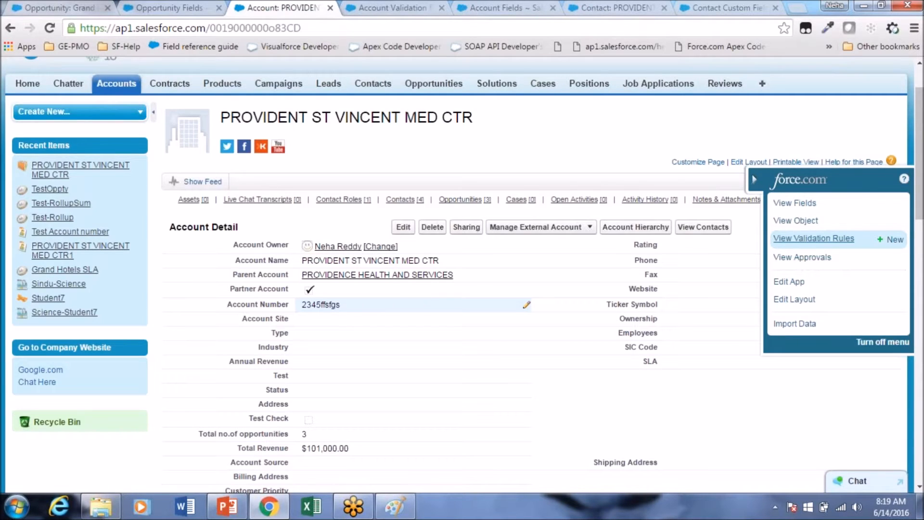
pyautogui.moveTo(307, 305); pyautogui.dragTo(349, 306)
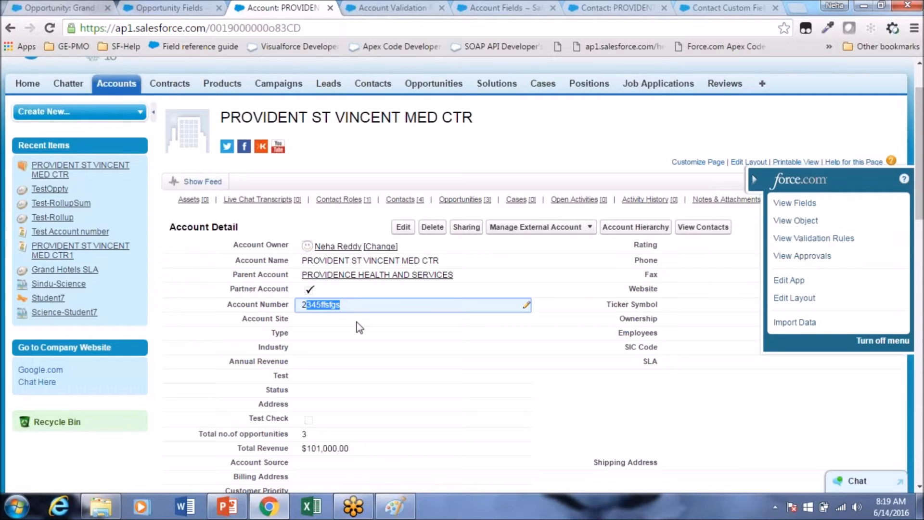
pyautogui.click(390, 17)
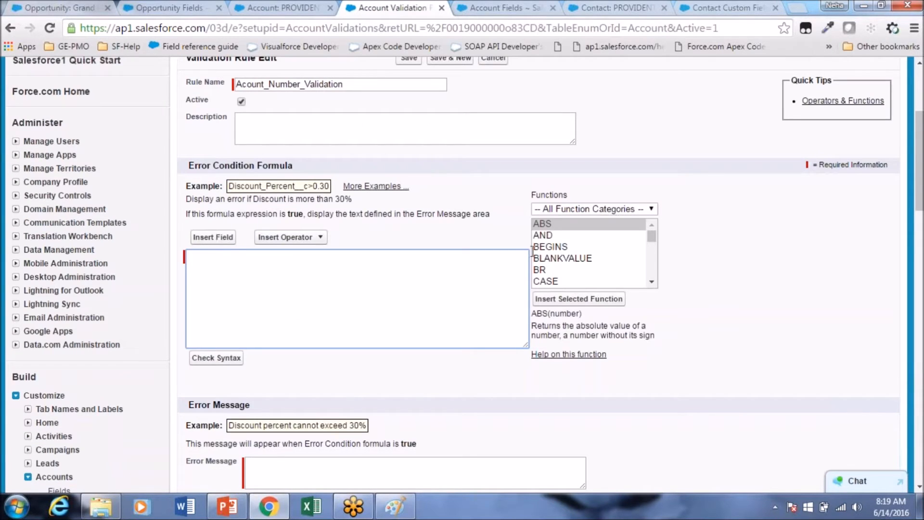
# Find the ISBLANK function in the function list and read its description.
pyautogui.click(652, 282)
pyautogui.click(652, 282)
pyautogui.click(652, 282)
pyautogui.click(652, 282)
pyautogui.click(651, 282)
pyautogui.click(652, 282)
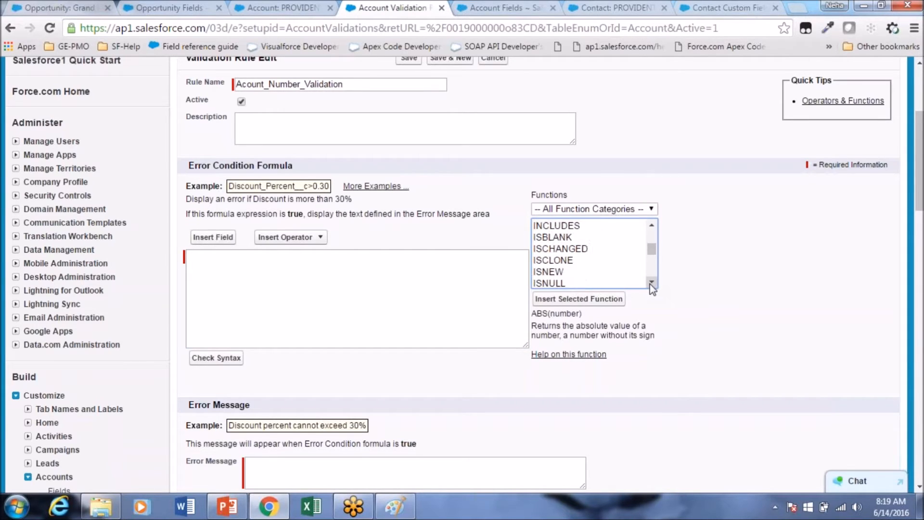
pyautogui.click(555, 238)
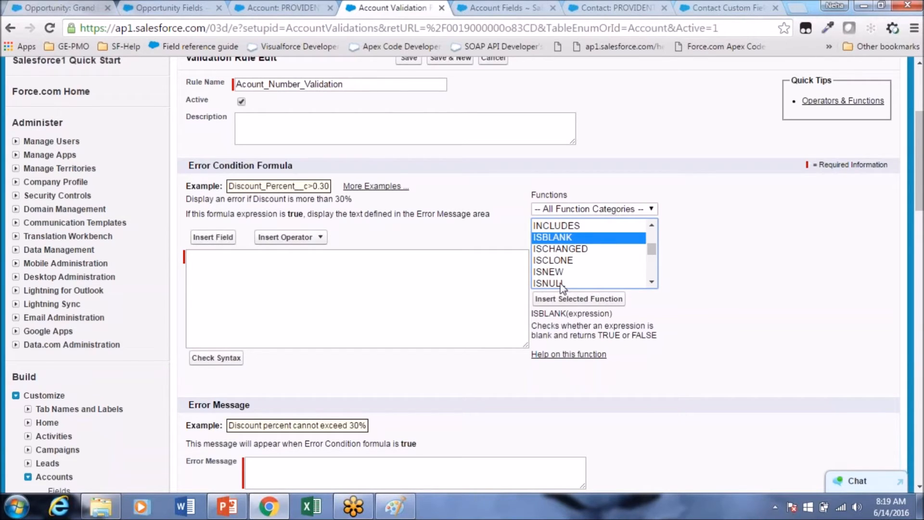
pyautogui.moveTo(533, 329); pyautogui.dragTo(663, 342)
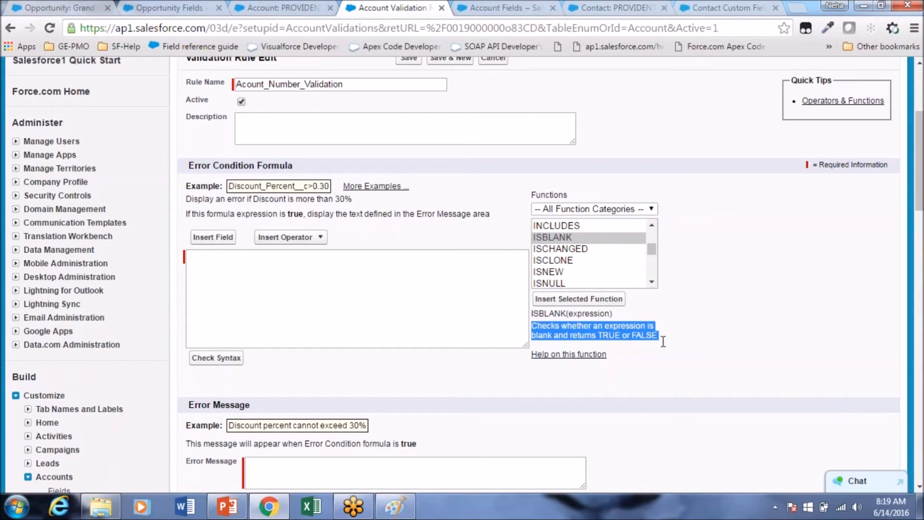
# Review the operators available for the error condition formula without inserting one.
pyautogui.click(194, 257)
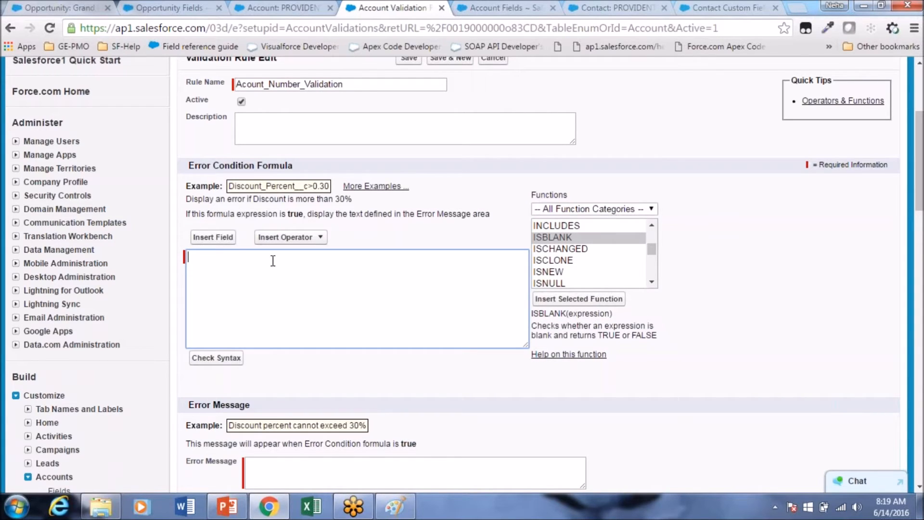
pyautogui.click(322, 238)
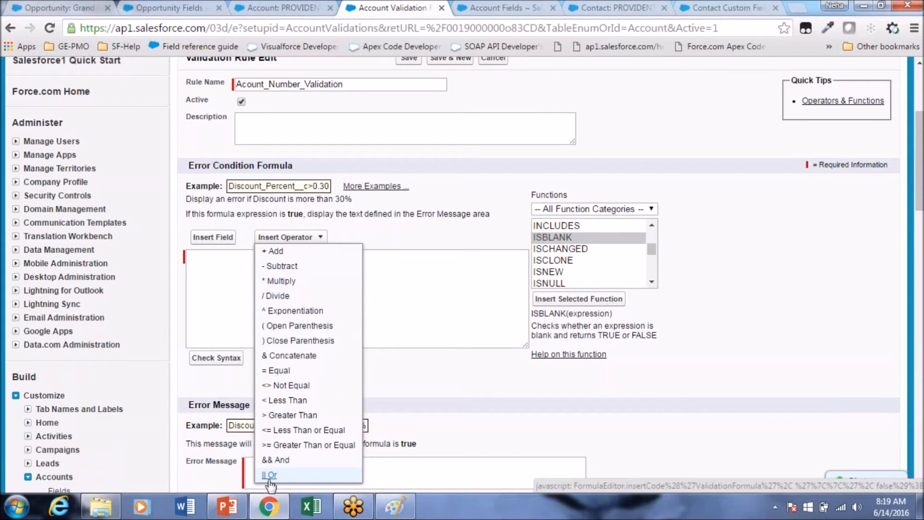
pyautogui.click(220, 270)
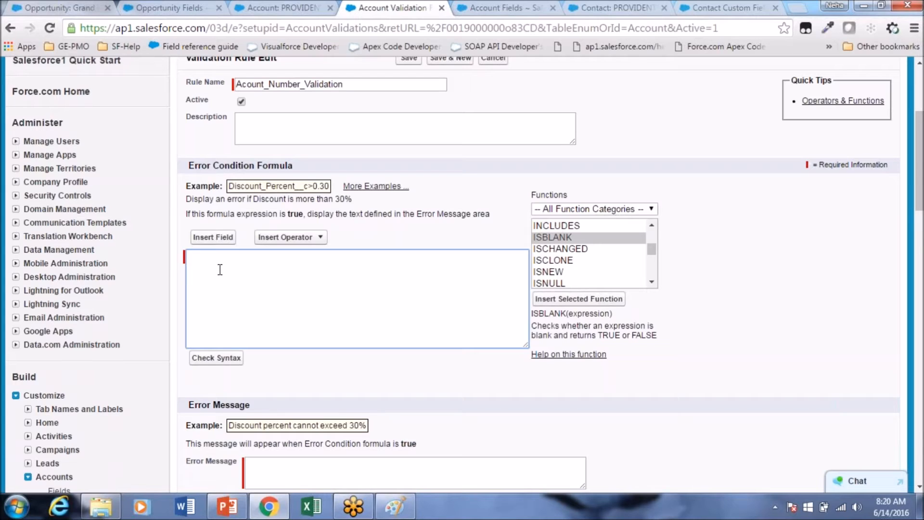
# Examine the Account Number field and its value on the account record, then return to the rule editor.
pyautogui.click(308, 7)
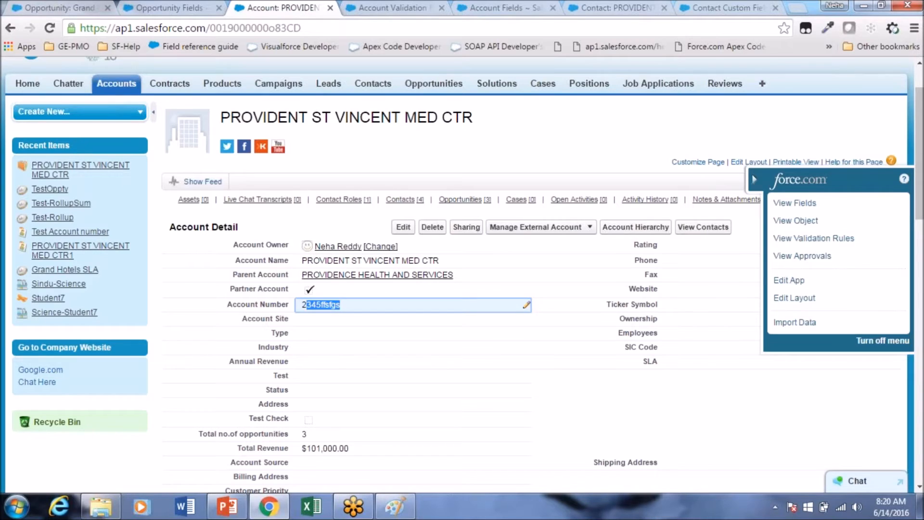
pyautogui.moveTo(227, 301); pyautogui.dragTo(356, 308)
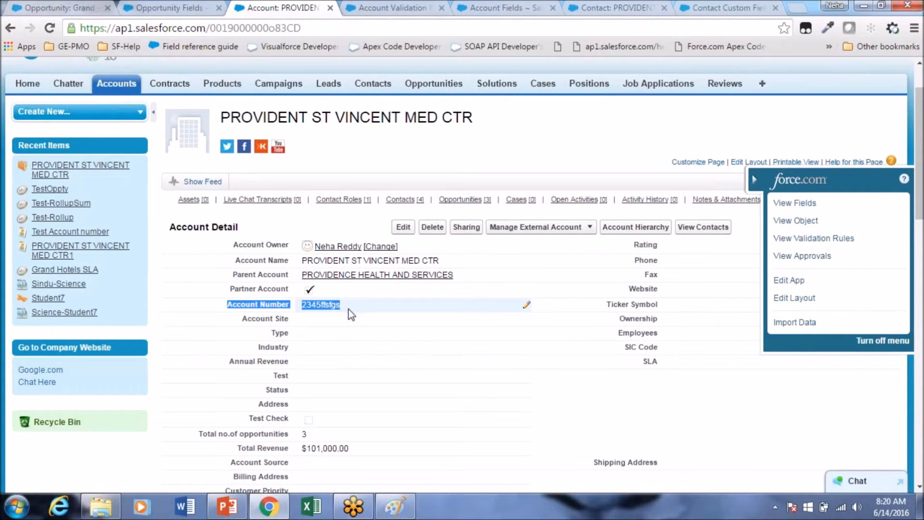
pyautogui.click(380, 9)
# Enter AND(Logic1,logic2) as the outline of the error condition formula.
pyautogui.click(256, 261)
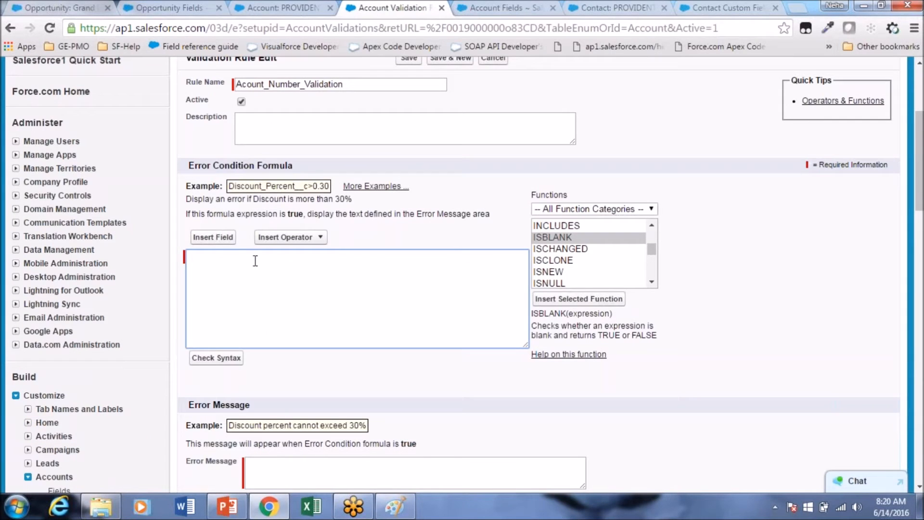
pyautogui.write('AND')
pyautogui.write(' ()')
pyautogui.write('Logic1')
pyautogui.write(',logic')
pyautogui.write('2')
# Compare the Logic1 argument in the formula with the Account Number value on the account record.
pyautogui.doubleClick(229, 255)
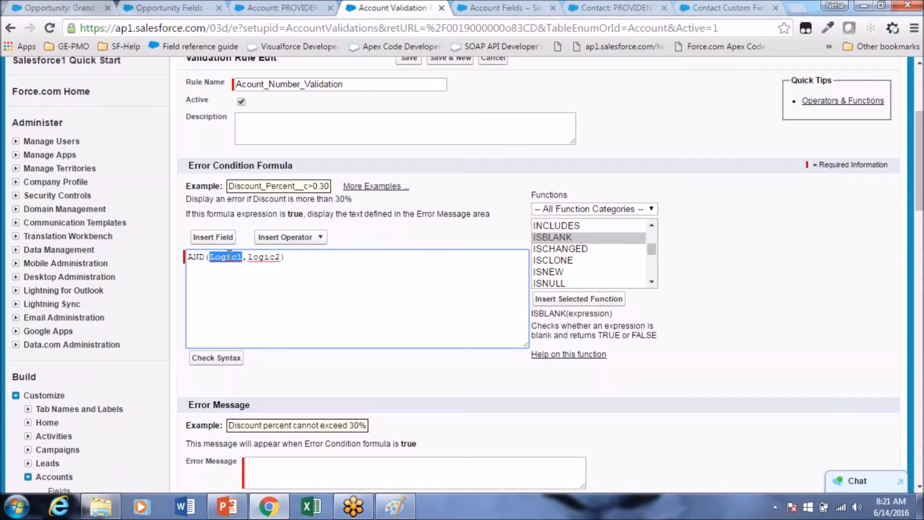
pyautogui.click(268, 10)
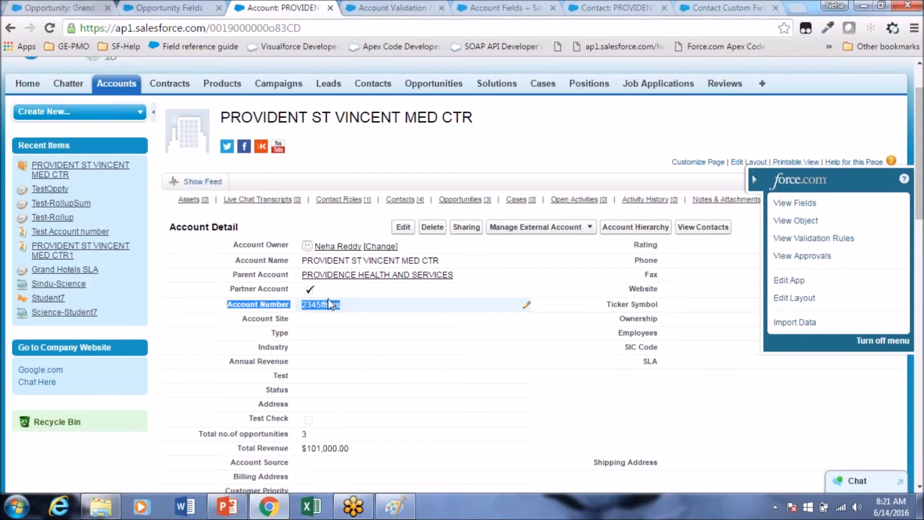
pyautogui.click(417, 13)
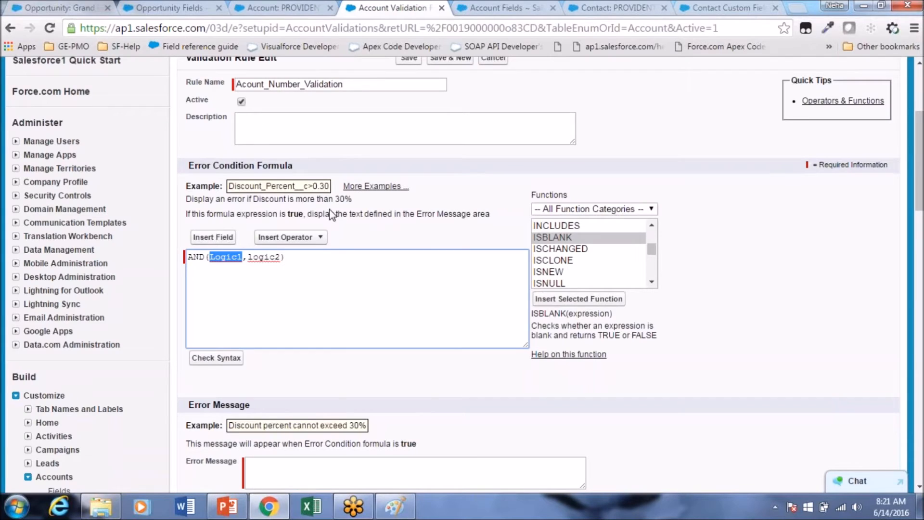
pyautogui.click(285, 9)
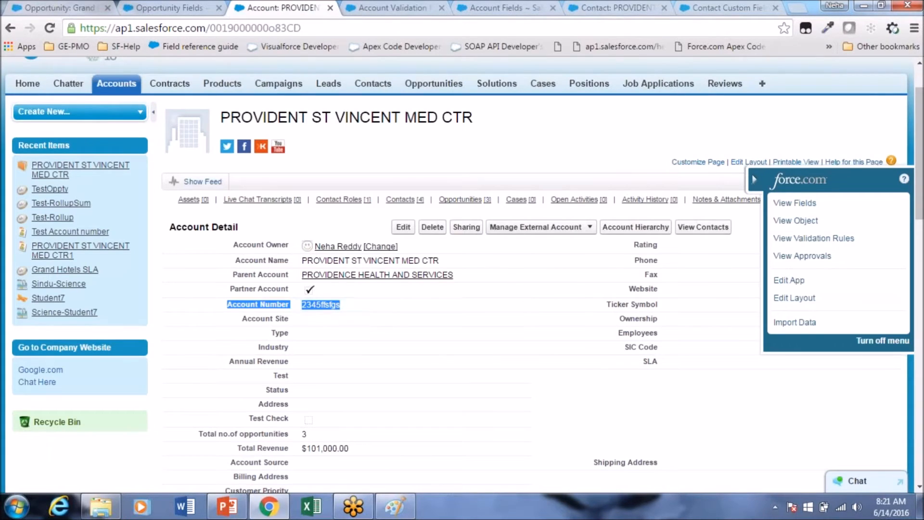
# Return to the validation rule editor and review the AND(Logic1,logic2) outline of the error condition formula.
pyautogui.click(393, 9)
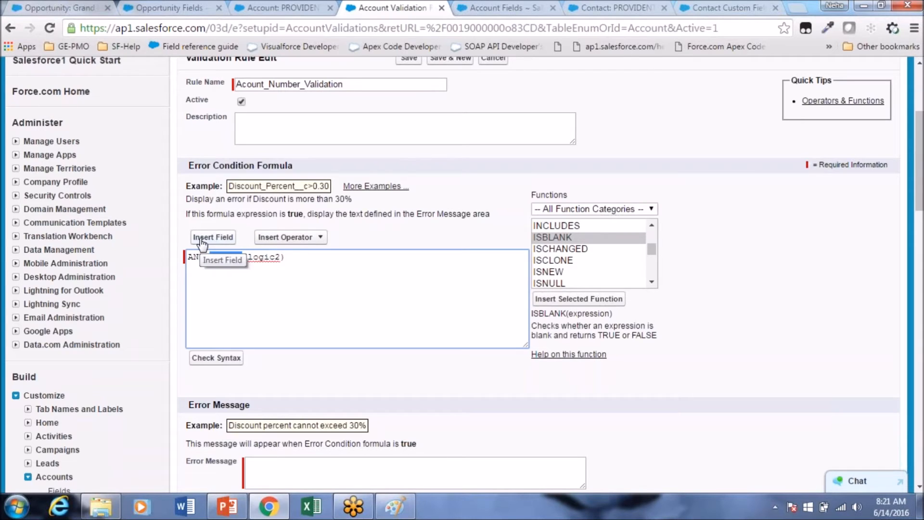
pyautogui.click(238, 284)
pyautogui.moveTo(188, 262); pyautogui.dragTo(301, 262)
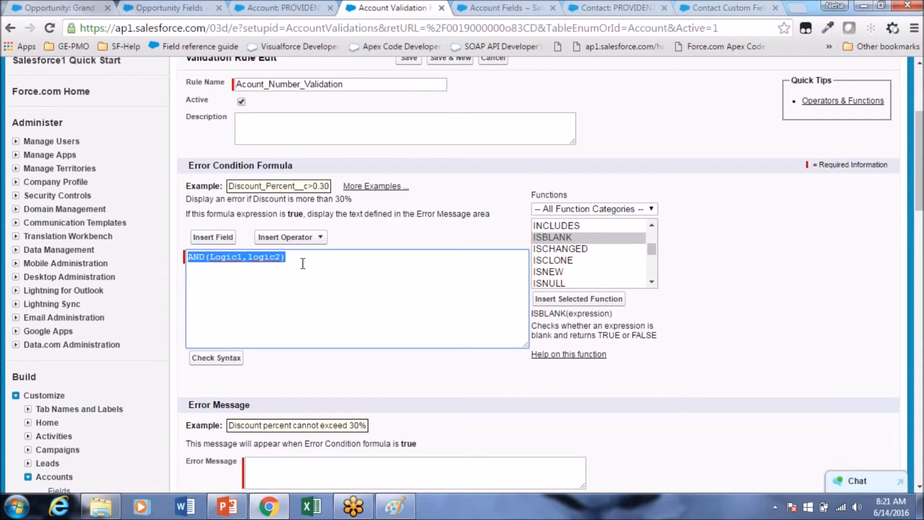
# Replace the Logic1 argument in the AND formula with the Account Number field.
pyautogui.doubleClick(226, 256)
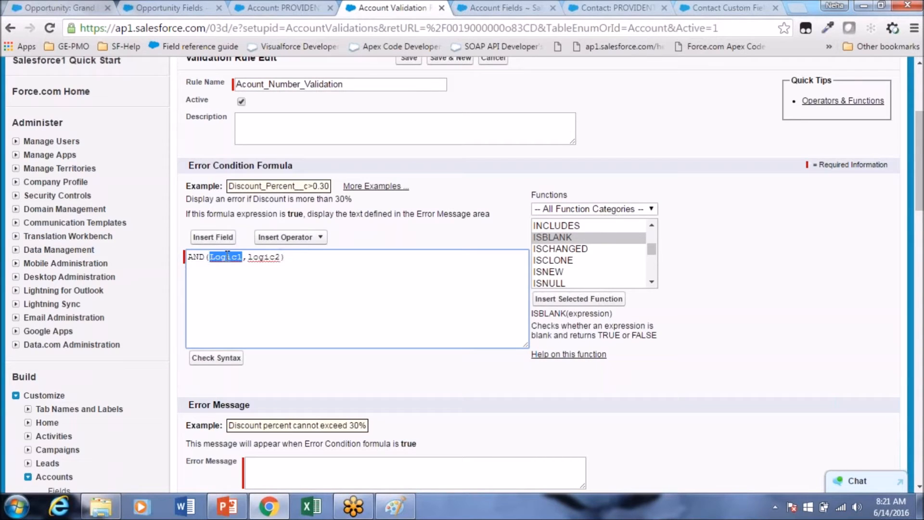
pyautogui.click(224, 238)
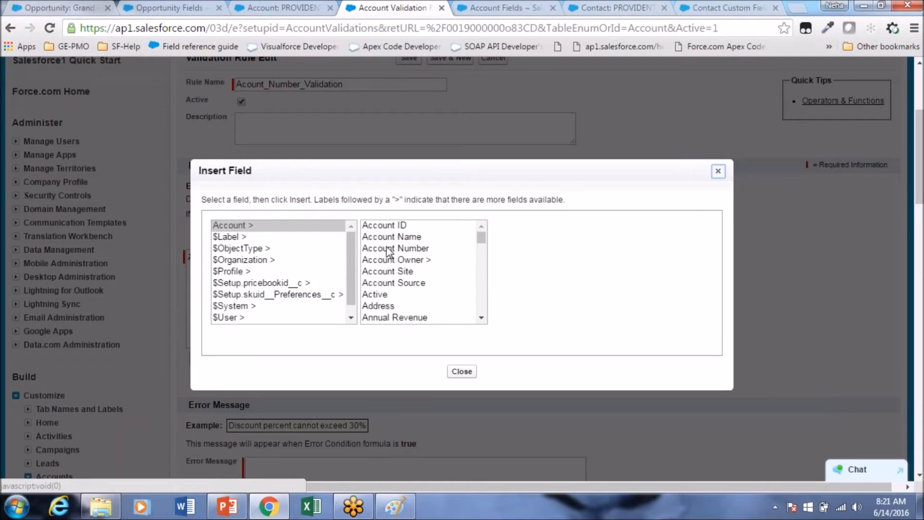
pyautogui.click(388, 249)
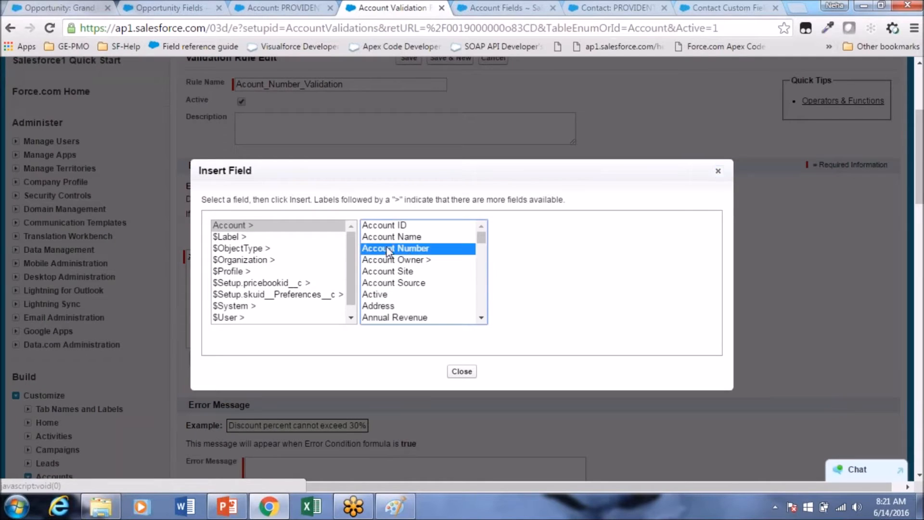
pyautogui.click(543, 299)
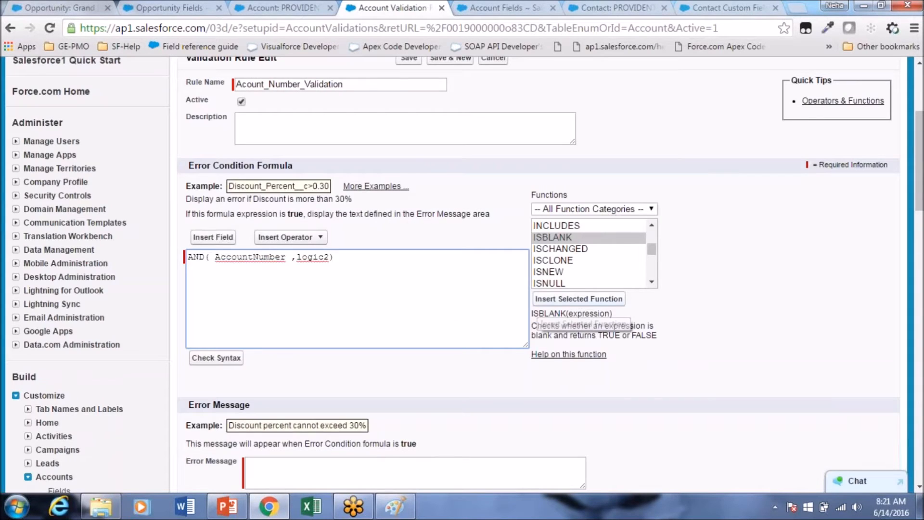
# Make the ISBLANK function the first AND argument in place of AccountNumber, without spaces after the opening parenthesis.
pyautogui.moveTo(286, 257); pyautogui.dragTo(215, 255)
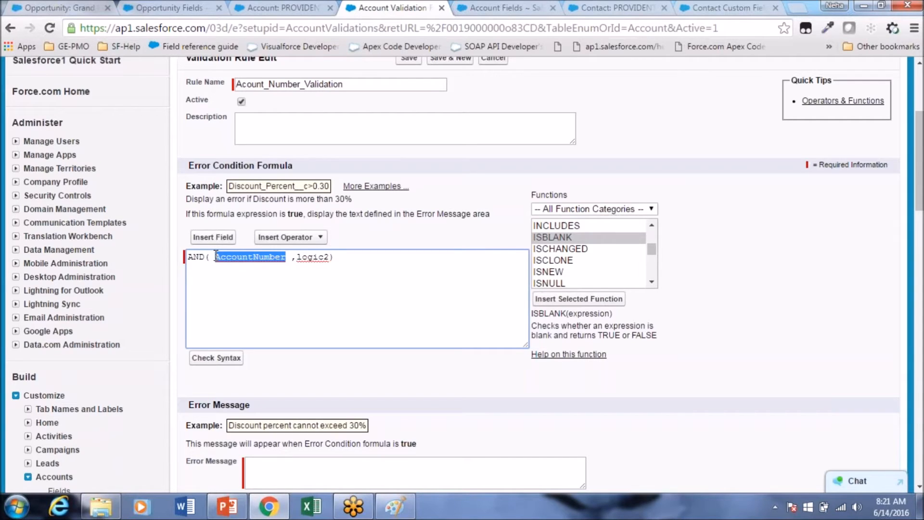
pyautogui.click(547, 239)
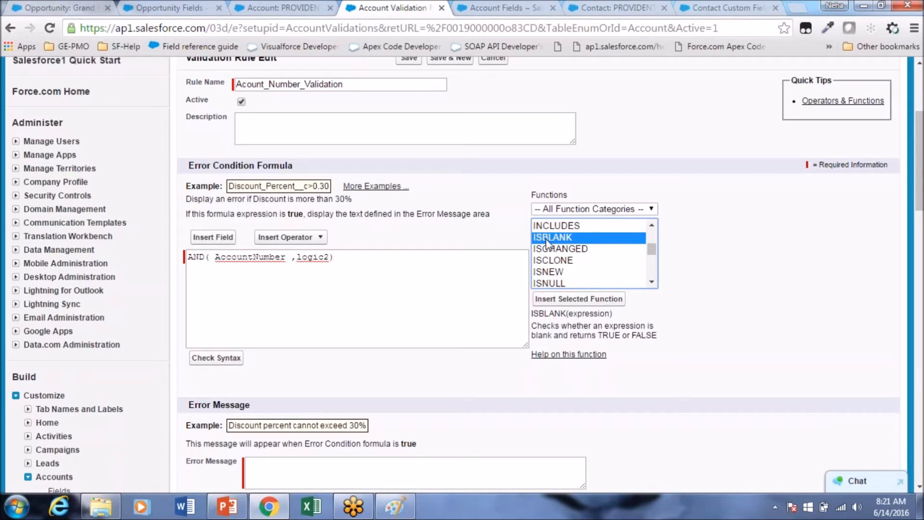
pyautogui.doubleClick(548, 238)
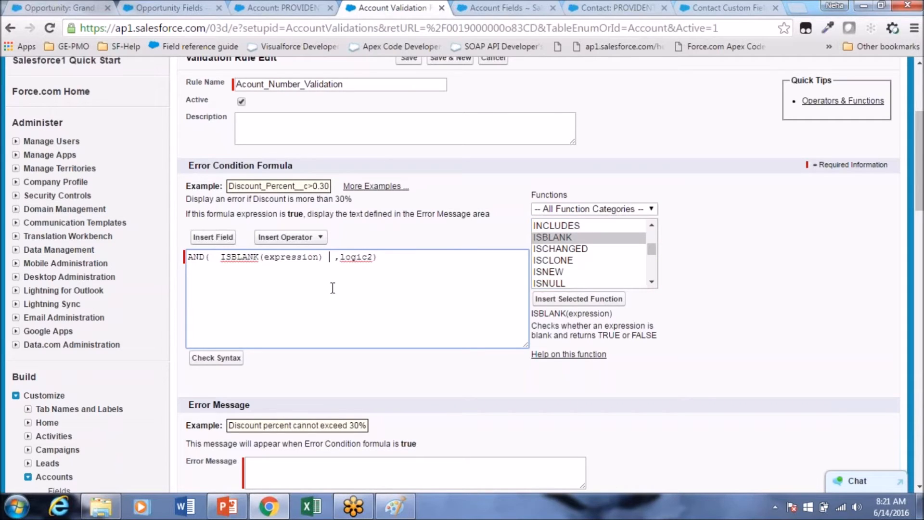
pyautogui.doubleClick(296, 257)
pyautogui.click(221, 260)
pyautogui.press('BackSpace')
pyautogui.press('BackSpace')
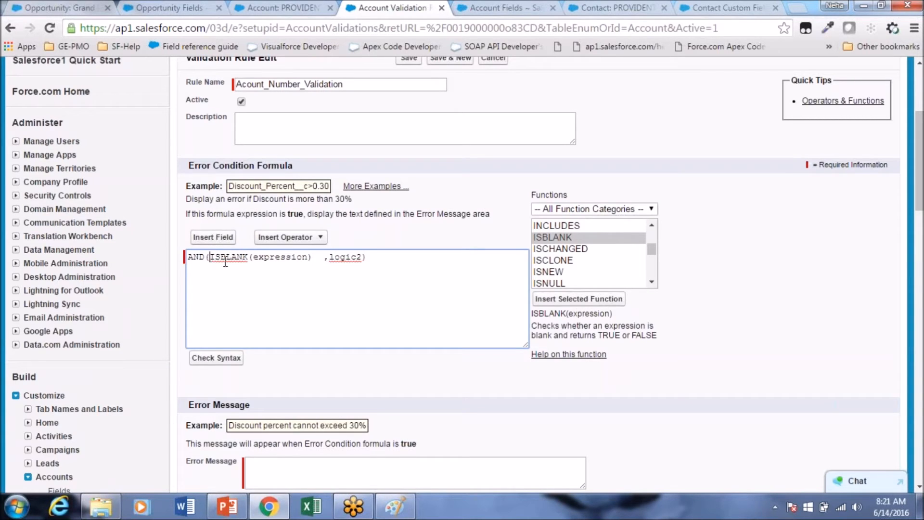
# Replace the expression placeholder inside ISBLANK with the Account Number field.
pyautogui.doubleClick(266, 258)
pyautogui.click(213, 237)
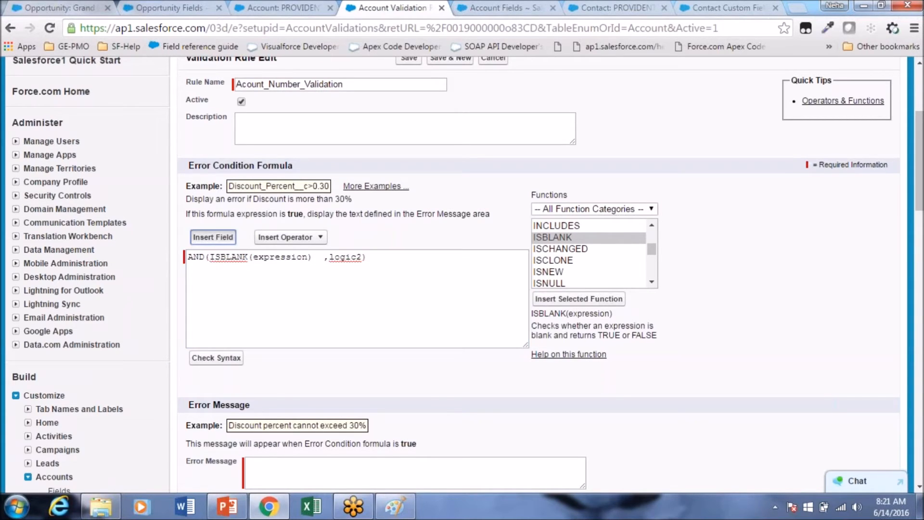
pyautogui.click(399, 249)
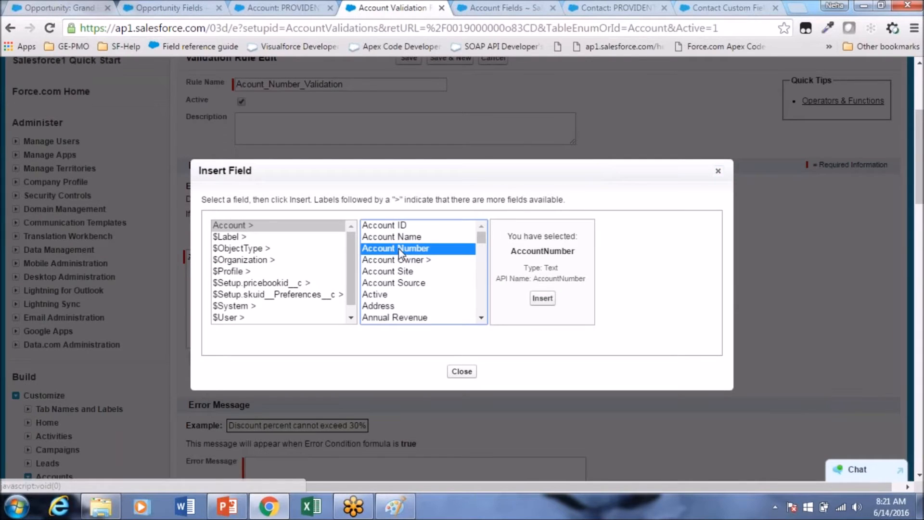
pyautogui.click(543, 299)
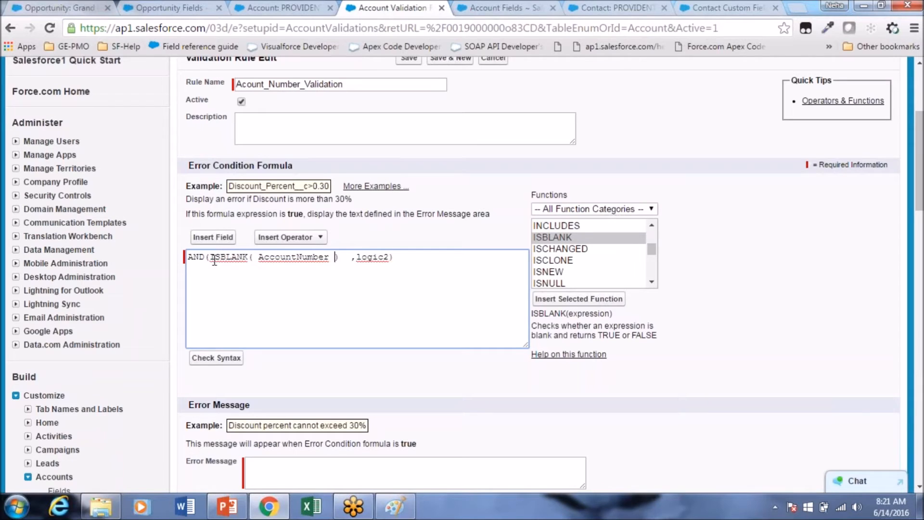
# Remove the extra spaces around AccountNumber inside ISBLANK and before the comma in the formula.
pyautogui.moveTo(209, 257); pyautogui.dragTo(345, 262)
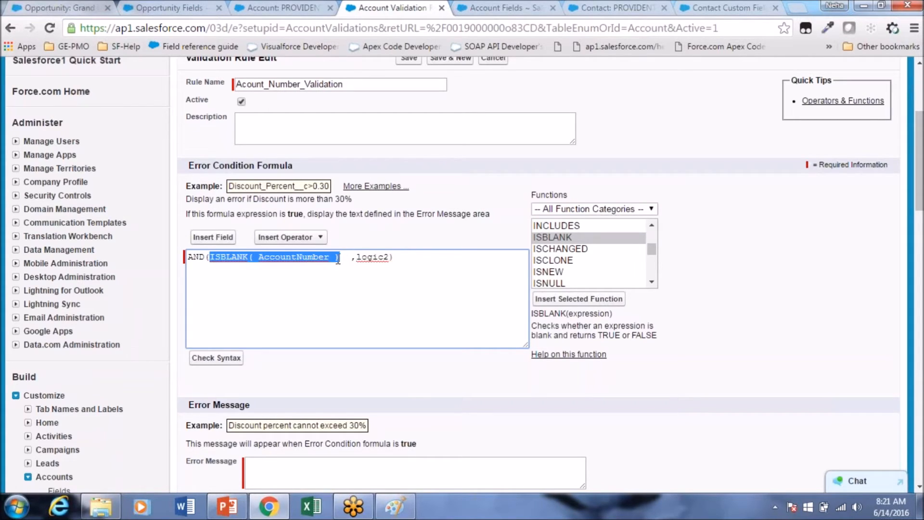
pyautogui.click(339, 261)
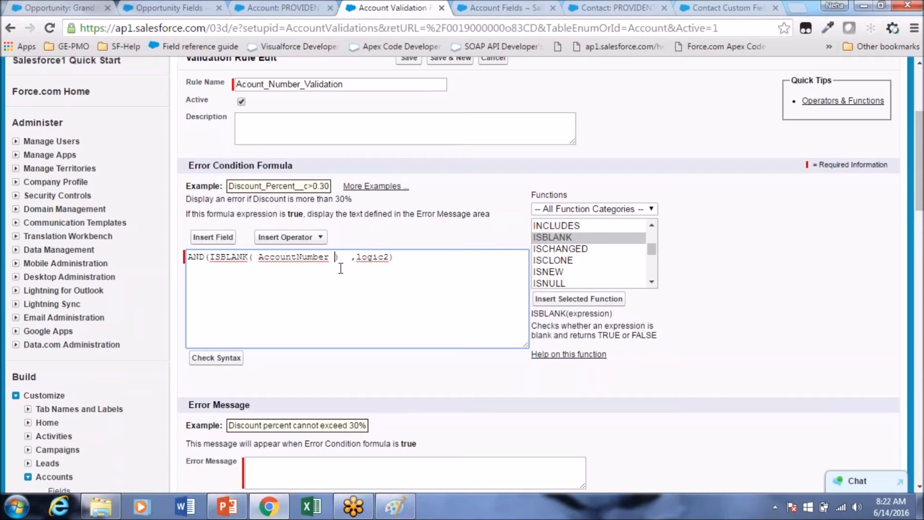
pyautogui.press('BackSpace')
pyautogui.click(261, 251)
pyautogui.press('BackSpace')
pyautogui.doubleClick(195, 256)
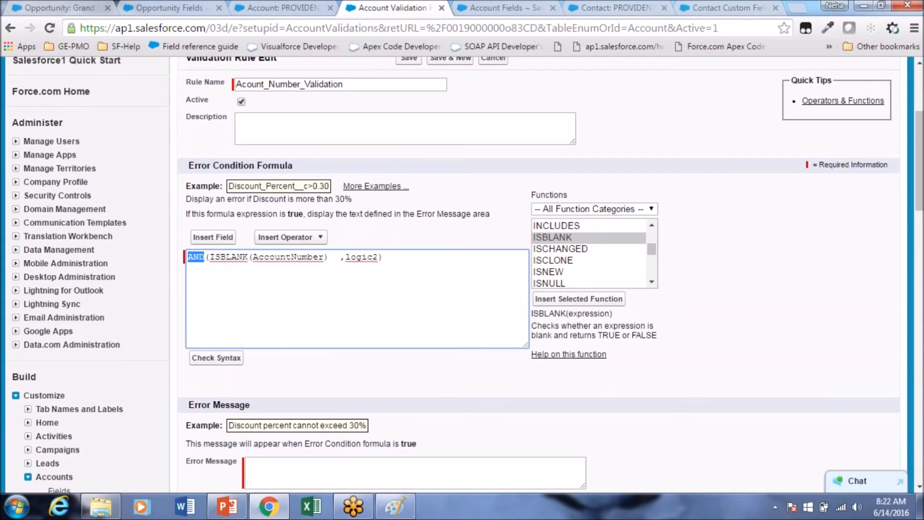
pyautogui.doubleClick(288, 260)
pyautogui.doubleClick(193, 261)
pyautogui.click(341, 257)
pyautogui.press('BackSpace')
pyautogui.press('BackSpace')
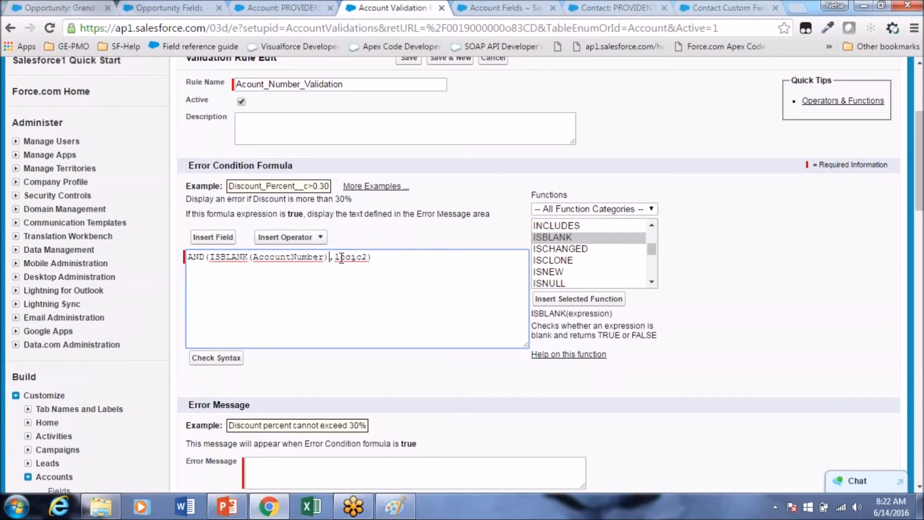
# Replace the logic2 argument in the AND formula with the ISNUMBER function.
pyautogui.doubleClick(346, 258)
pyautogui.click(652, 282)
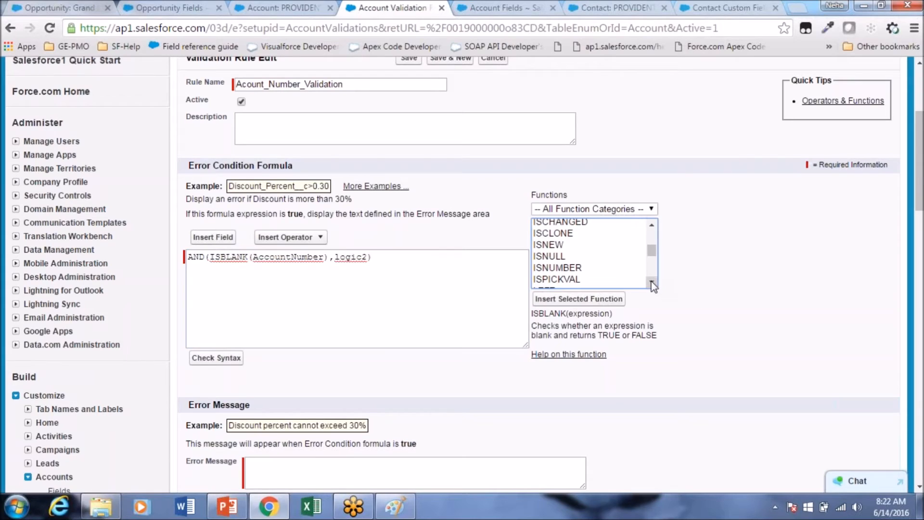
pyautogui.click(563, 268)
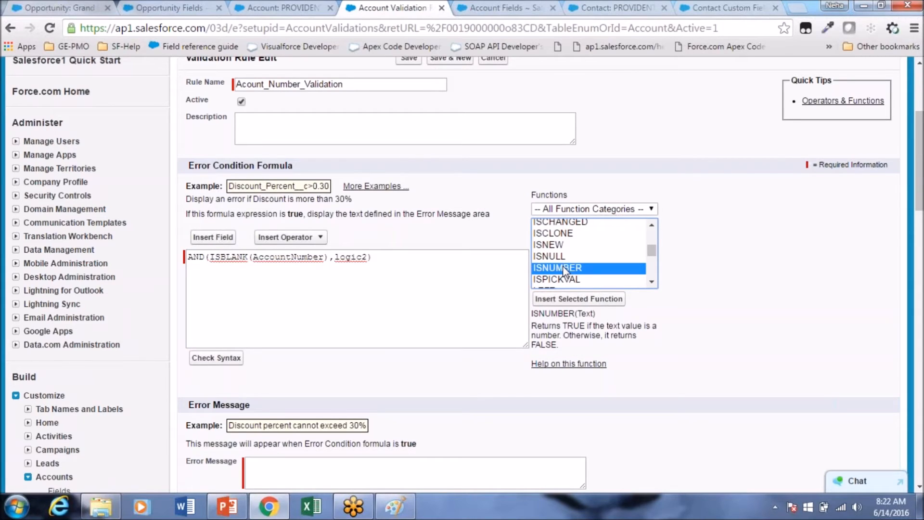
pyautogui.doubleClick(356, 259)
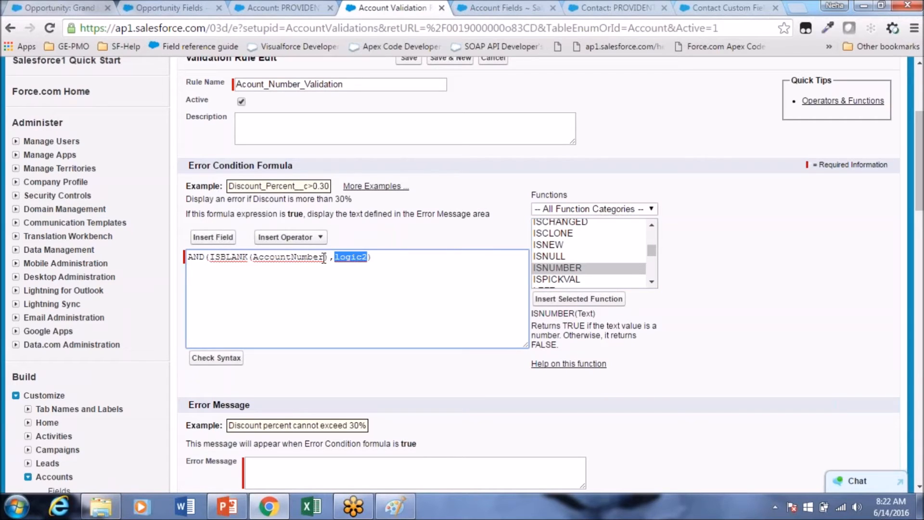
pyautogui.doubleClick(570, 268)
# Replace the Text placeholder inside ISNUMBER with the Account Number field.
pyautogui.doubleClick(273, 259)
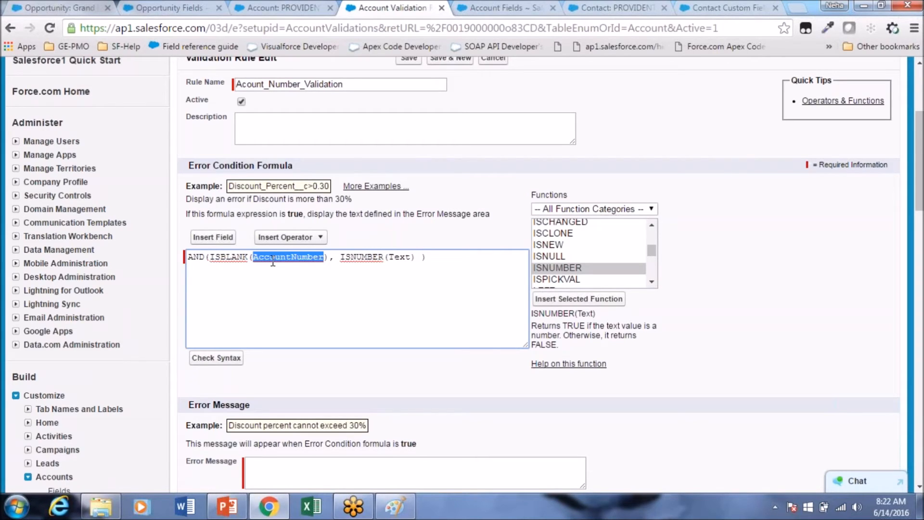
pyautogui.click(402, 258)
pyautogui.doubleClick(402, 258)
pyautogui.click(213, 237)
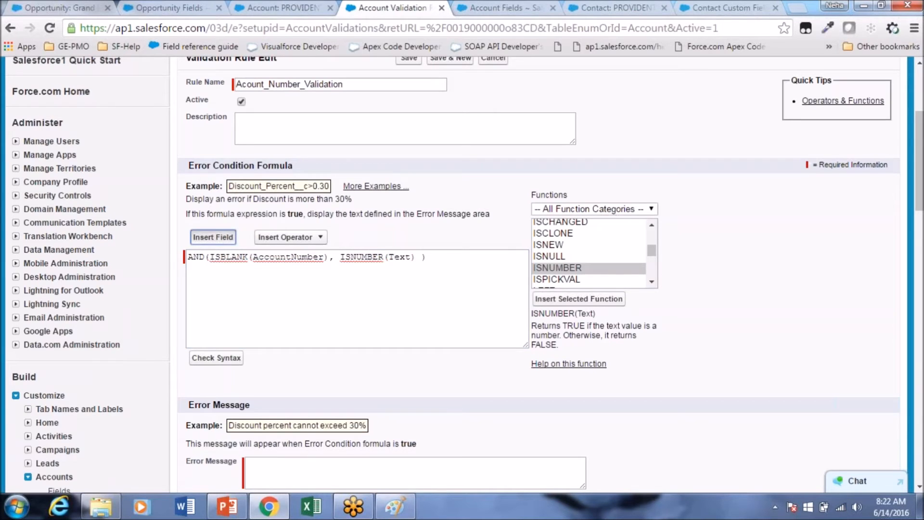
pyautogui.click(399, 249)
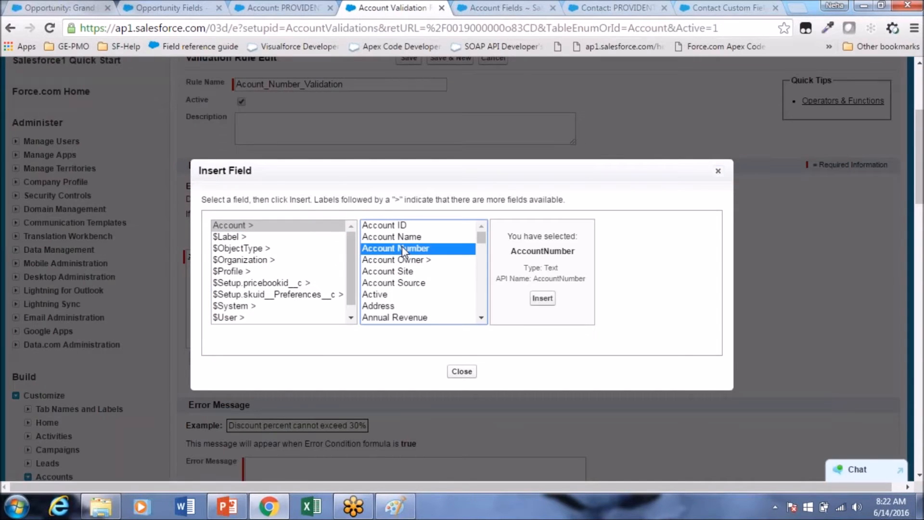
pyautogui.click(544, 299)
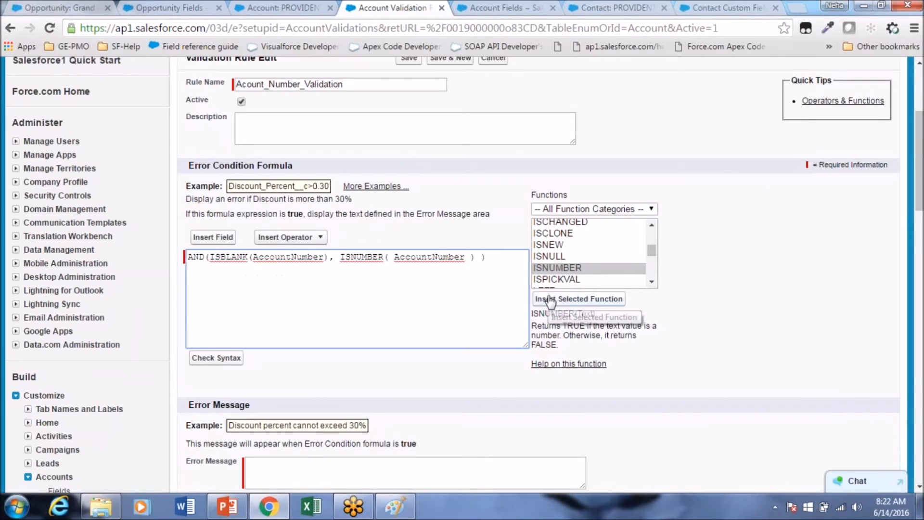
# Remove the extra spaces around AccountNumber inside ISNUMBER and before the formula's final closing parenthesis.
pyautogui.press('BackSpace')
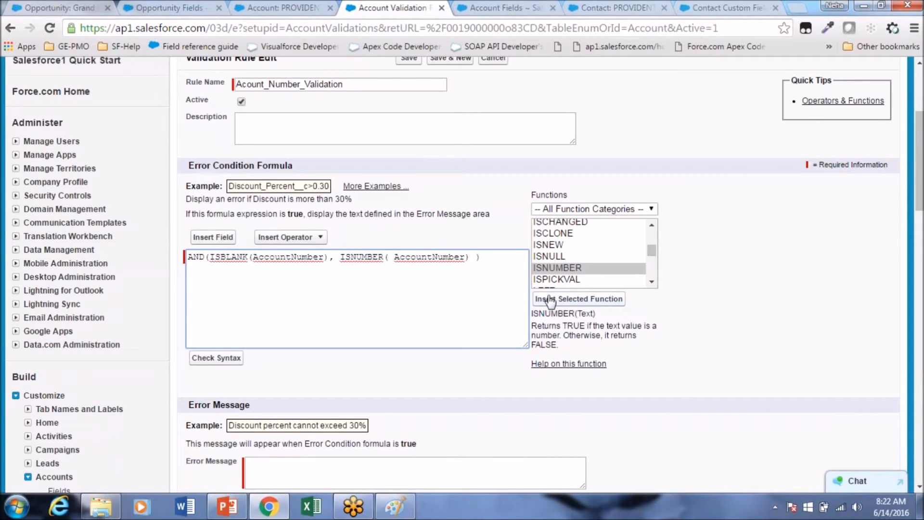
pyautogui.click(394, 260)
pyautogui.press('BackSpace')
pyautogui.click(469, 258)
pyautogui.press('BackSpace')
# Check both arguments of the AND formula and remove the space between the comma and ISNUMBER.
pyautogui.doubleClick(277, 263)
pyautogui.doubleClick(195, 257)
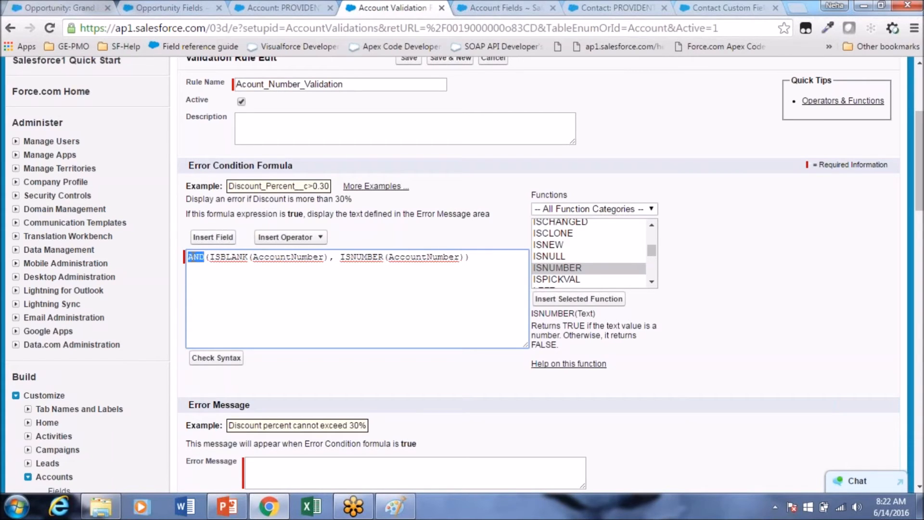
pyautogui.doubleClick(450, 257)
pyautogui.click(369, 259)
pyautogui.doubleClick(369, 258)
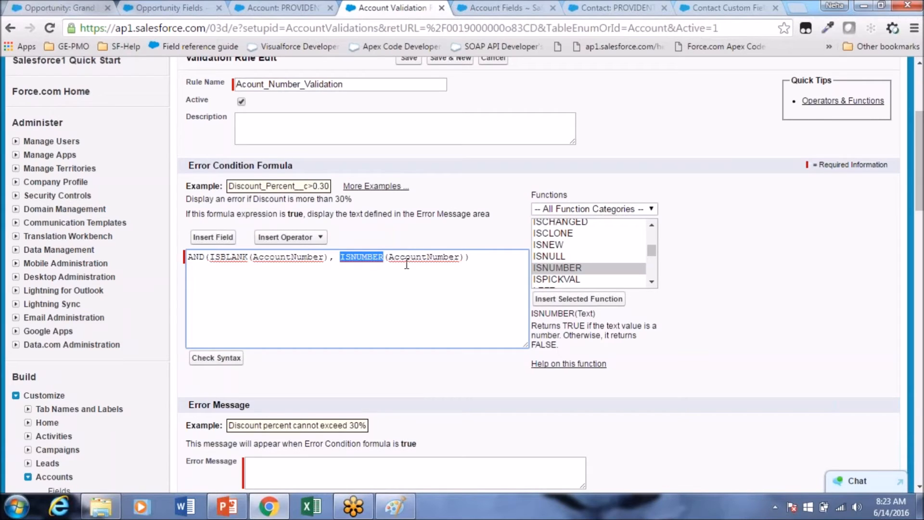
pyautogui.scroll(-2, 392, 308)
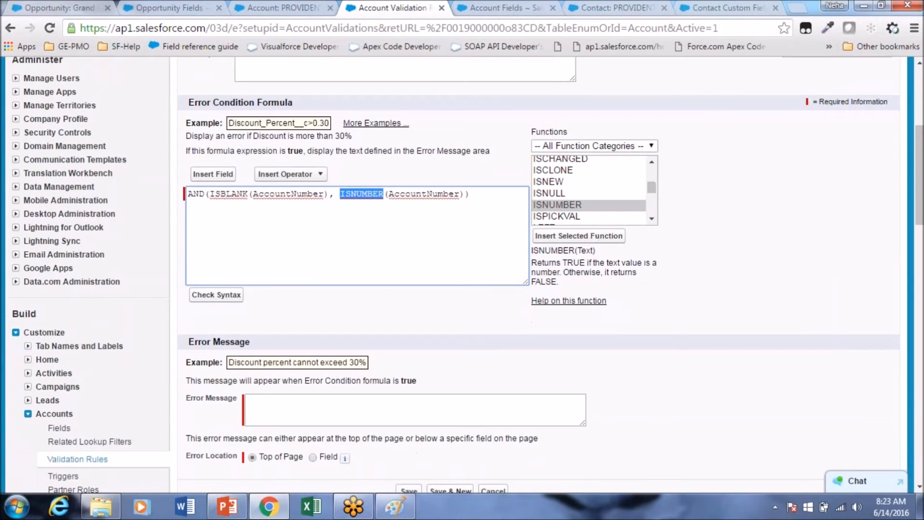
pyautogui.click(344, 200)
pyautogui.press('BackSpace')
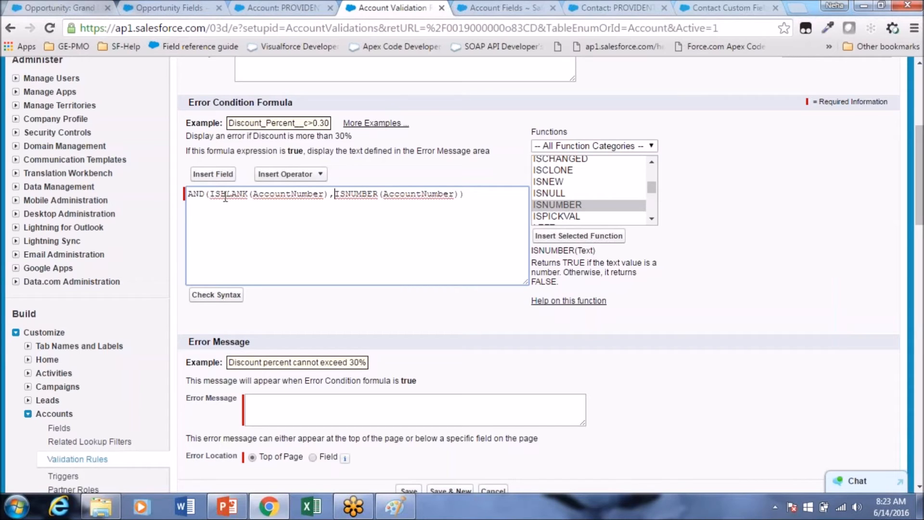
# Review the ISBLANK and ISNUMBER conditions in the formula against the Account Number value on the account record.
pyautogui.doubleClick(302, 194)
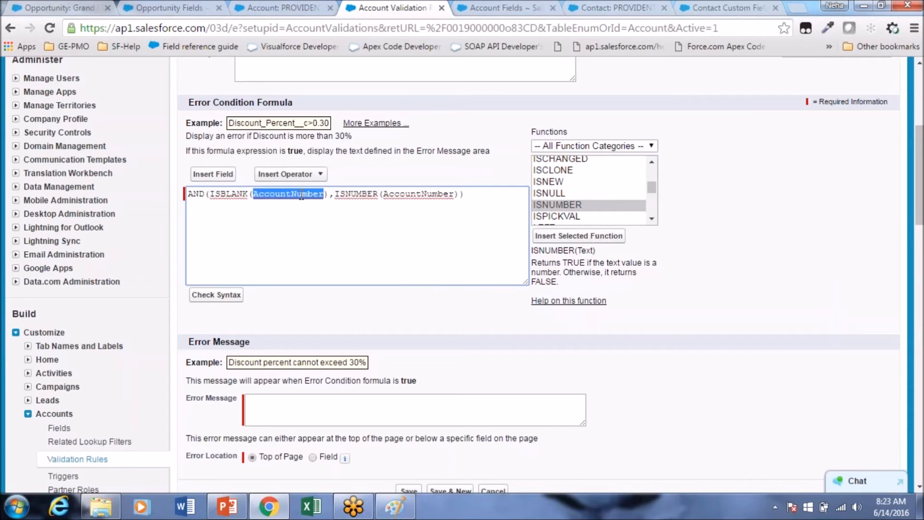
pyautogui.doubleClick(229, 194)
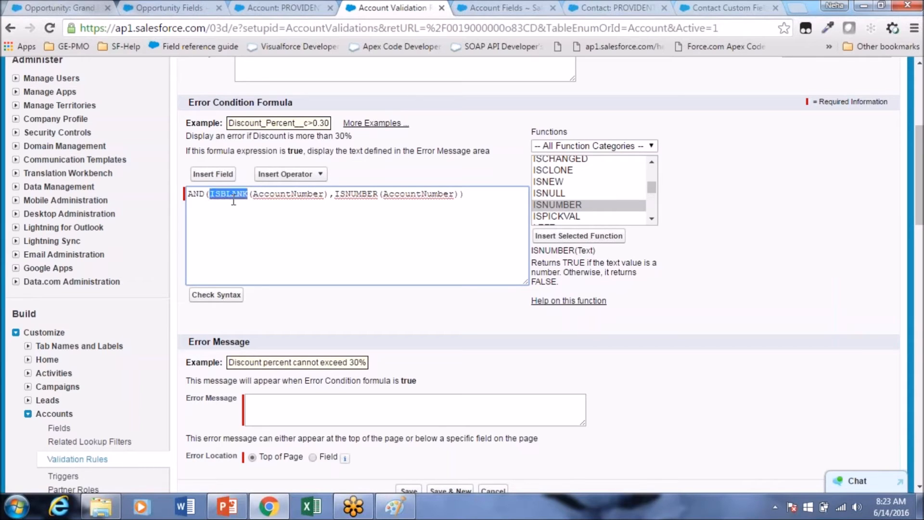
pyautogui.doubleClick(194, 195)
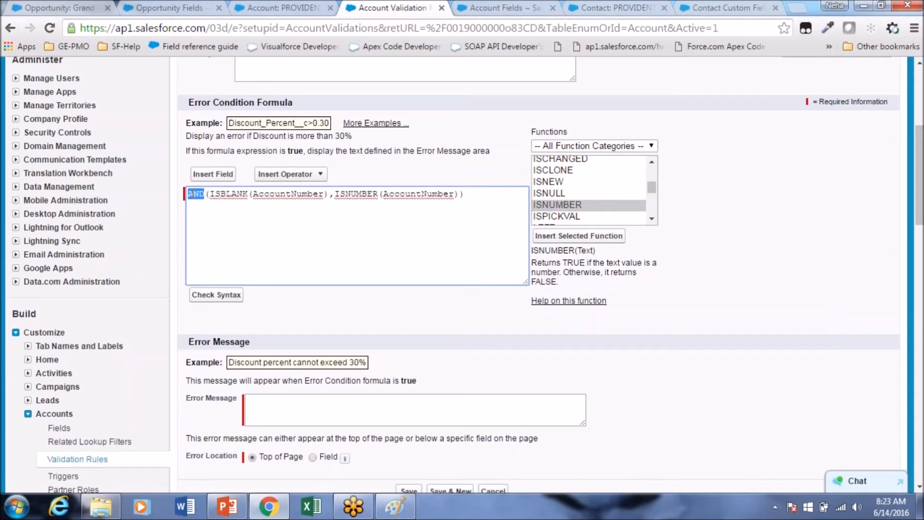
pyautogui.doubleClick(425, 192)
pyautogui.doubleClick(360, 194)
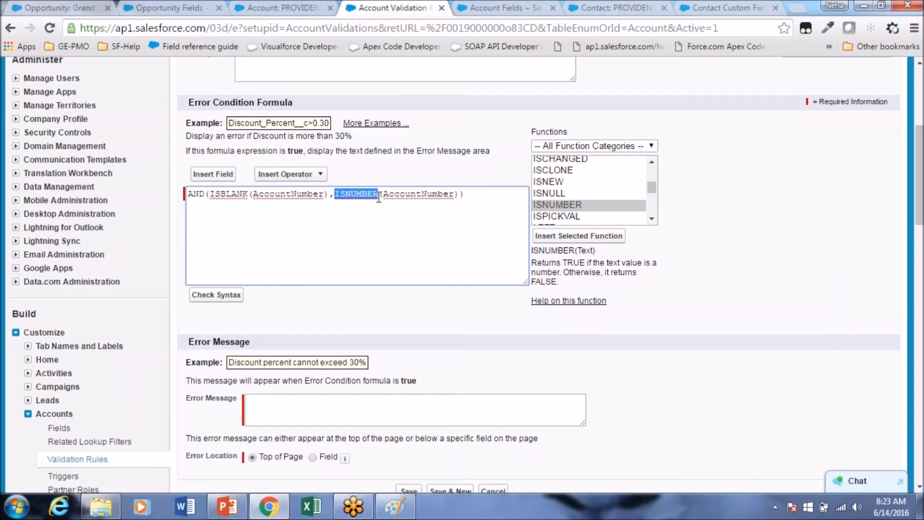
pyautogui.click(231, 194)
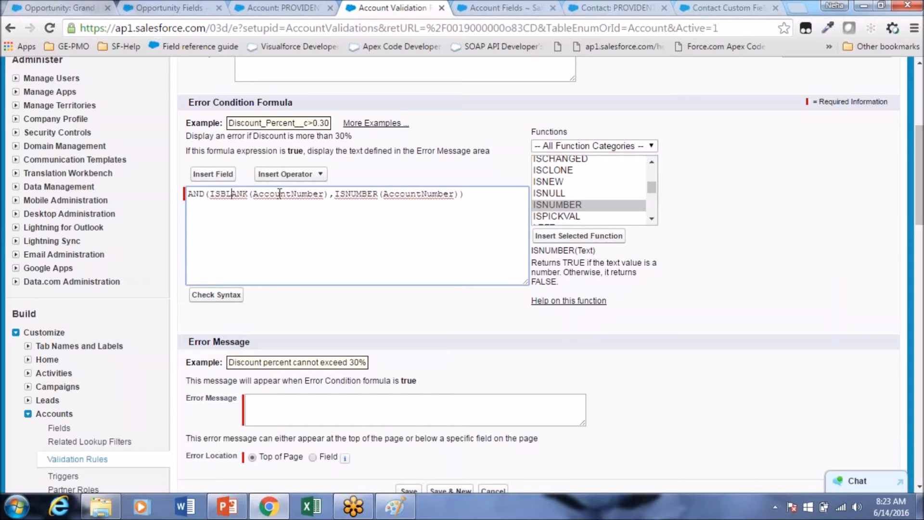
pyautogui.click(270, 9)
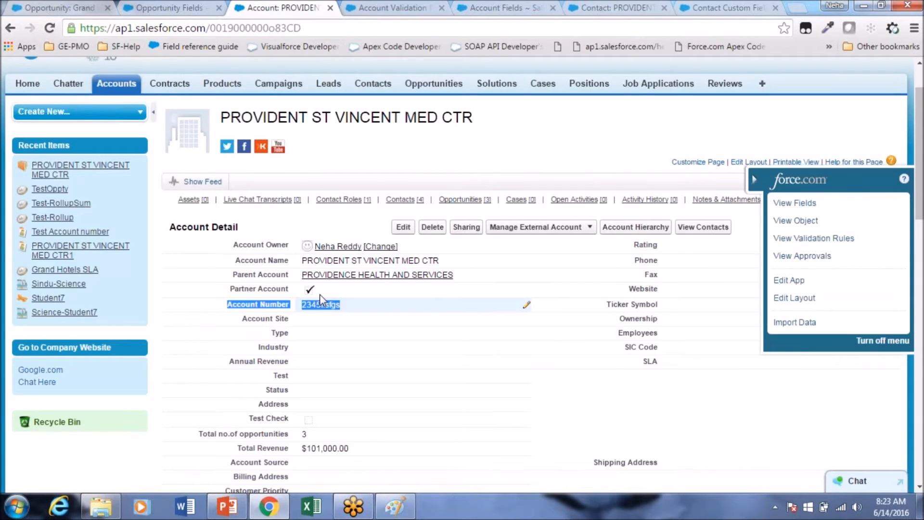
# Compare the formula's ISBLANK and ISNUMBER conditions with the account record's Account Number before filling in the error message.
pyautogui.click(370, 9)
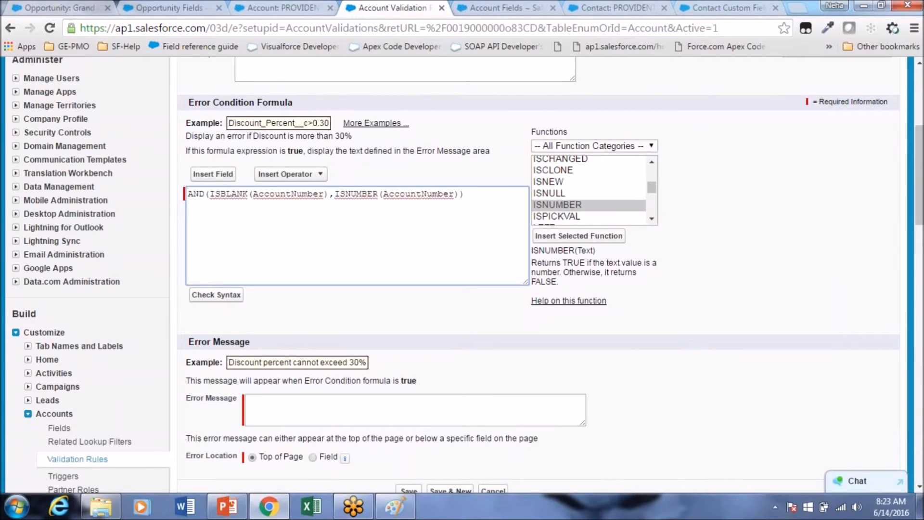
pyautogui.click(302, 10)
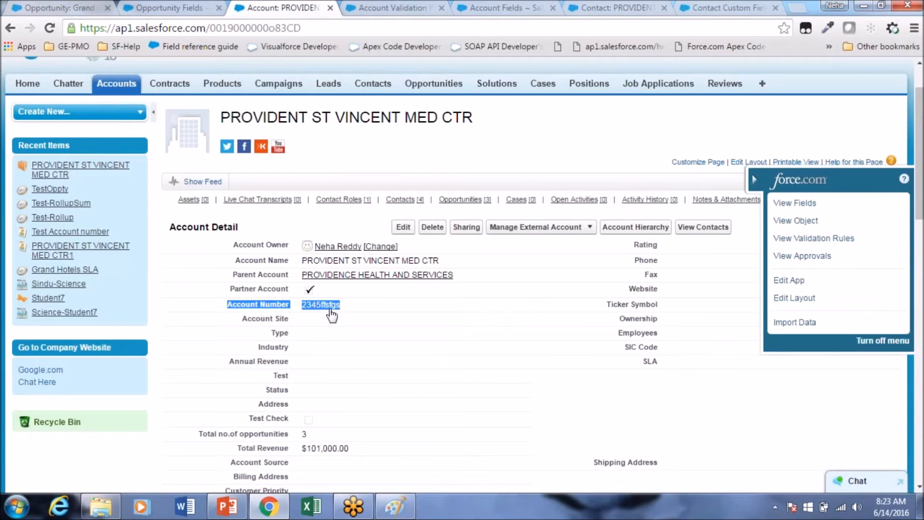
pyautogui.click(405, 8)
pyautogui.moveTo(329, 194); pyautogui.dragTo(212, 194)
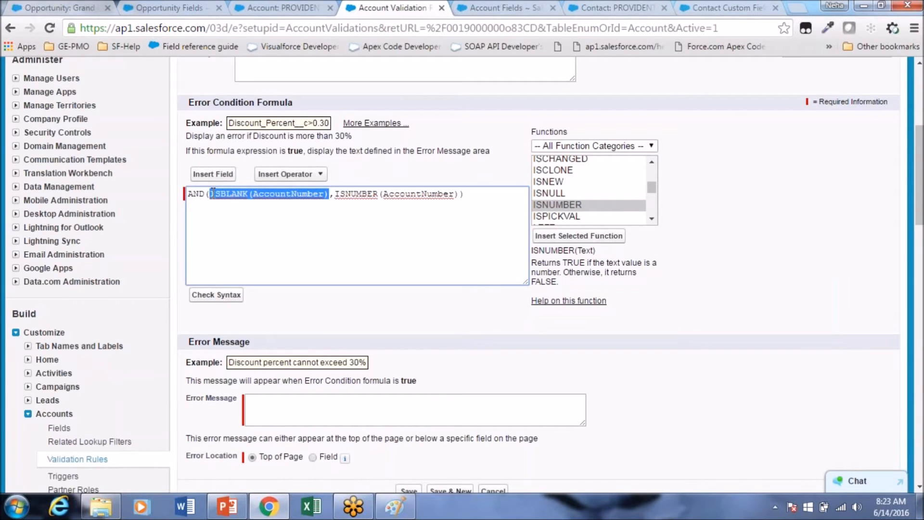
pyautogui.click(255, 200)
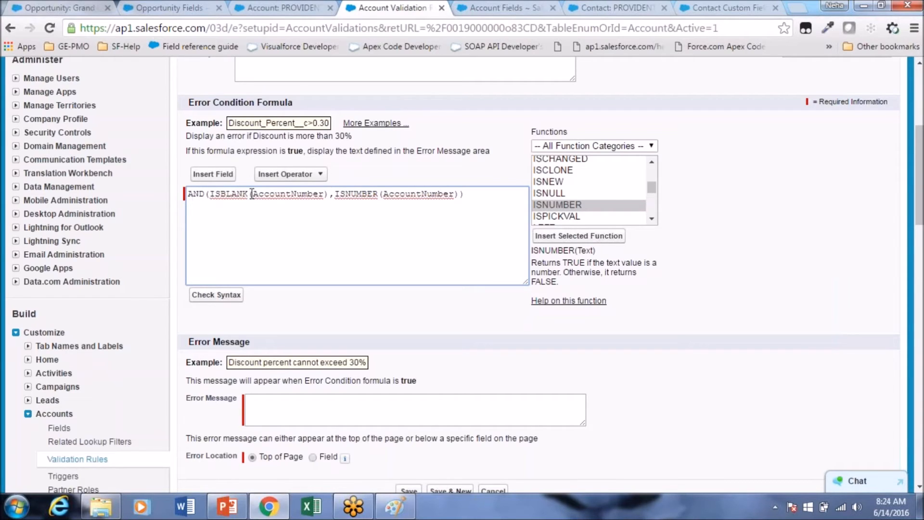
pyautogui.click(362, 193)
pyautogui.doubleClick(365, 193)
pyautogui.doubleClick(402, 194)
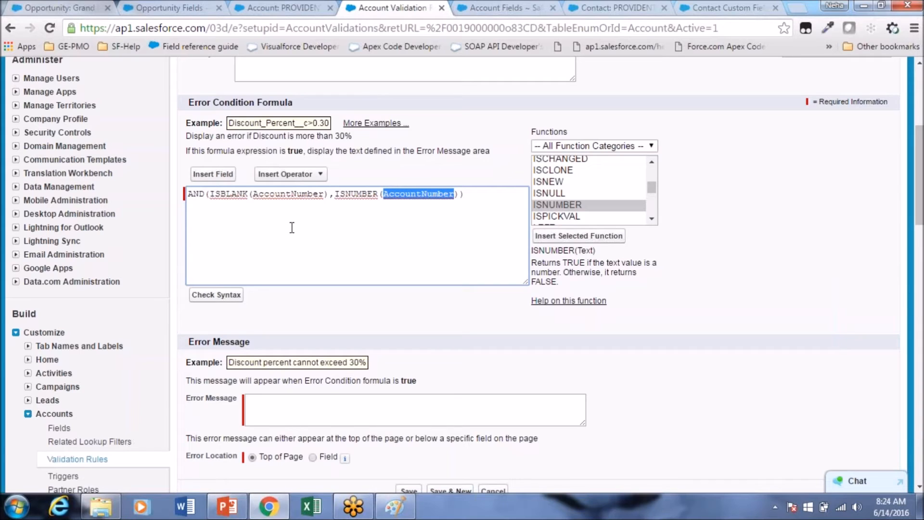
# Enter "Account Number Must be Numeric" as the validation rule's error message.
pyautogui.click(303, 408)
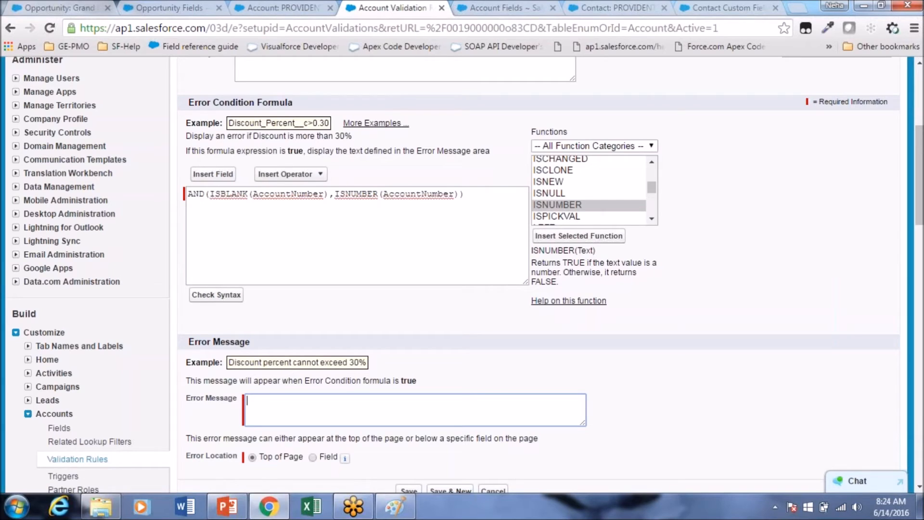
pyautogui.write('Account NUmber')
pyautogui.press('BackSpace')
pyautogui.press('BackSpace')
pyautogui.press('BackSpace')
pyautogui.press('BackSpace')
pyautogui.press('BackSpace')
pyautogui.press('BackSpace')
pyautogui.write('Number Must be')
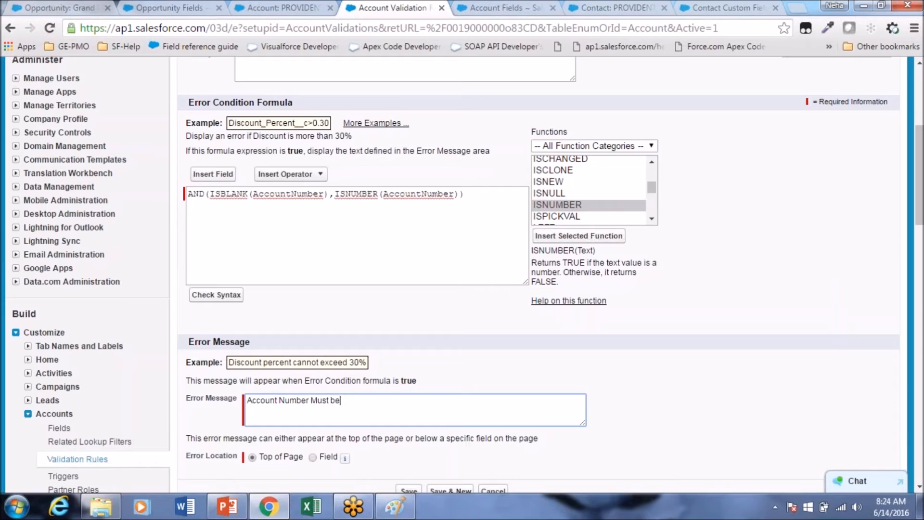
pyautogui.write(' Numeric')
pyautogui.scroll(-1, 463, 274)
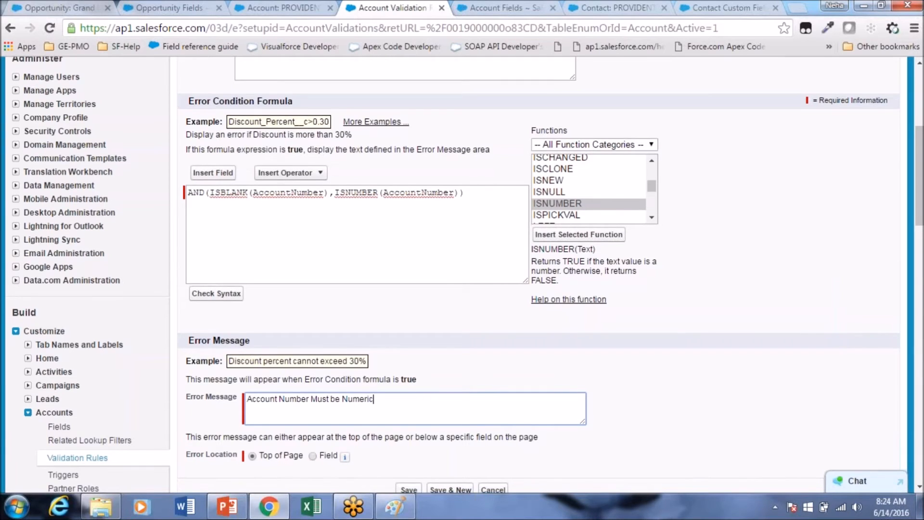
# Set the error location to the Account Number field and save the validation rule.
pyautogui.scroll(-2, 306, 397)
pyautogui.click(313, 394)
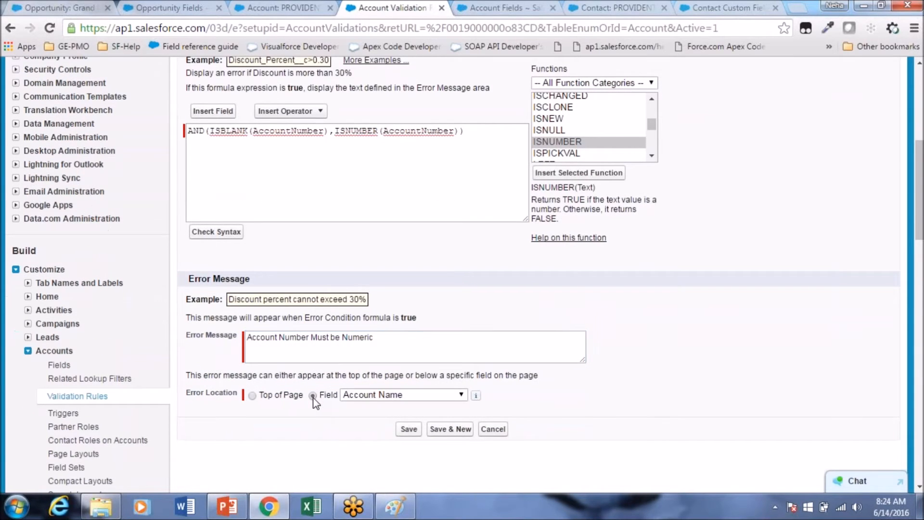
pyautogui.click(399, 396)
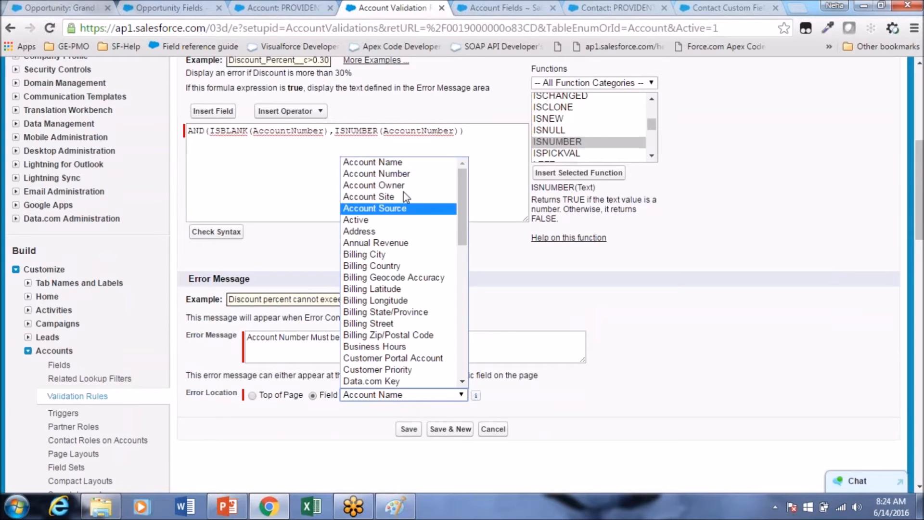
pyautogui.click(402, 173)
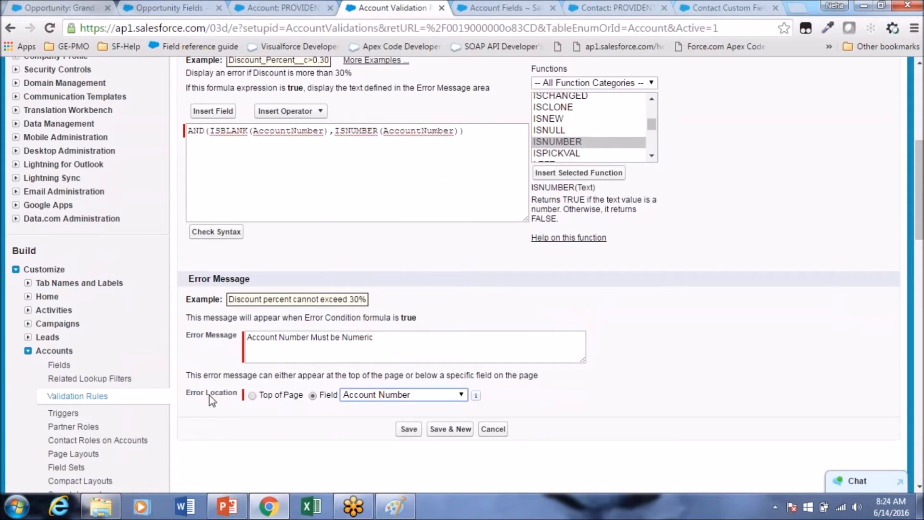
pyautogui.click(187, 392)
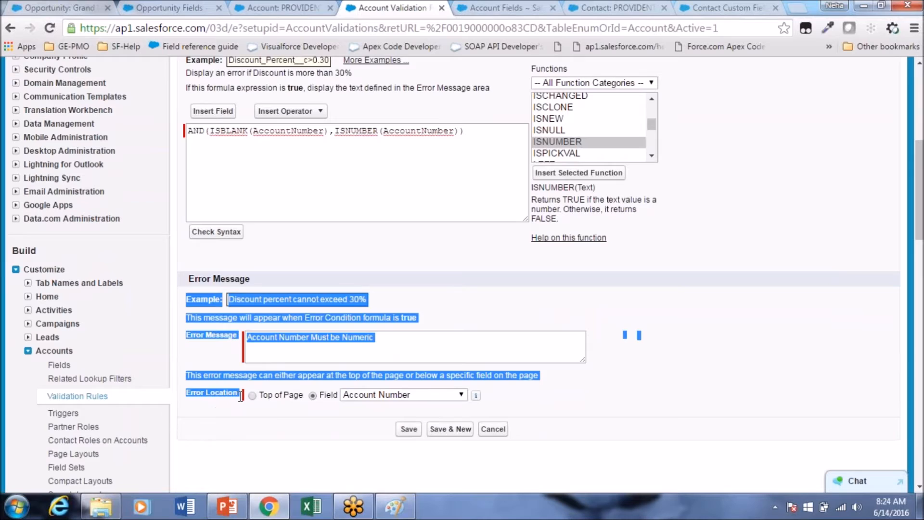
pyautogui.click(410, 430)
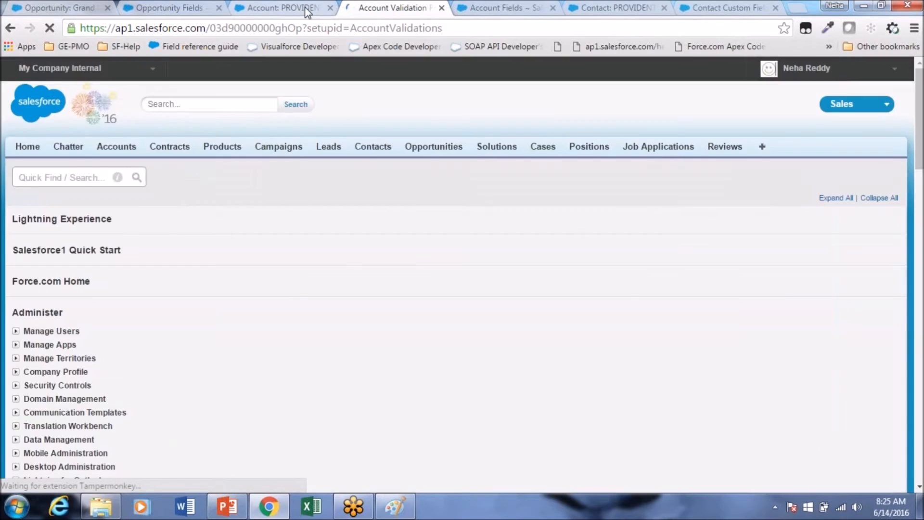
# Reopen the saved Acount_Number_Validation rule for editing at its error condition formula.
pyautogui.click(306, 8)
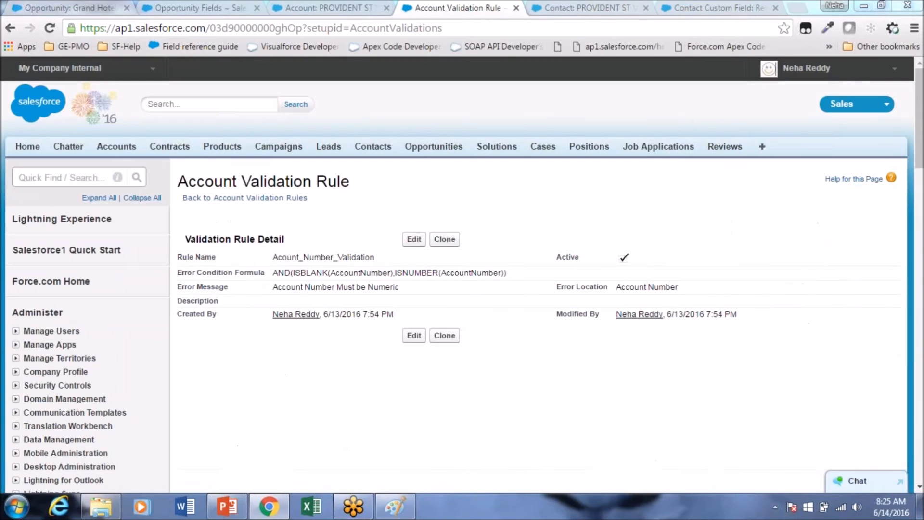
pyautogui.click(414, 240)
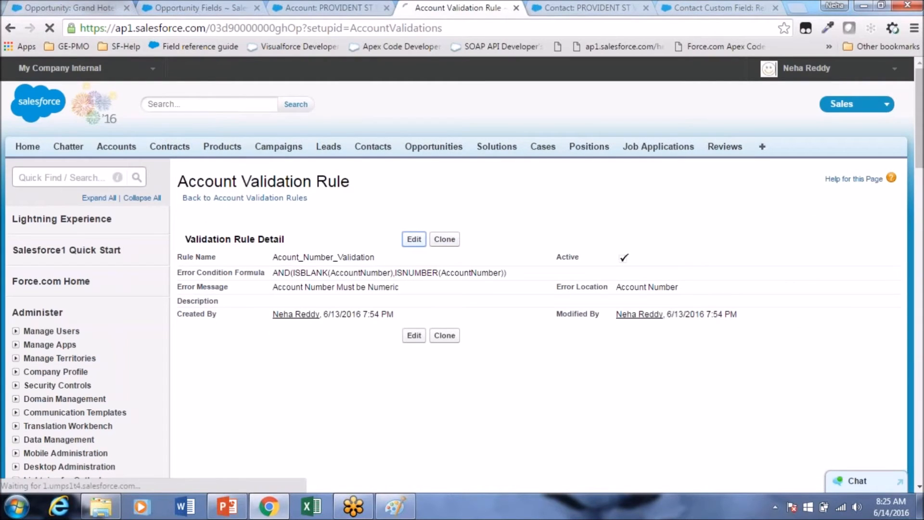
pyautogui.click(323, 9)
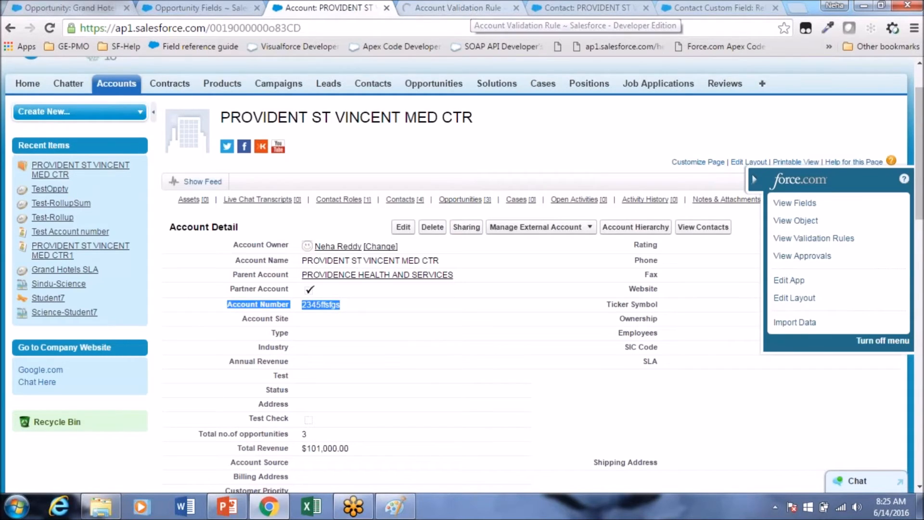
pyautogui.click(457, 7)
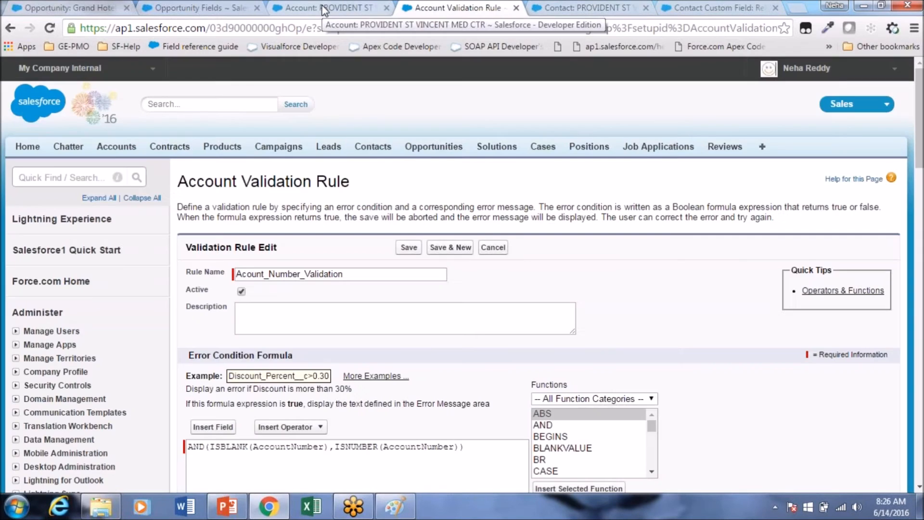
pyautogui.scroll(-1, 604, 260)
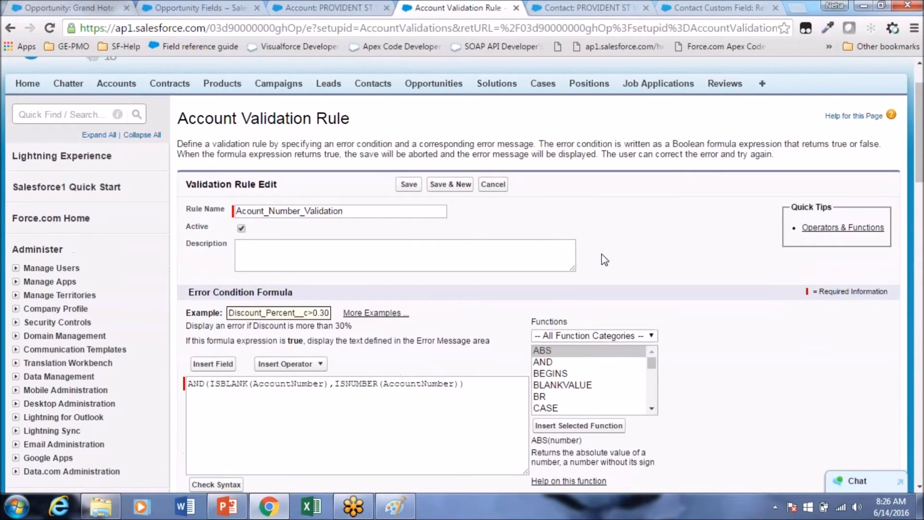
pyautogui.scroll(-1, 604, 260)
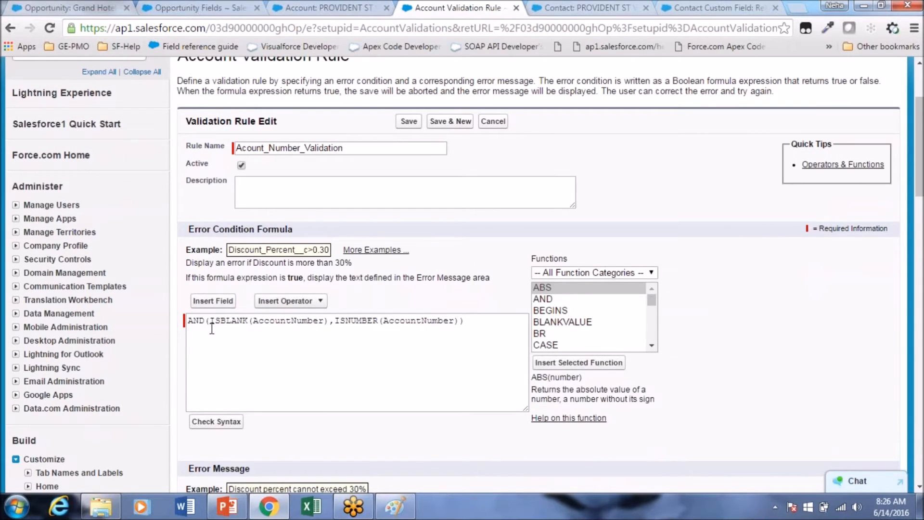
# Re-examine how the saved formula's ISBLANK and ISNUMBER conditions evaluate for the account record's Account Number.
pyautogui.click(332, 8)
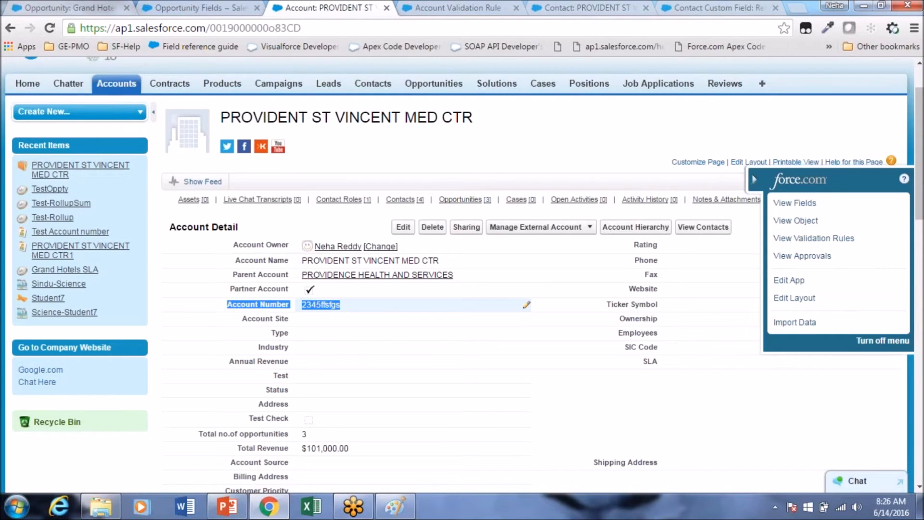
pyautogui.click(424, 8)
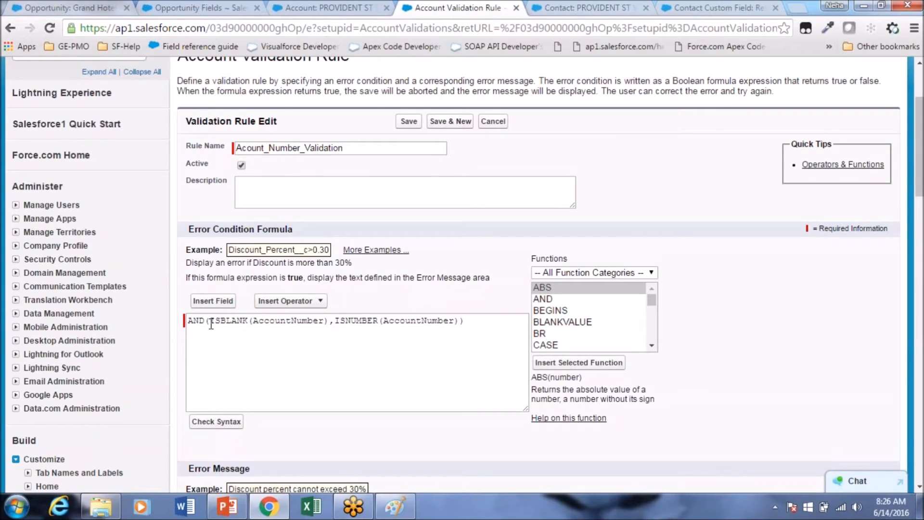
pyautogui.moveTo(210, 322); pyautogui.dragTo(324, 322)
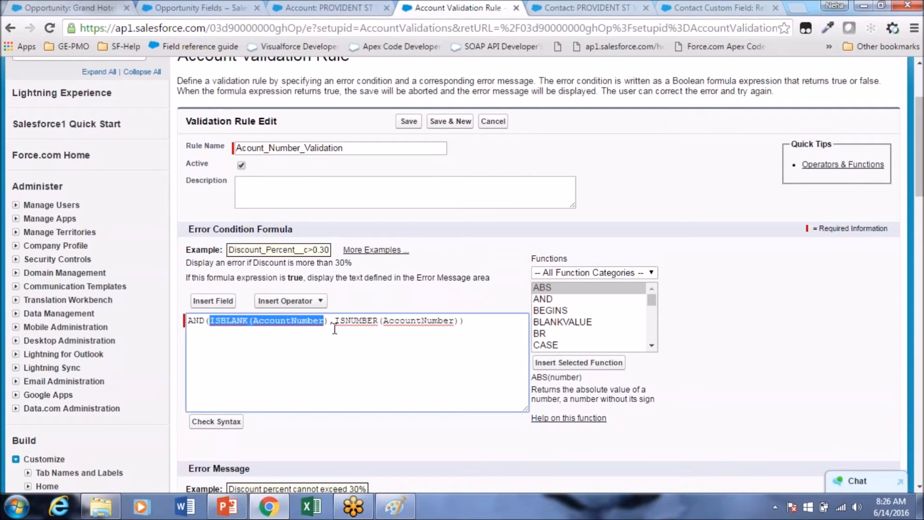
pyautogui.click(336, 321)
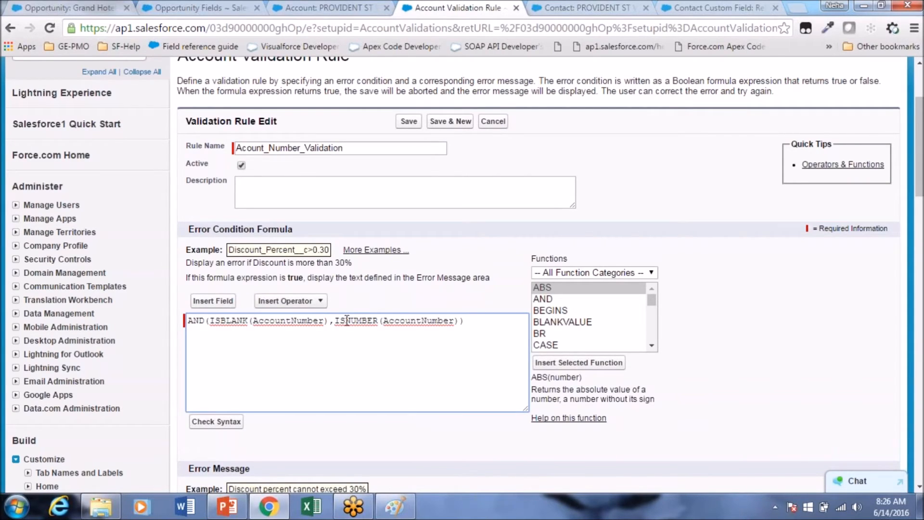
pyautogui.doubleClick(418, 320)
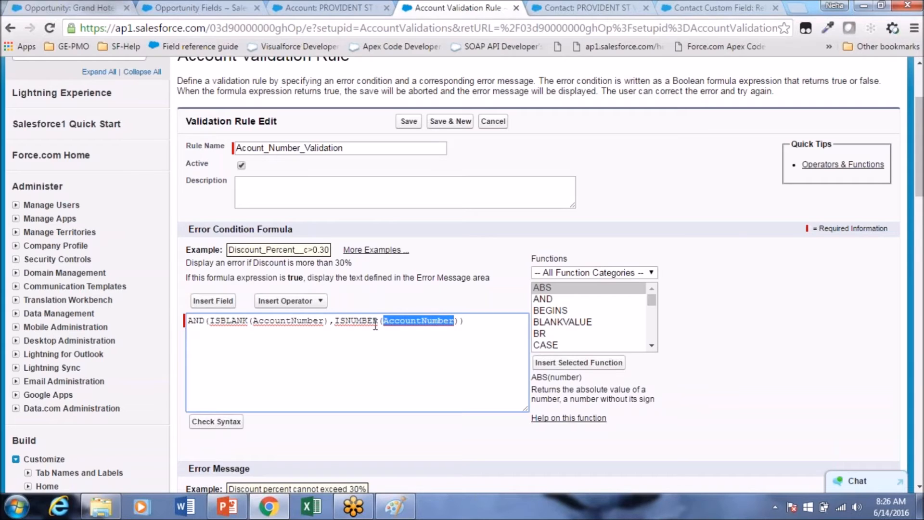
pyautogui.click(350, 322)
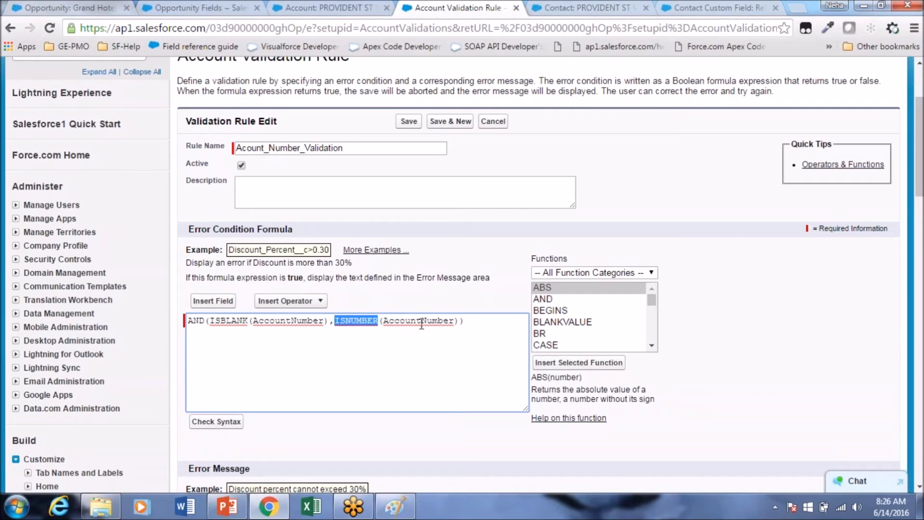
pyautogui.doubleClick(422, 324)
pyautogui.click(362, 320)
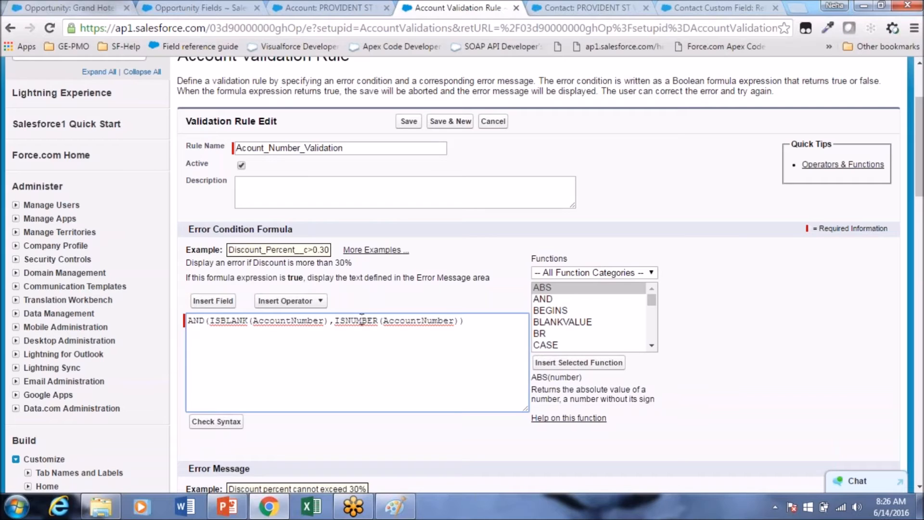
# Wrap the ISNUMBER(AccountNumber) condition in a NOT function, including its closing parenthesis.
pyautogui.click(335, 320)
pyautogui.write('N')
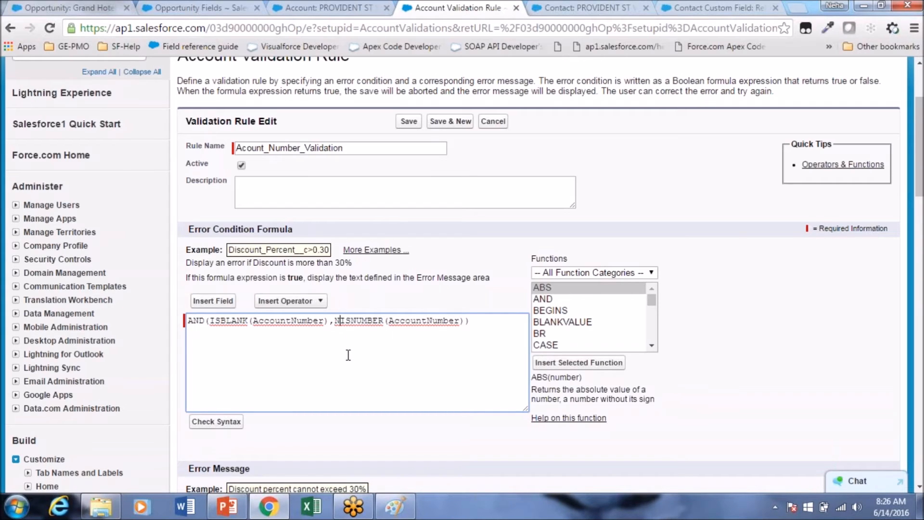
pyautogui.write('OT')
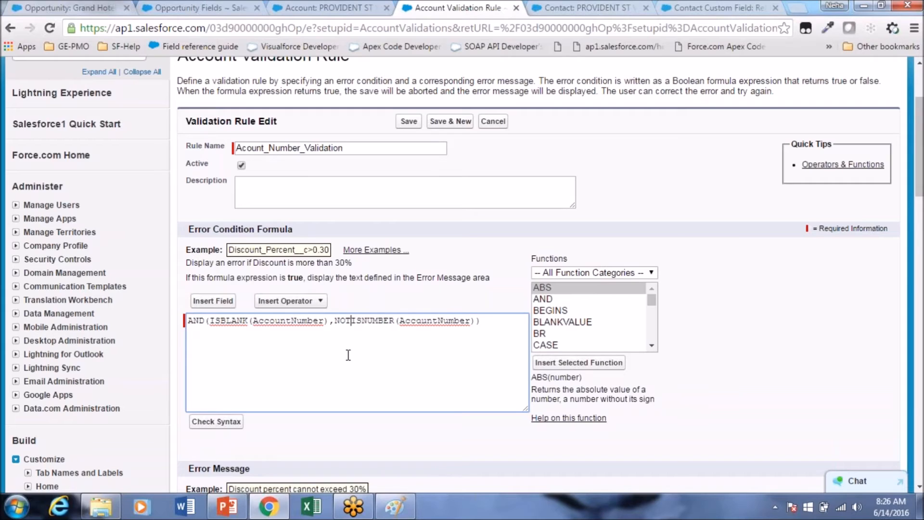
pyautogui.write('(')
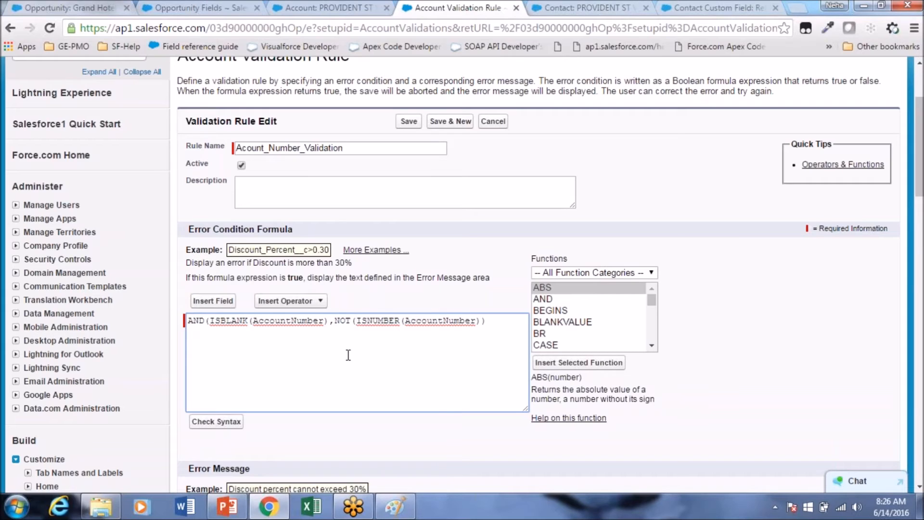
pyautogui.click(480, 322)
pyautogui.write(')')
# Write a sample NOT(Field) line below the formula, compare it with the NOT(ISNUMBER(AccountNumber)) part, and delete the sample.
pyautogui.press('Return')
pyautogui.press('Return')
pyautogui.write('NOT()Field')
pyautogui.doubleClick(224, 357)
pyautogui.click(347, 322)
pyautogui.doubleClick(346, 322)
pyautogui.moveTo(357, 321); pyautogui.dragTo(482, 323)
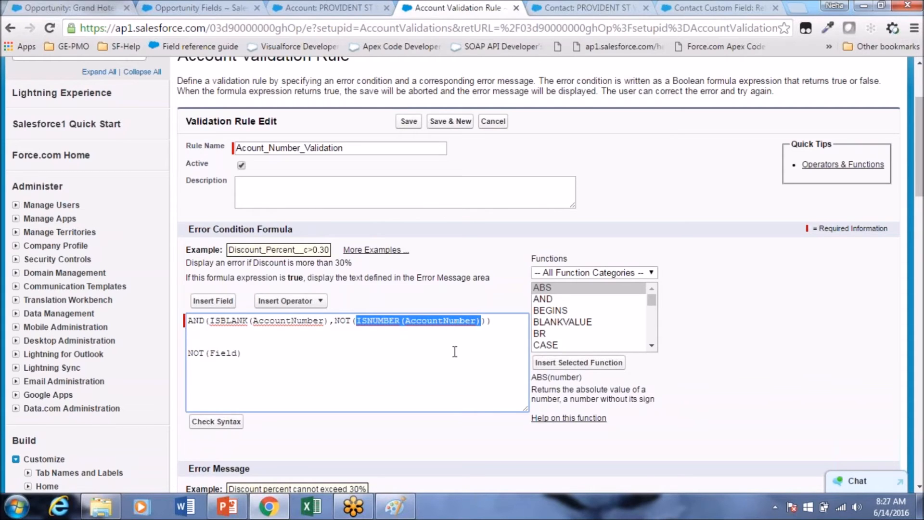
pyautogui.click(251, 354)
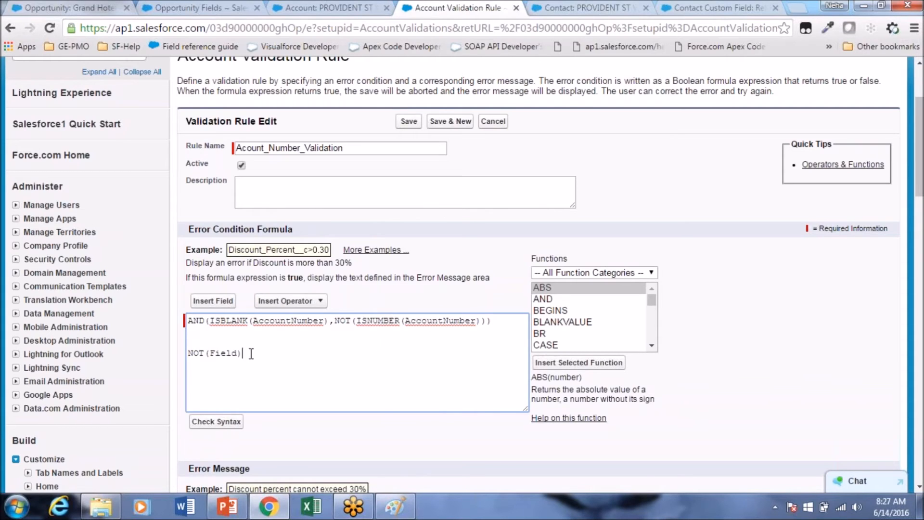
pyautogui.moveTo(243, 354); pyautogui.dragTo(186, 352)
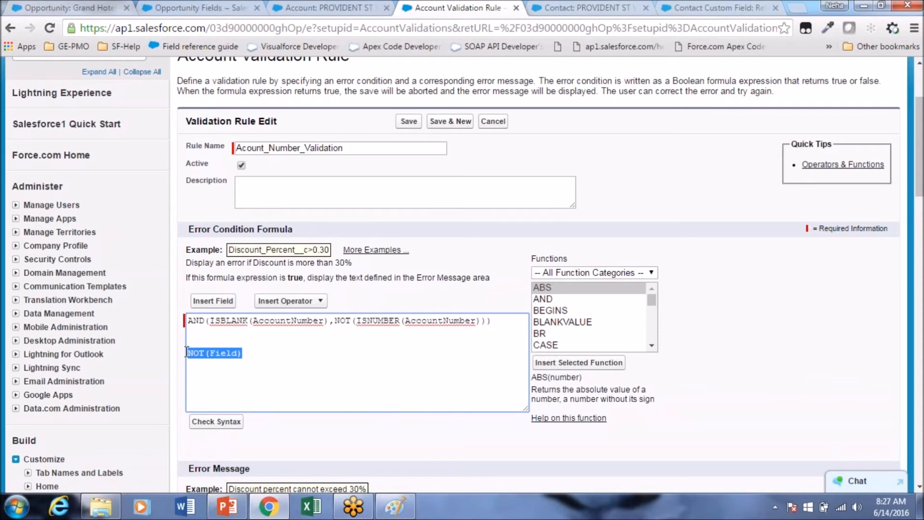
pyautogui.click(248, 354)
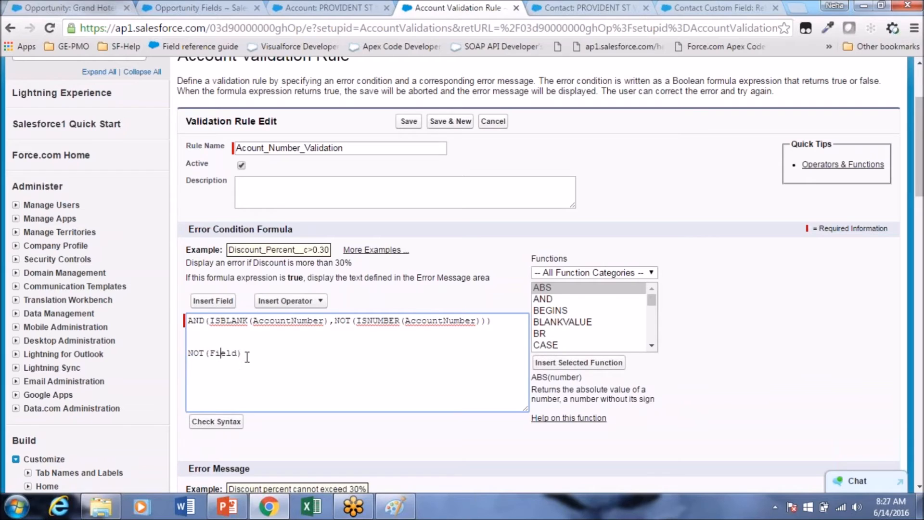
pyautogui.moveTo(261, 356); pyautogui.dragTo(176, 352)
pyautogui.press('BackSpace')
# Check the syntax of the AND formula that contains the NOT(ISNUMBER(AccountNumber)) condition.
pyautogui.click(214, 422)
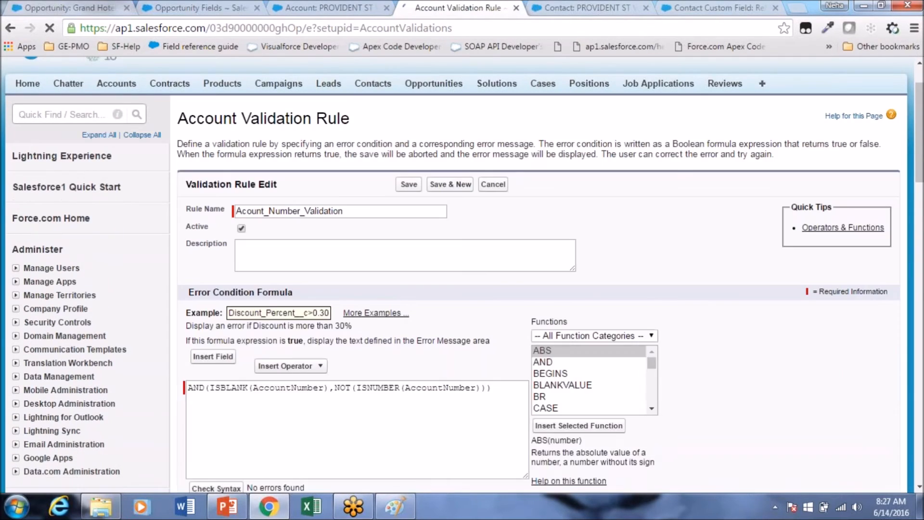
pyautogui.scroll(-3, 462, 274)
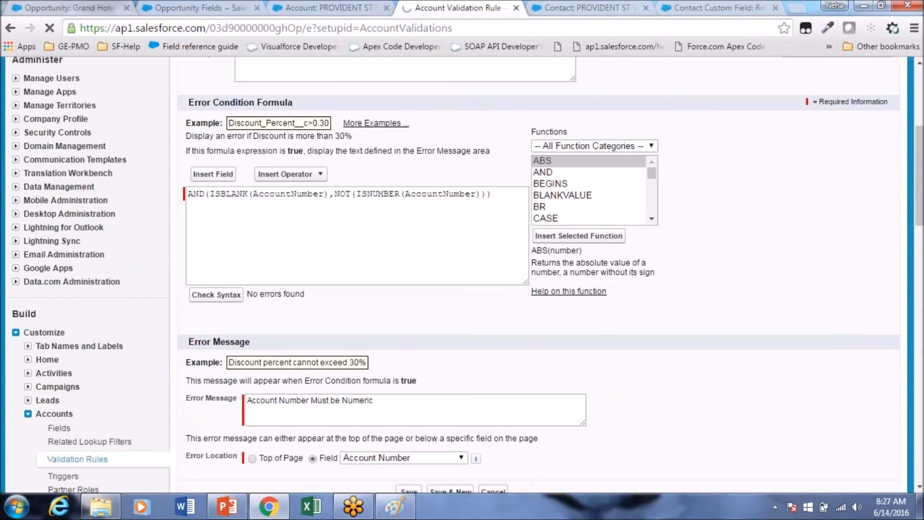
# Review the rule's error message and location, compare them with the account record's Account Number, and save the validation rule.
pyautogui.scroll(-3, 359, 440)
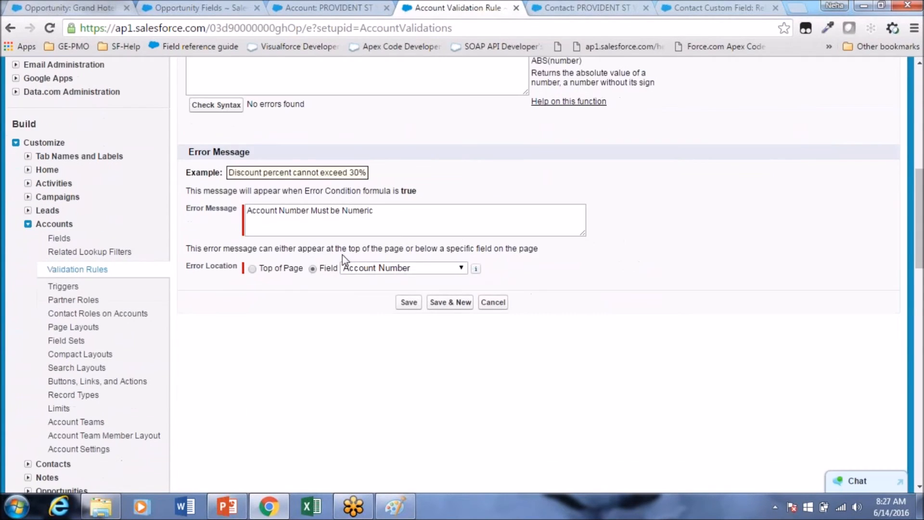
pyautogui.click(322, 9)
pyautogui.moveTo(228, 307); pyautogui.dragTo(362, 309)
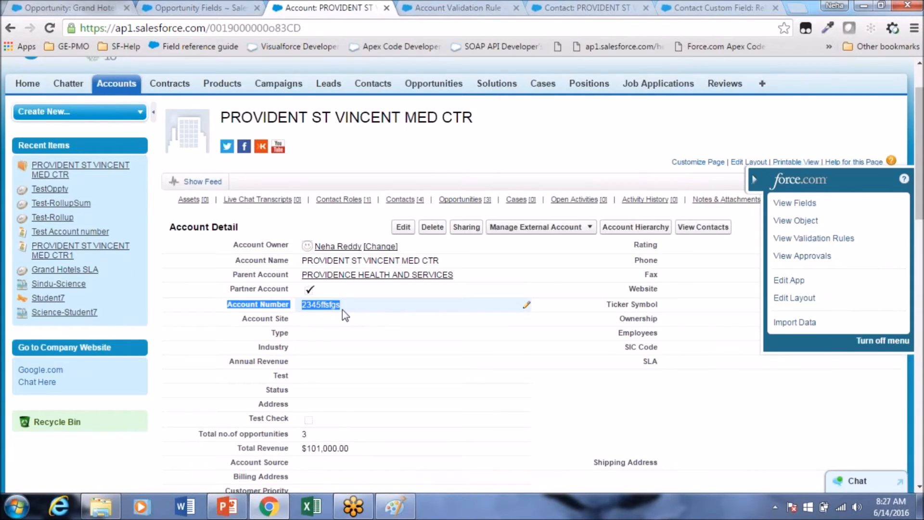
pyautogui.click(443, 8)
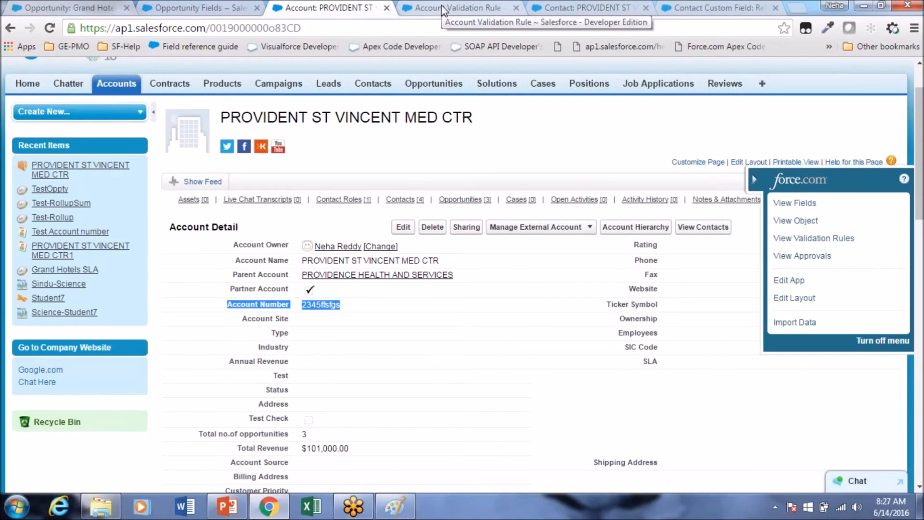
# Test the rule by opening the PROVIDENT ST VINCENT MED CTR account for editing and saving it with its non-numeric Account Number.
pyautogui.click(355, 8)
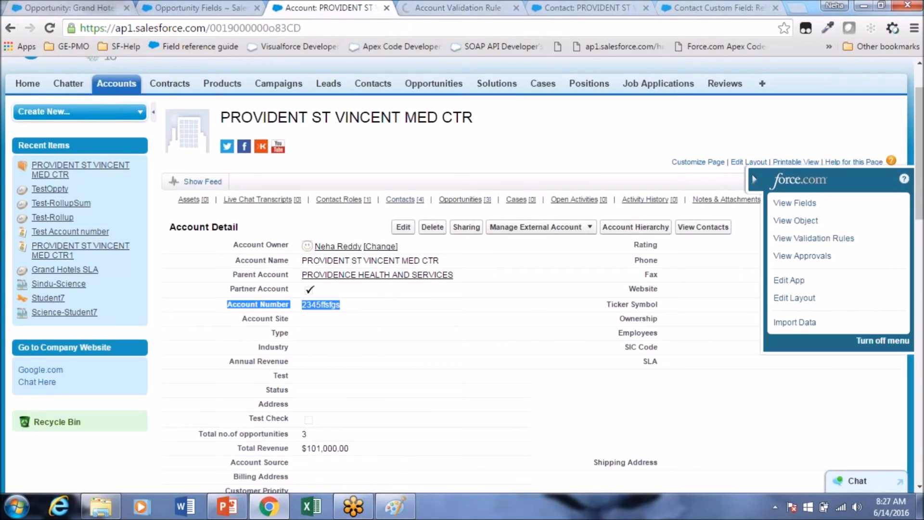
pyautogui.doubleClick(324, 307)
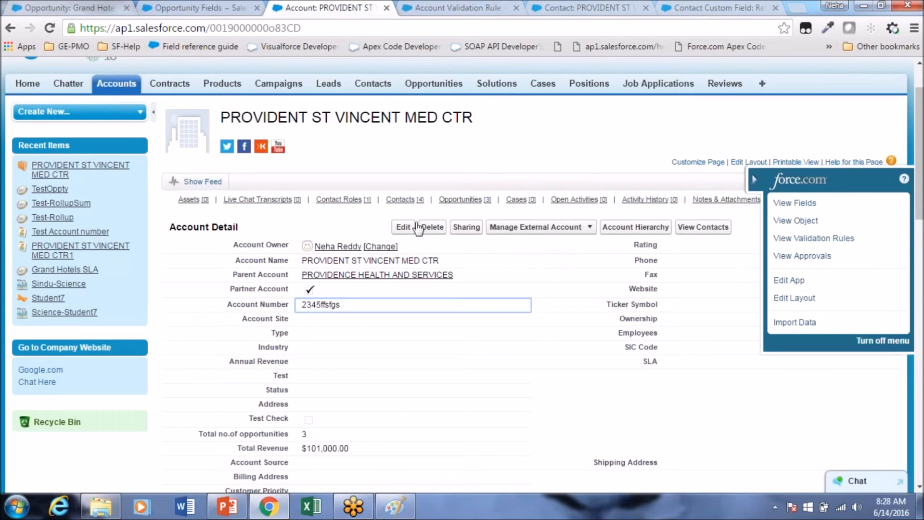
pyautogui.click(403, 231)
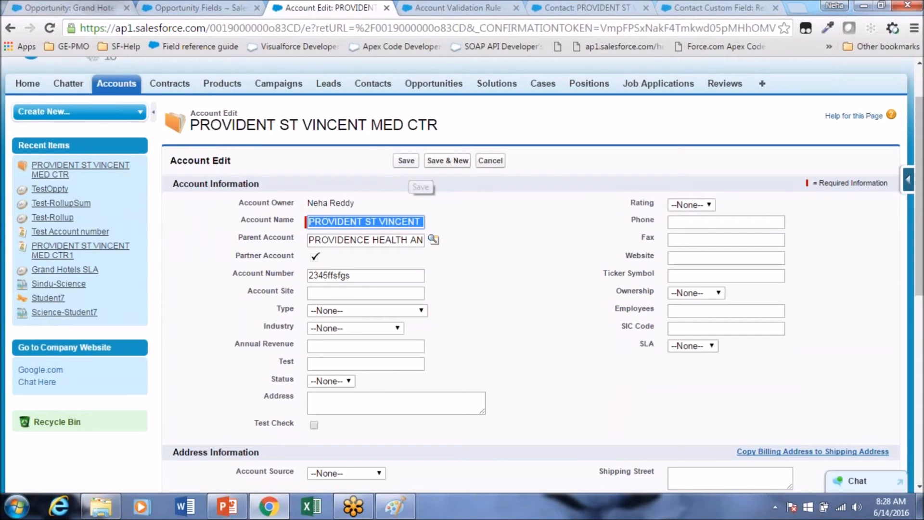
pyautogui.click(406, 160)
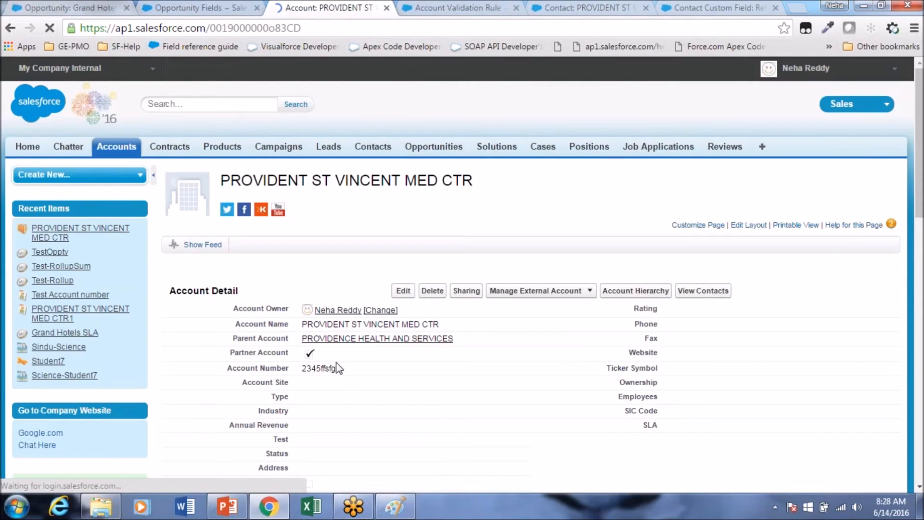
# Remove the NOT wrapper from around ISNUMBER(AccountNumber) in the error condition formula and save the validation rule.
pyautogui.click(474, 10)
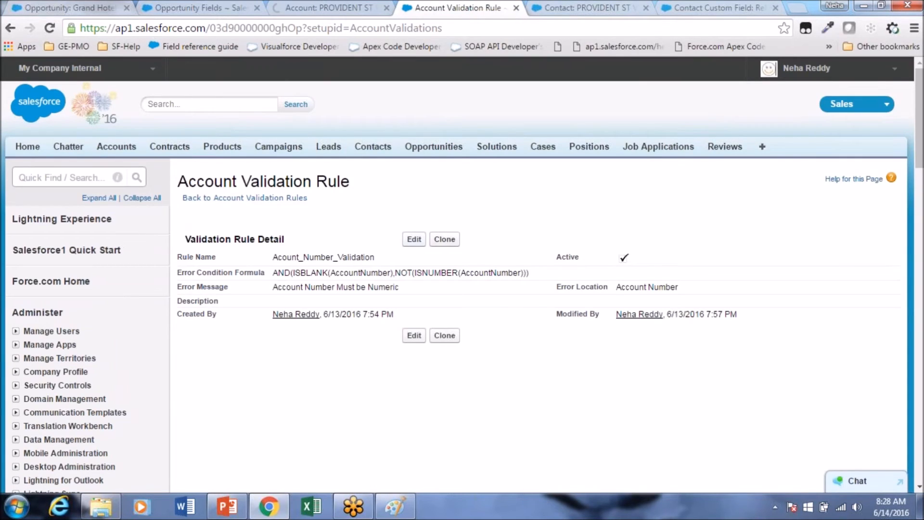
pyautogui.click(414, 239)
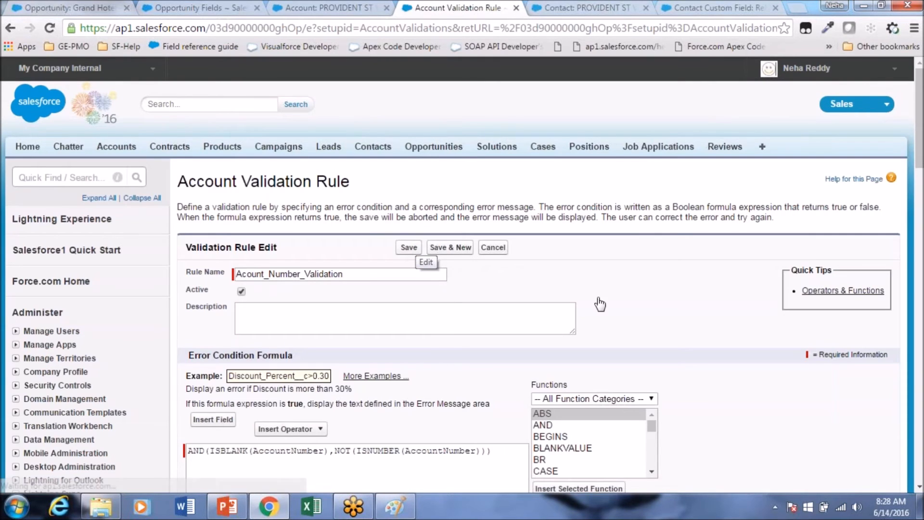
pyautogui.scroll(-1, 418, 255)
pyautogui.scroll(-1, 597, 308)
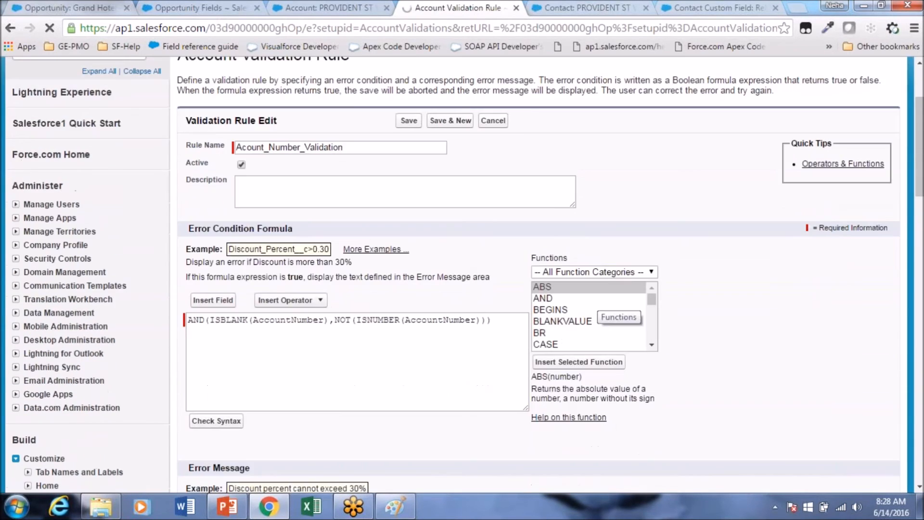
pyautogui.click(359, 320)
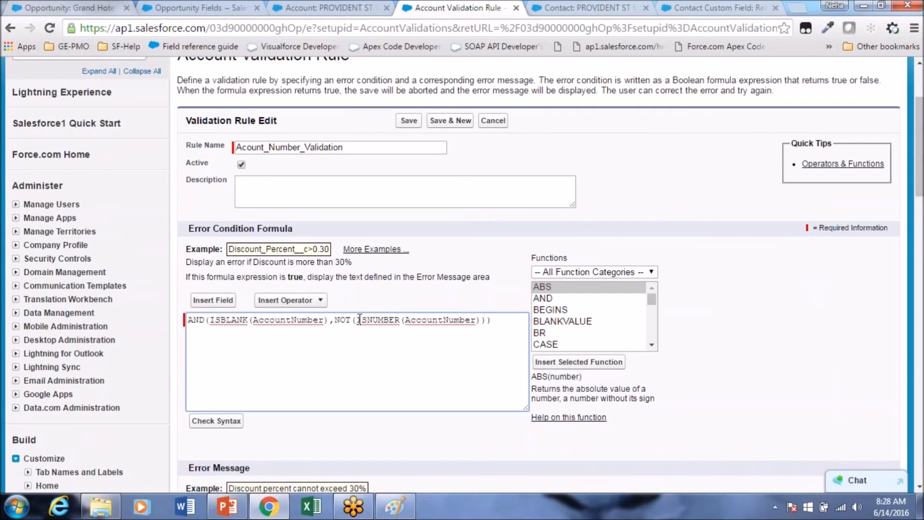
pyautogui.press('BackSpace')
pyautogui.press('BackSpace')
pyautogui.press('BackSpace')
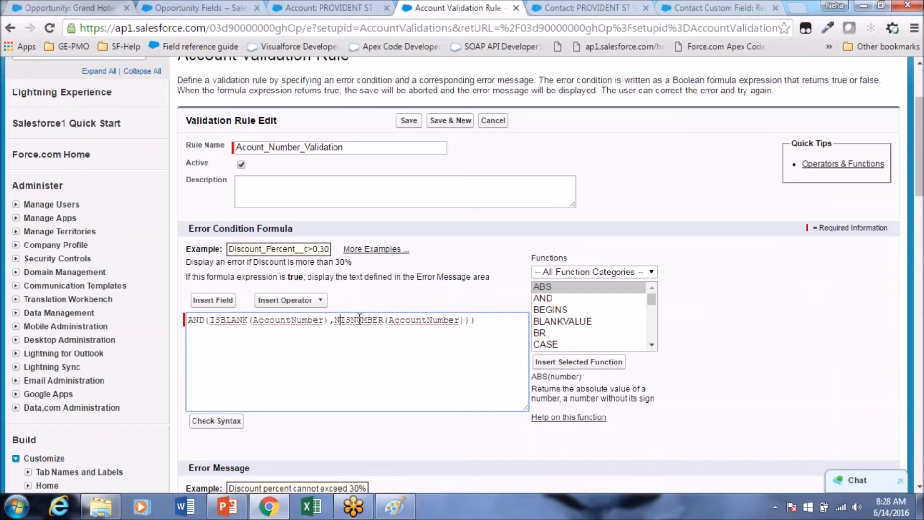
pyautogui.press('BackSpace')
pyautogui.click(466, 319)
pyautogui.press('BackSpace')
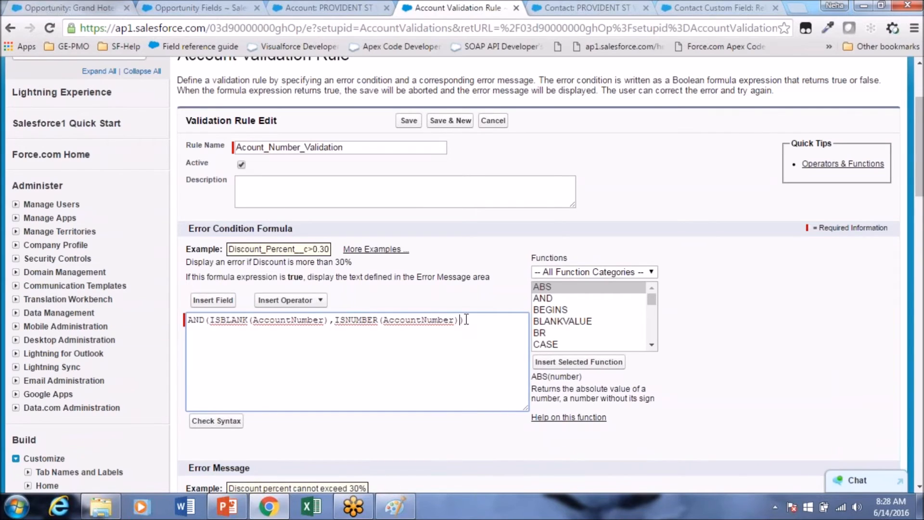
pyautogui.click(409, 121)
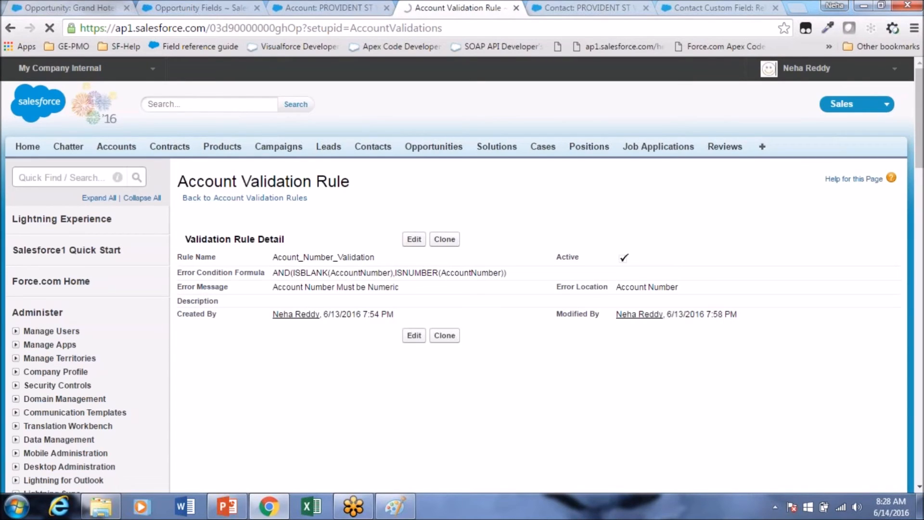
# Re-save the account record without changes to test the formula that has no NOT function.
pyautogui.click(319, 8)
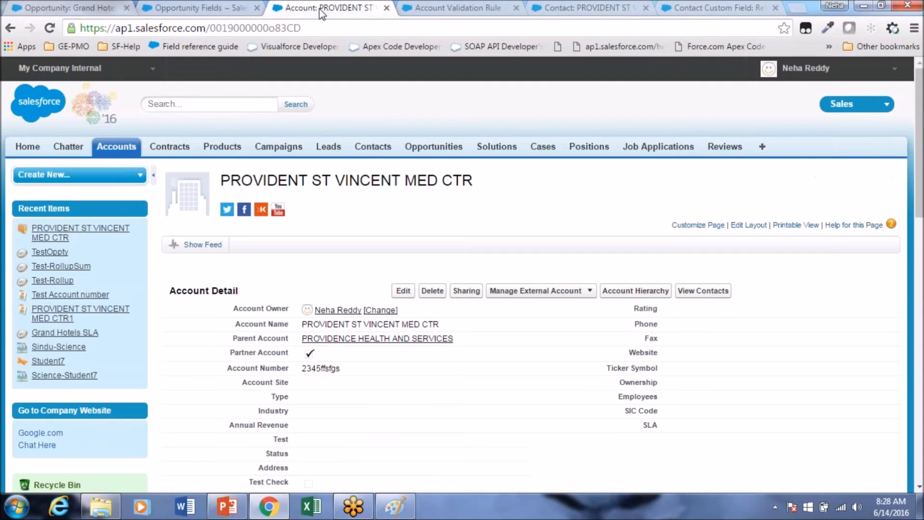
pyautogui.click(402, 290)
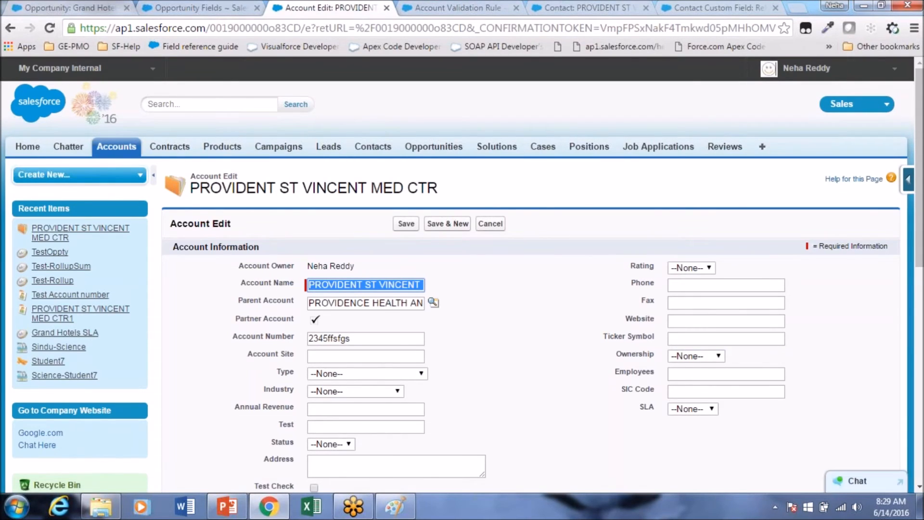
pyautogui.click(406, 223)
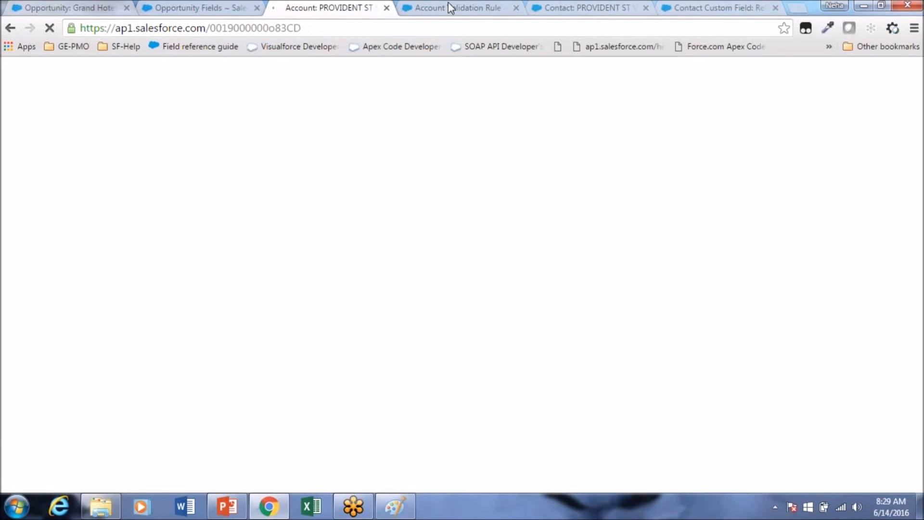
# Edit the validation rule and wrap its ISBLANK(AccountNumber) condition in a NOT function, including the closing parenthesis.
pyautogui.click(447, 9)
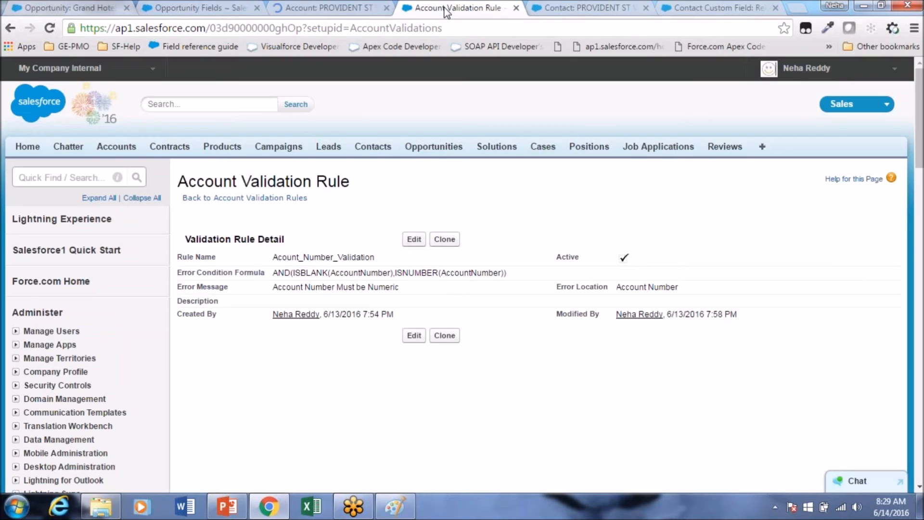
pyautogui.click(415, 241)
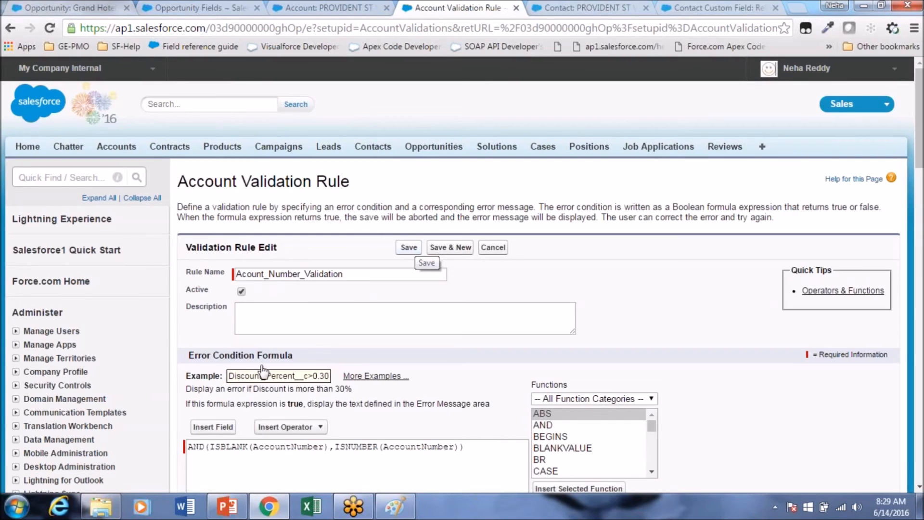
pyautogui.scroll(-3, 210, 321)
pyautogui.click(210, 321)
pyautogui.write('NOT')
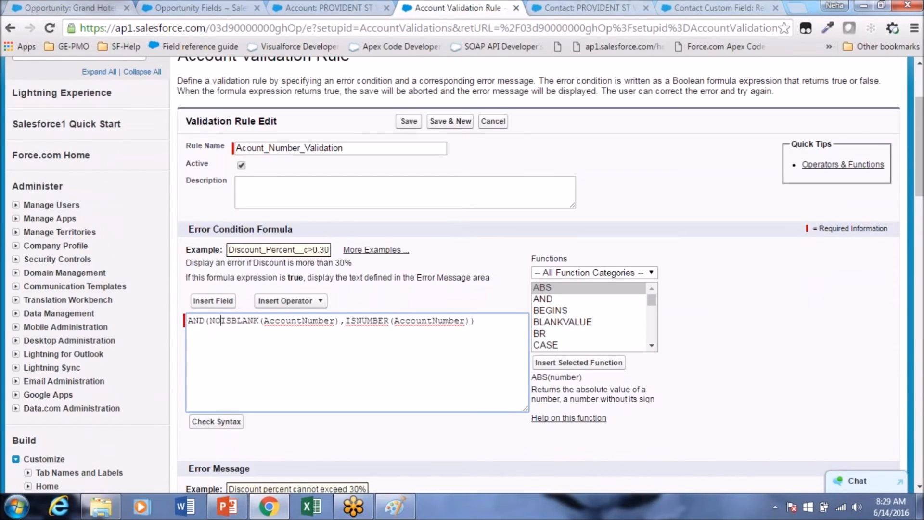
pyautogui.write('(')
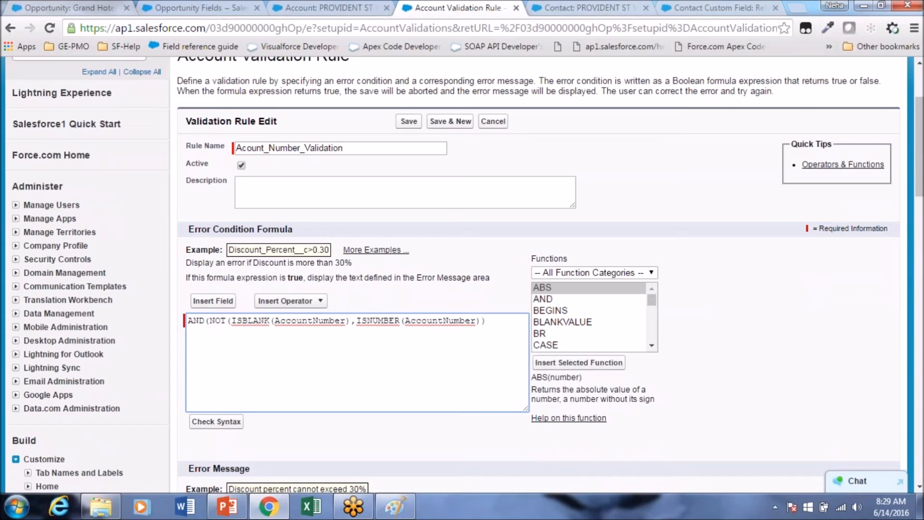
pyautogui.click(352, 320)
pyautogui.write(')')
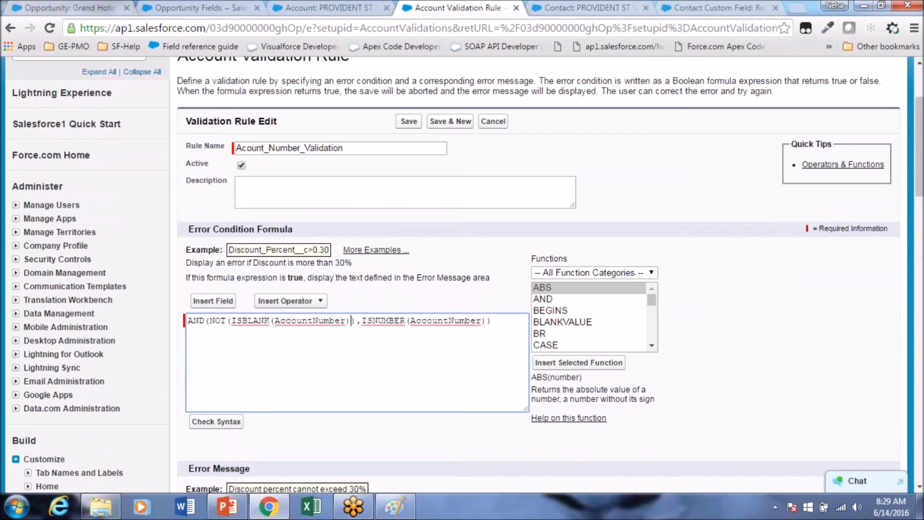
# Wrap the ISNUMBER(AccountNumber) condition in a NOT function, then check the formula's syntax and save the rule.
pyautogui.write('NOTT(')
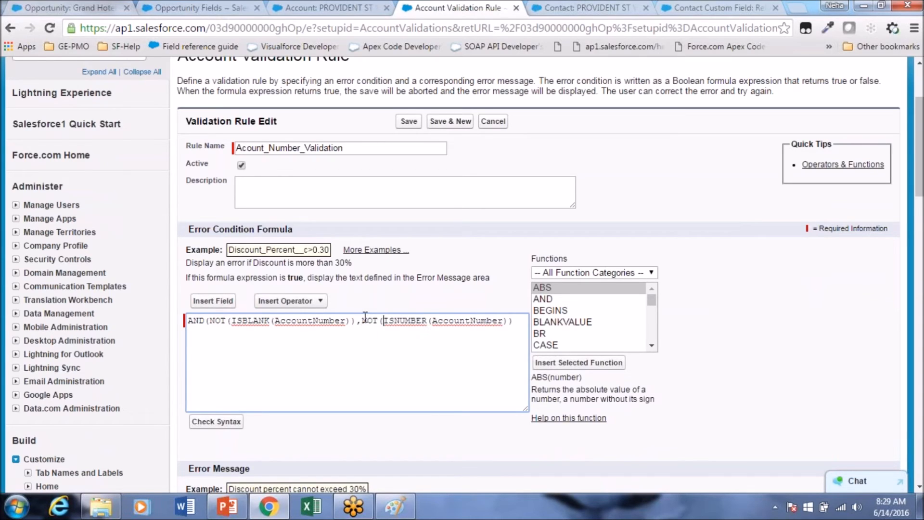
pyautogui.press('Right')
pyautogui.press('Right')
pyautogui.press('Right')
pyautogui.press('Right')
pyautogui.press('Right')
pyautogui.press('Right')
pyautogui.press('Right')
pyautogui.press('End')
pyautogui.write(')')
pyautogui.click(218, 421)
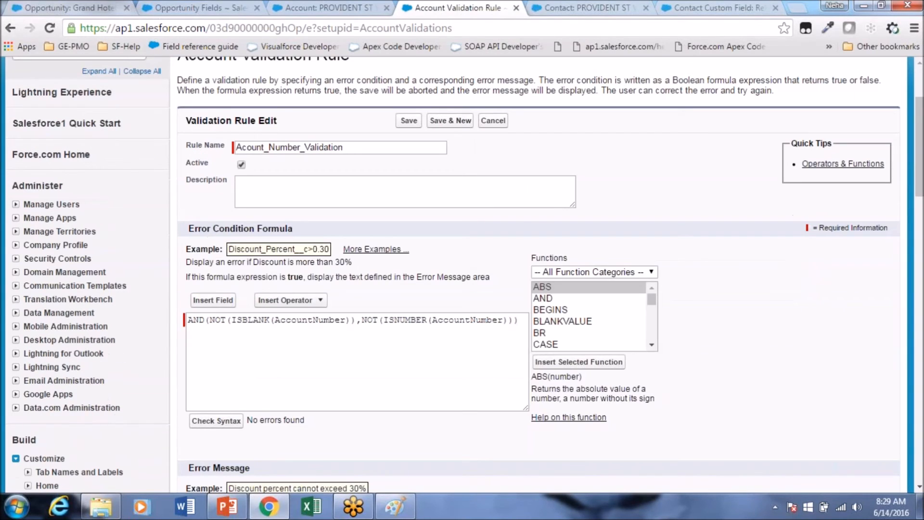
pyautogui.click(408, 121)
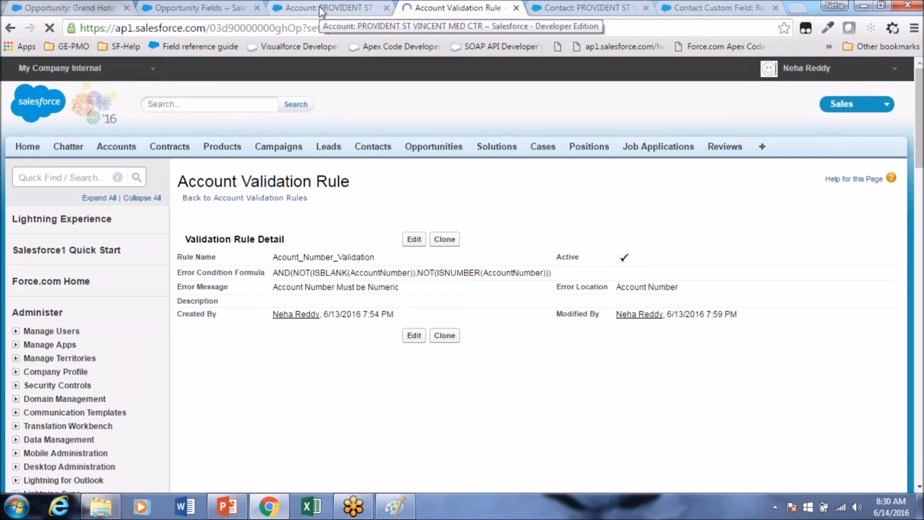
# Test the rule by adding more letters to the account's Account Number, saving the record, and examining the field's validation message.
pyautogui.click(322, 11)
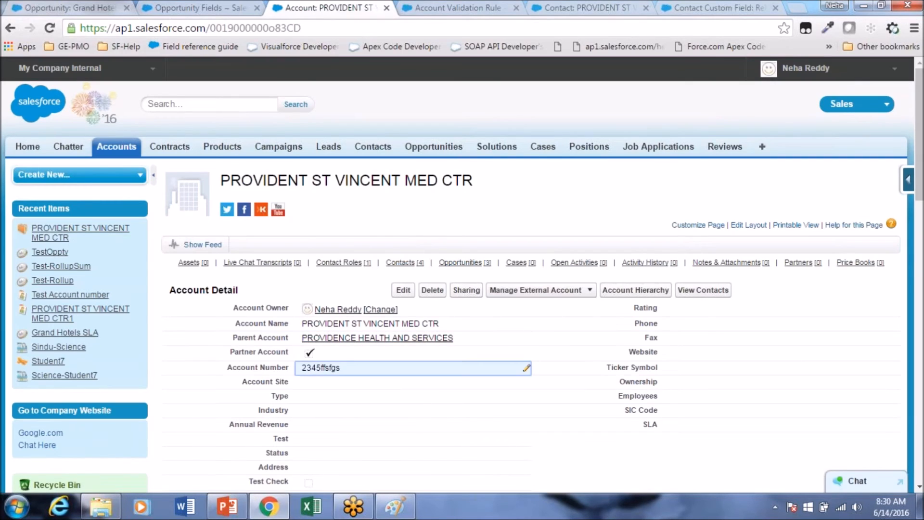
pyautogui.doubleClick(337, 368)
pyautogui.click(359, 369)
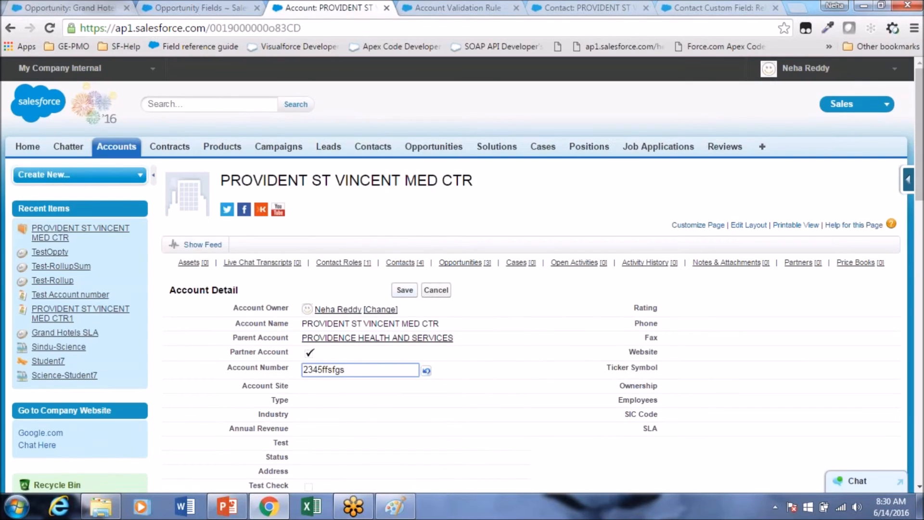
pyautogui.write('dsfs')
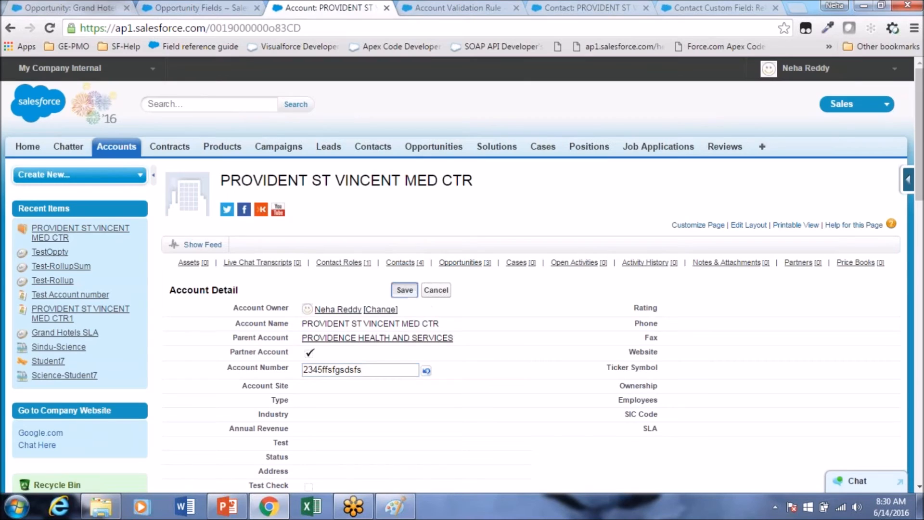
pyautogui.click(404, 290)
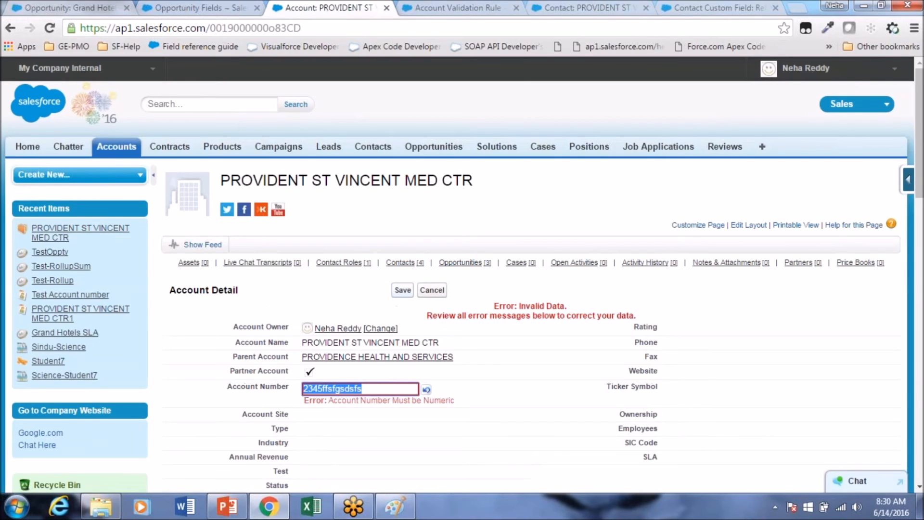
pyautogui.scroll(-1, 414, 414)
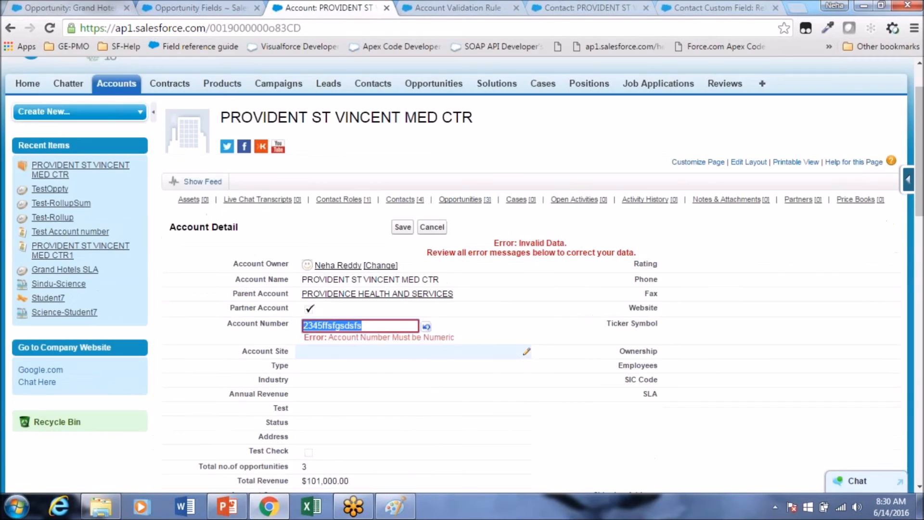
pyautogui.moveTo(328, 338); pyautogui.dragTo(460, 339)
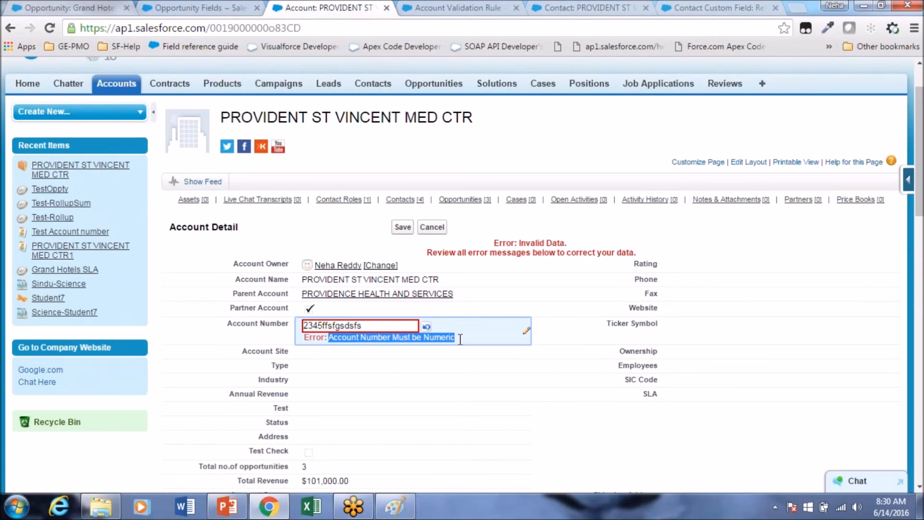
# Compare the saved formula's NOT(ISBLANK) and NOT(ISNUMBER) conditions with the Account Number entered on the account record.
pyautogui.click(441, 8)
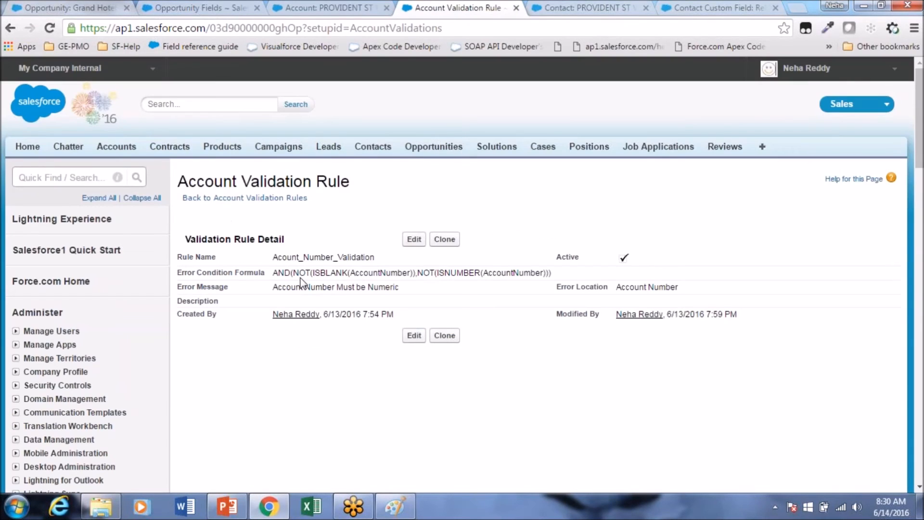
pyautogui.moveTo(293, 272); pyautogui.dragTo(406, 271)
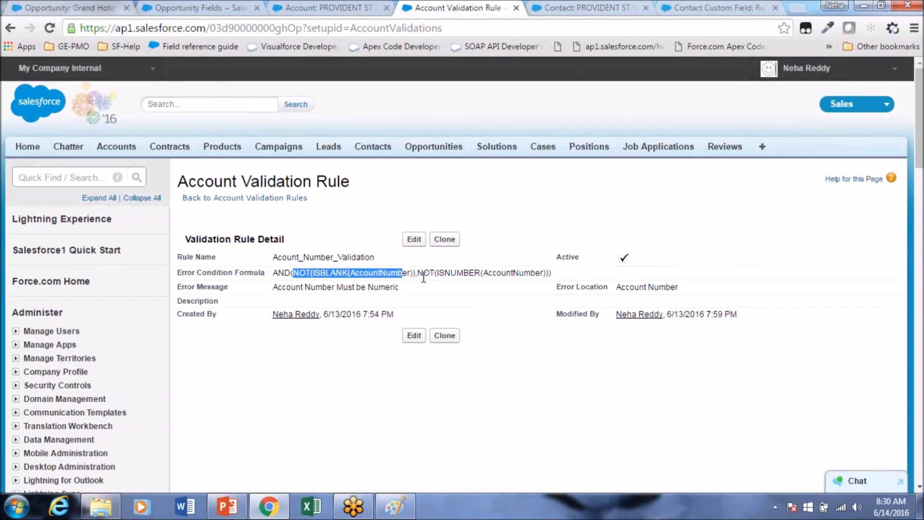
pyautogui.moveTo(547, 273); pyautogui.dragTo(420, 274)
pyautogui.click(327, 8)
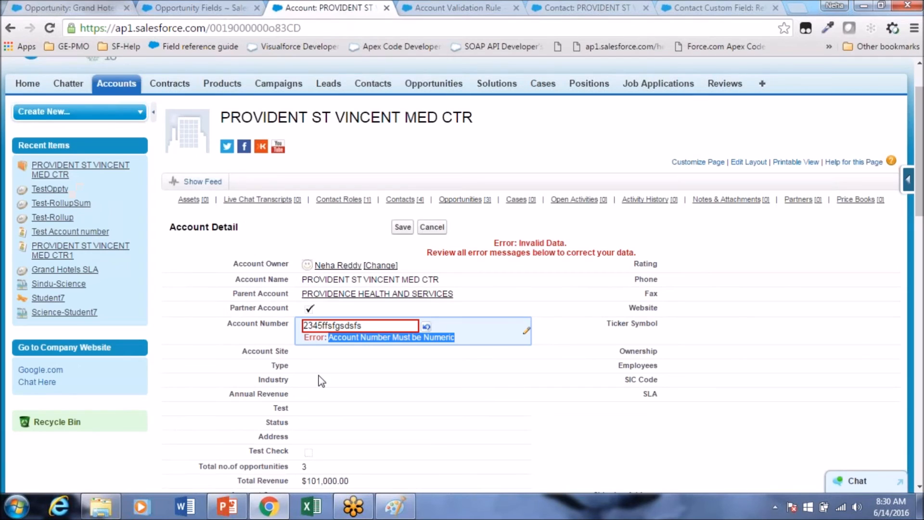
pyautogui.click(417, 7)
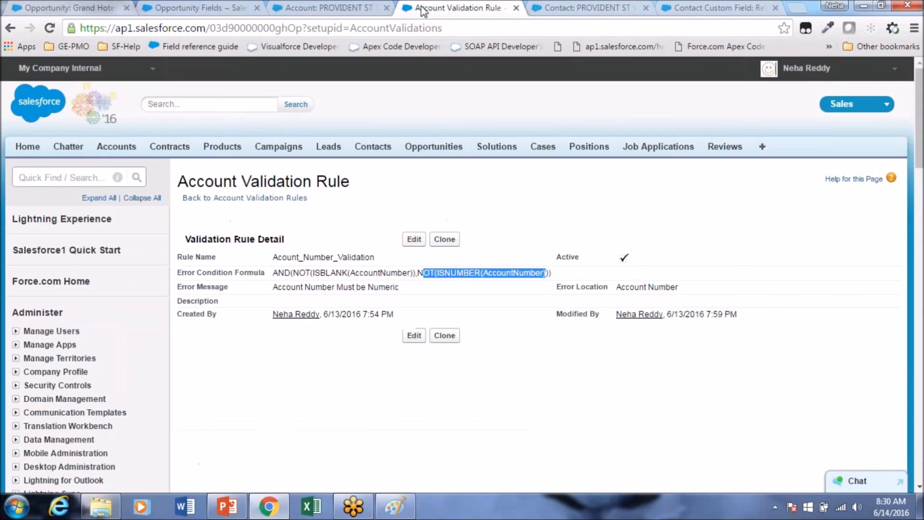
# Compare the validation rule's error message with the message displayed under the account's Account Number field.
pyautogui.moveTo(272, 224); pyautogui.dragTo(408, 220)
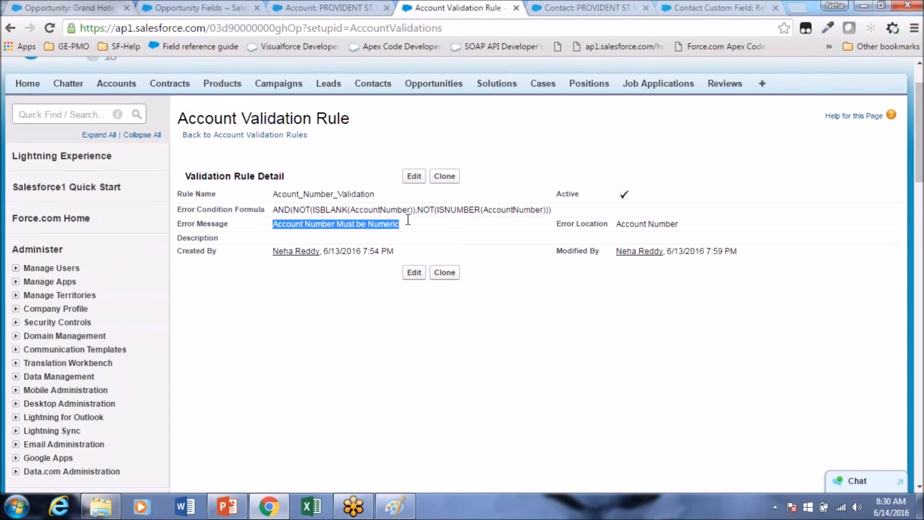
pyautogui.click(337, 7)
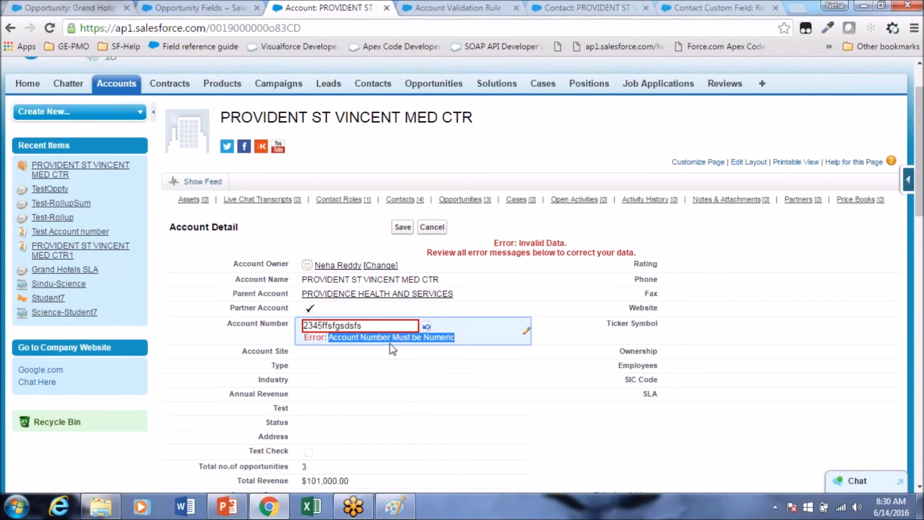
pyautogui.moveTo(302, 338); pyautogui.dragTo(460, 334)
# Replace the account's Account Number with a digits-only value and save the record to test the validation rule.
pyautogui.moveTo(361, 326); pyautogui.dragTo(278, 322)
pyautogui.write('123456')
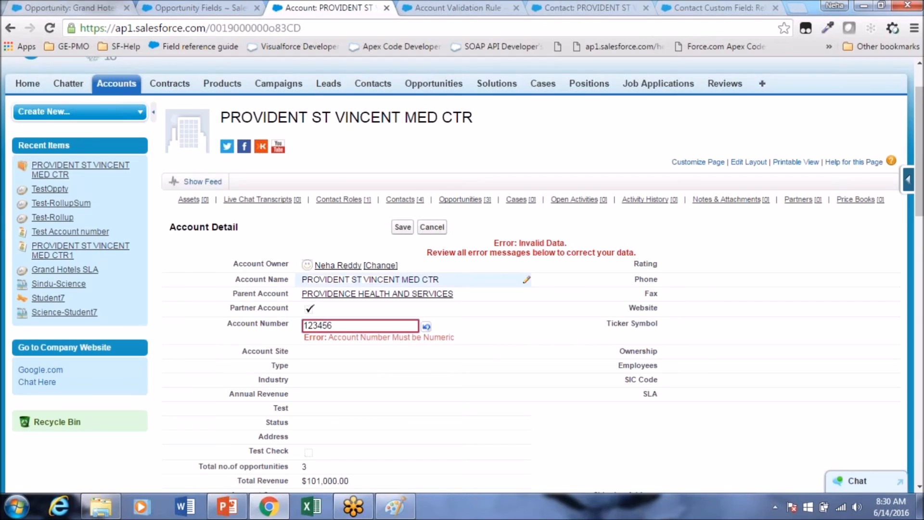
pyautogui.click(403, 226)
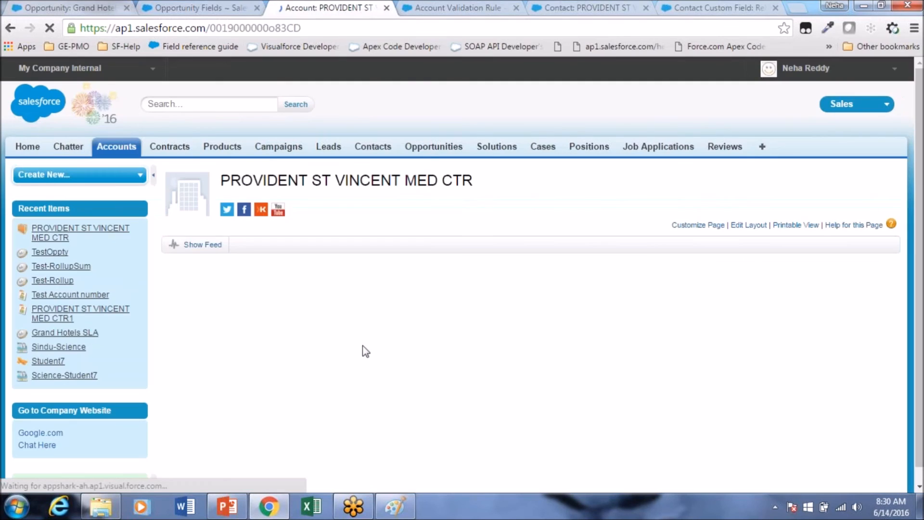
pyautogui.scroll(-1, 316, 308)
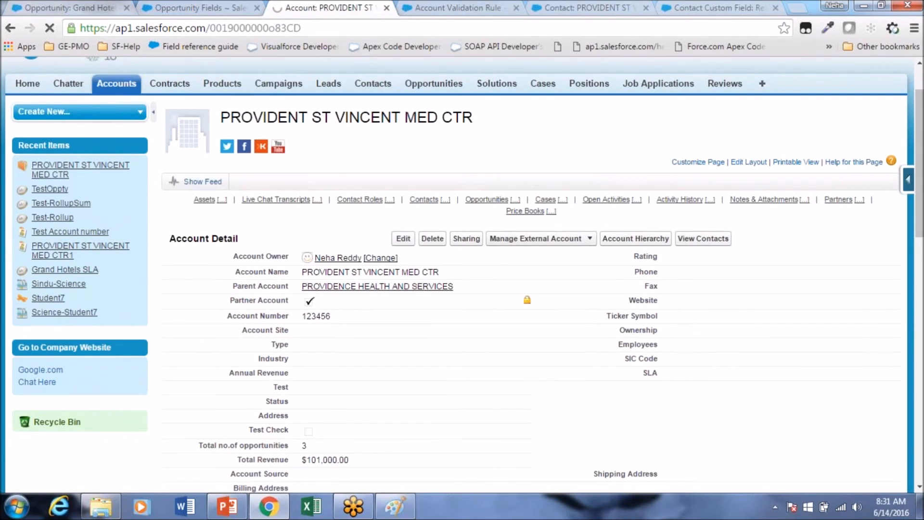
# Test the rule by replacing the Account Number with a letters-only value and saving the account.
pyautogui.doubleClick(356, 305)
pyautogui.moveTo(342, 307); pyautogui.dragTo(288, 308)
pyautogui.write('sfsdgsdgs')
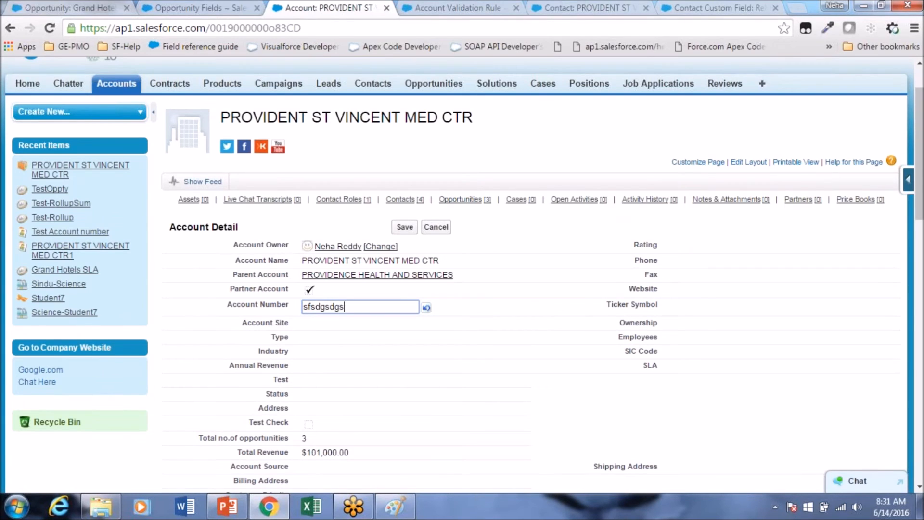
pyautogui.click(406, 228)
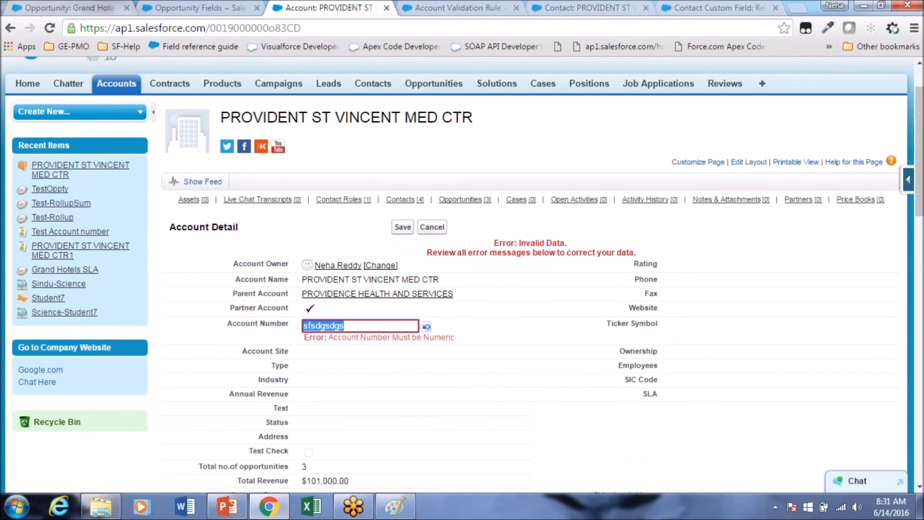
# Test the rule with two mixed Account Numbers, one starting with letters and one starting with digits, saving each.
pyautogui.write('dfdf23232')
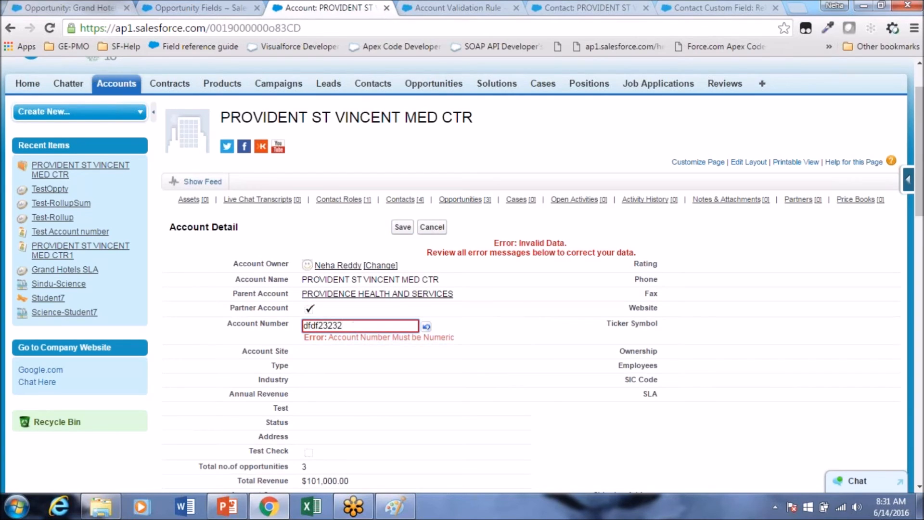
pyautogui.press('Return')
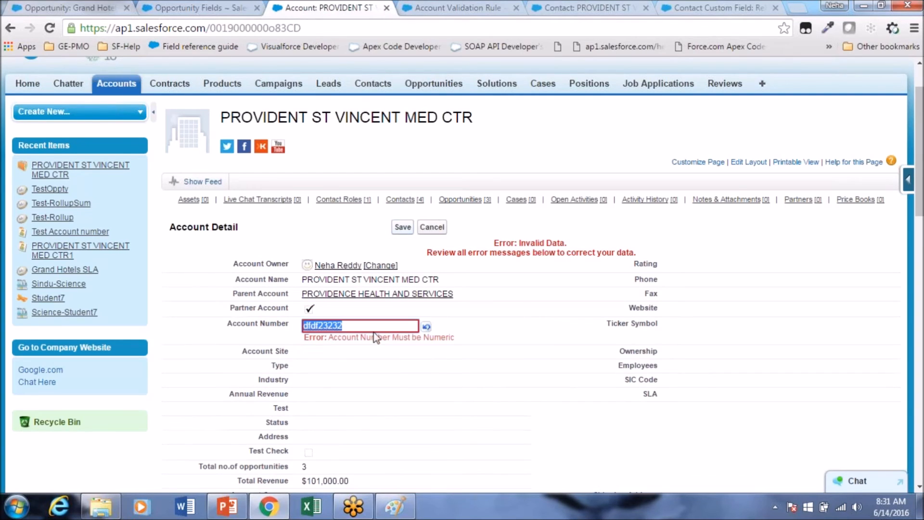
pyautogui.write('dfdsgsg')
pyautogui.press('BackSpace')
pyautogui.press('BackSpace')
pyautogui.press('BackSpace')
pyautogui.press('BackSpace')
pyautogui.press('BackSpace')
pyautogui.press('BackSpace')
pyautogui.press('BackSpace')
pyautogui.write('3243242342fgdfgdgd')
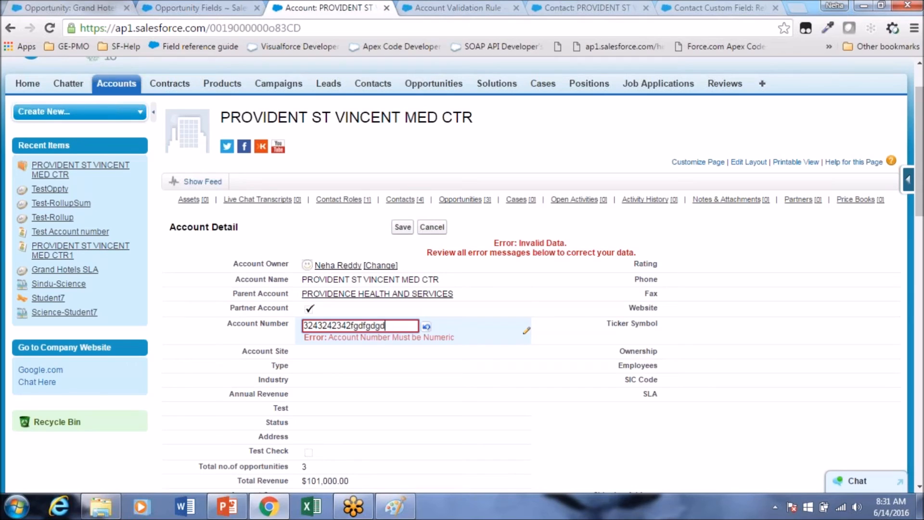
pyautogui.press('Return')
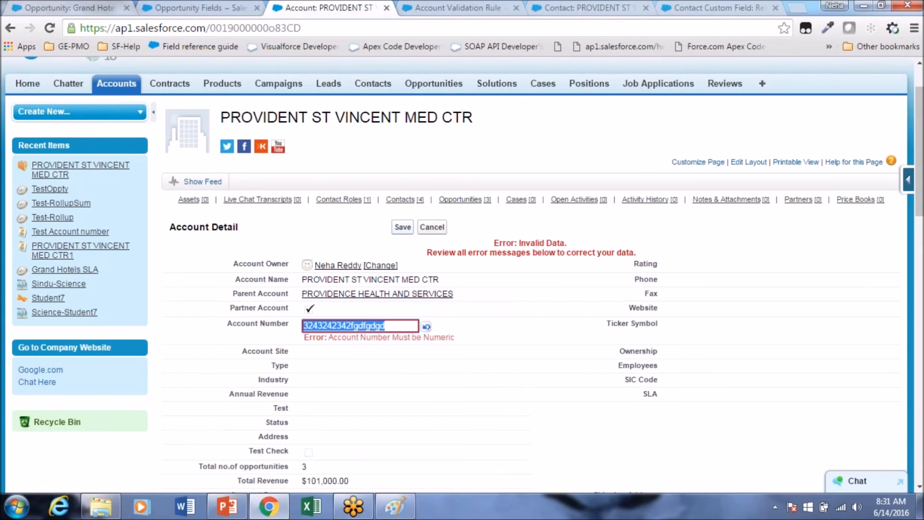
# Enter a longer digits-only value as the Account Number and save the account.
pyautogui.write('12345')
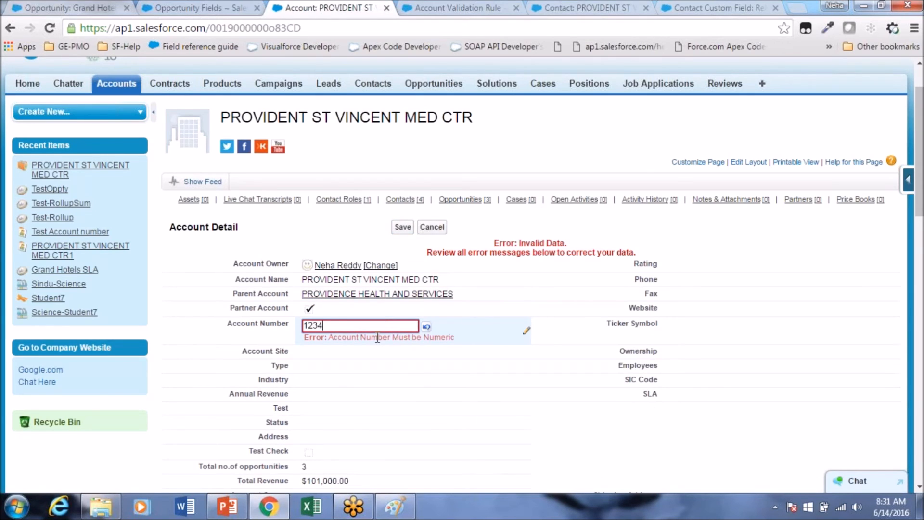
pyautogui.write('665778')
pyautogui.press('Return')
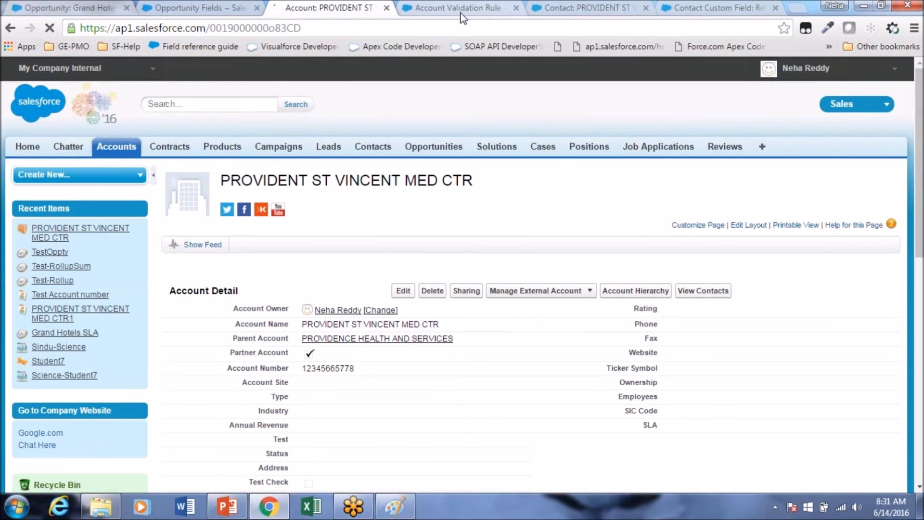
# Examine the saved rule's NOT(ISBLANK) and NOT(ISNUMBER) conditions, the AND function joining them, and the error message.
pyautogui.click(425, 9)
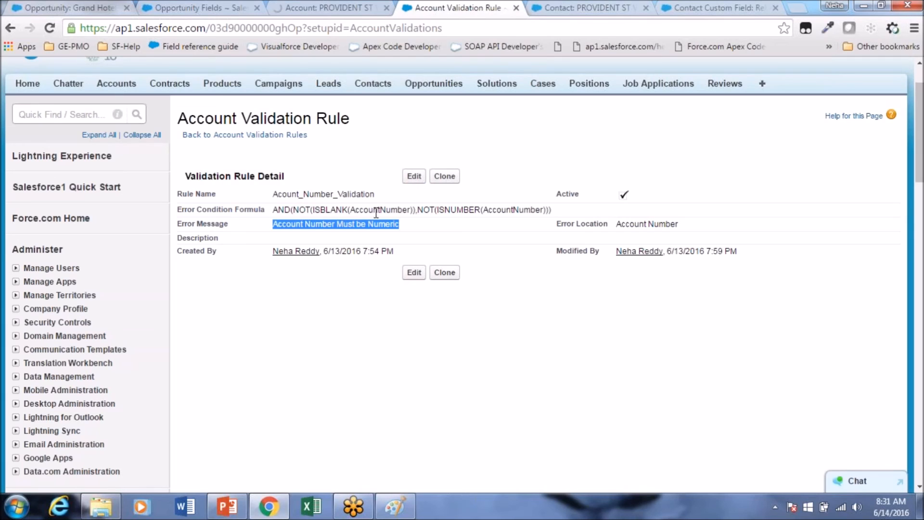
pyautogui.moveTo(293, 210); pyautogui.dragTo(391, 210)
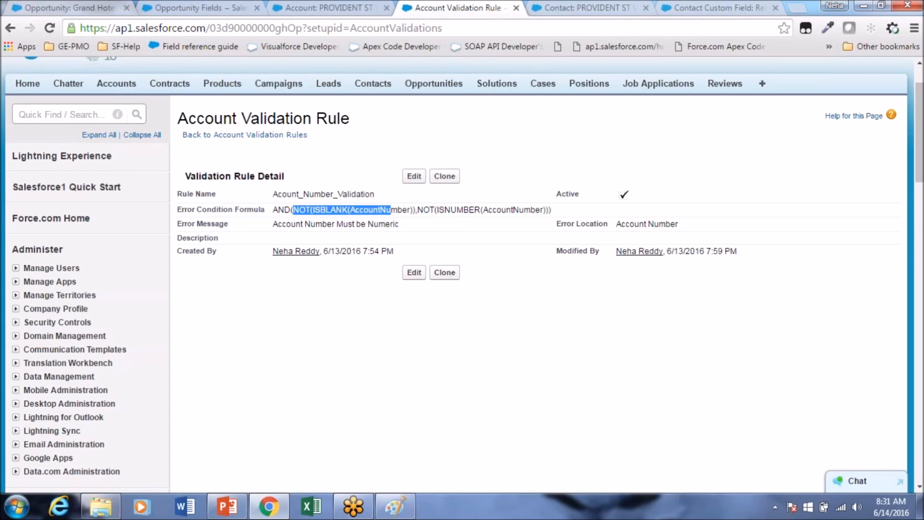
pyautogui.moveTo(524, 210); pyautogui.dragTo(298, 206)
pyautogui.click(395, 212)
pyautogui.moveTo(520, 210); pyautogui.dragTo(423, 210)
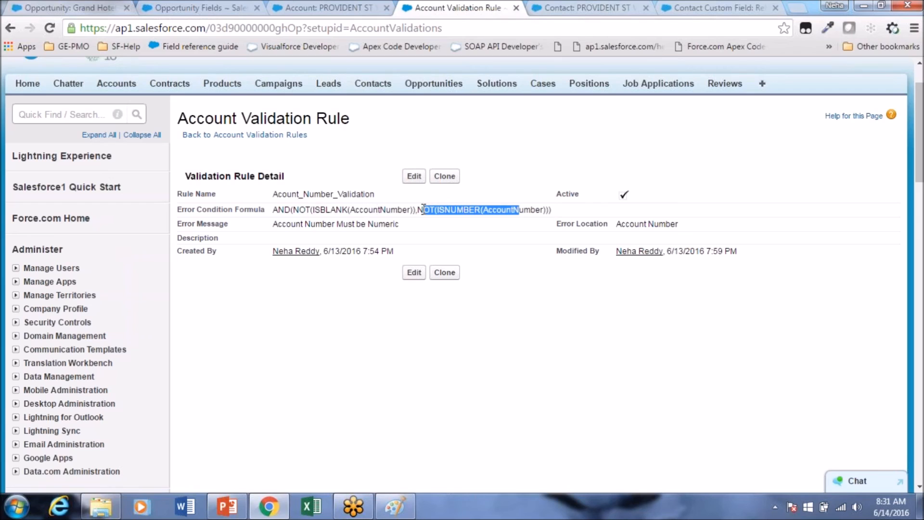
pyautogui.moveTo(291, 210); pyautogui.dragTo(274, 207)
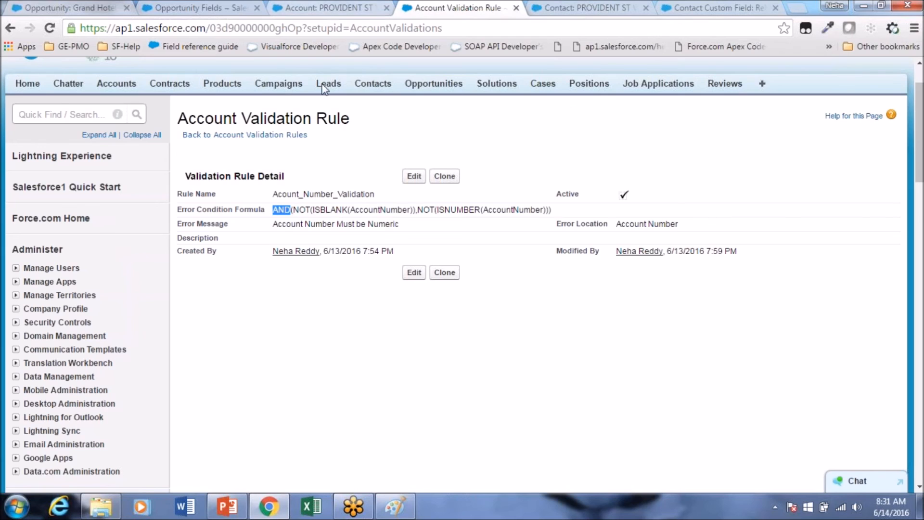
pyautogui.click(318, 7)
pyautogui.click(436, 9)
pyautogui.moveTo(273, 224); pyautogui.dragTo(393, 223)
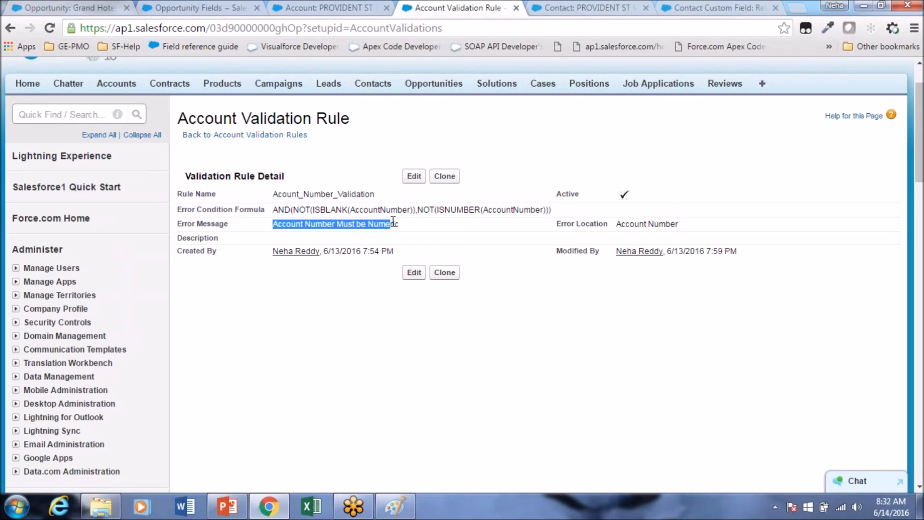
# Edit the validation rule, replace the formula's AND function with OR, and save the rule.
pyautogui.click(414, 176)
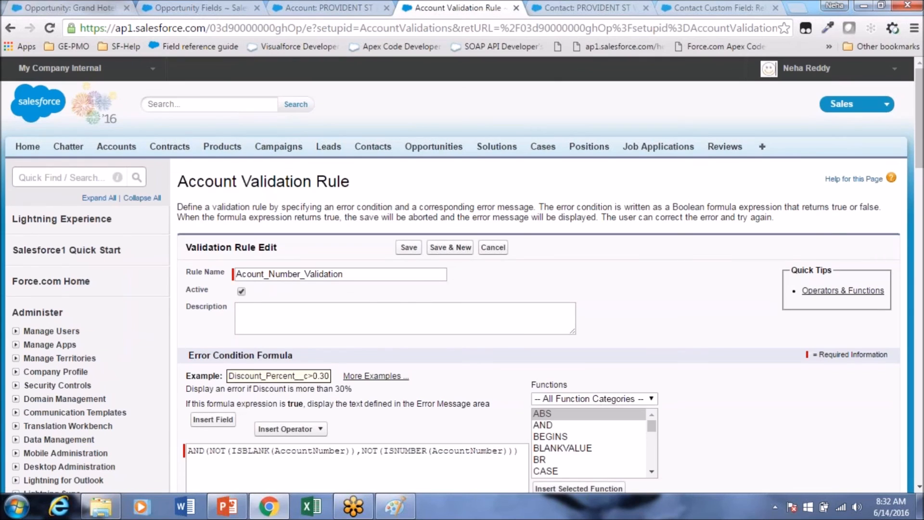
pyautogui.scroll(-1, 219, 378)
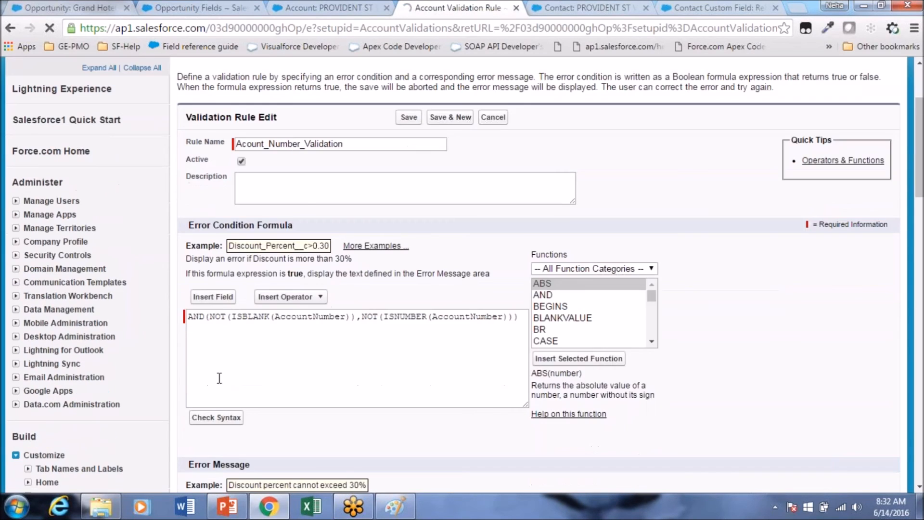
pyautogui.scroll(-1, 219, 378)
pyautogui.doubleClick(201, 256)
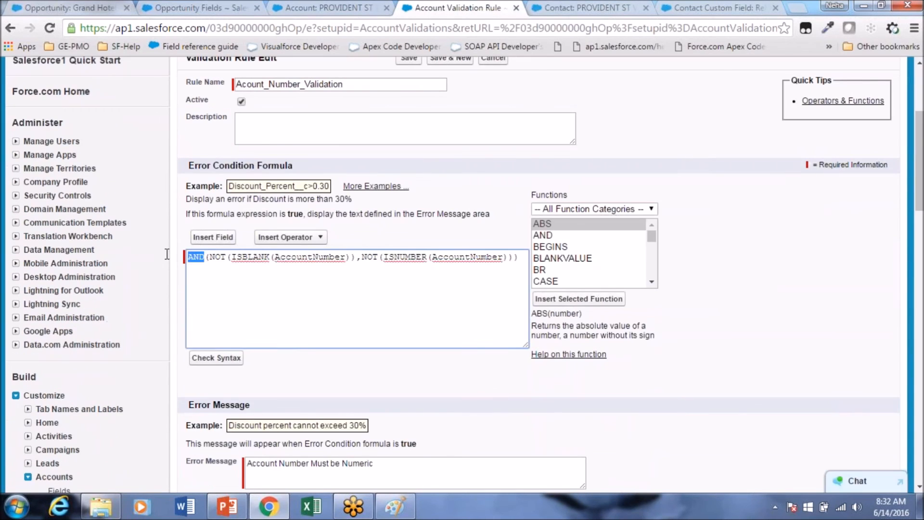
pyautogui.write('OR')
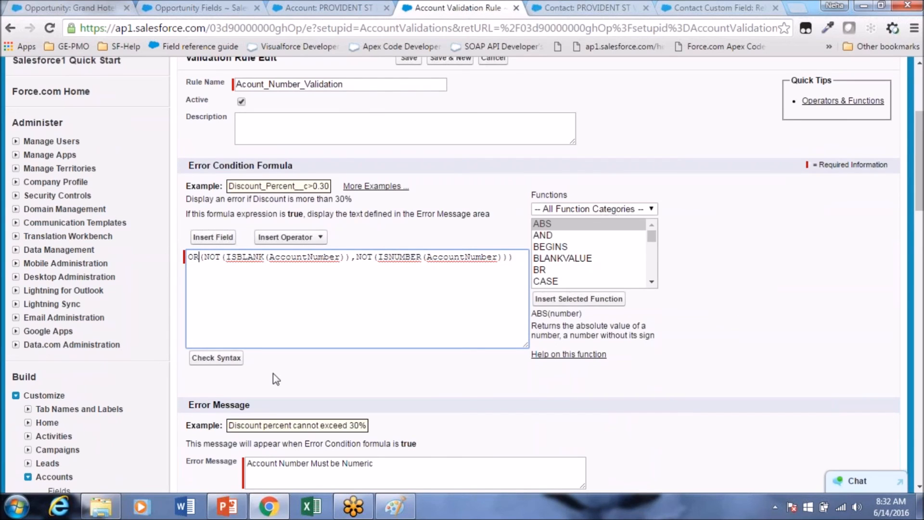
pyautogui.scroll(1, 273, 374)
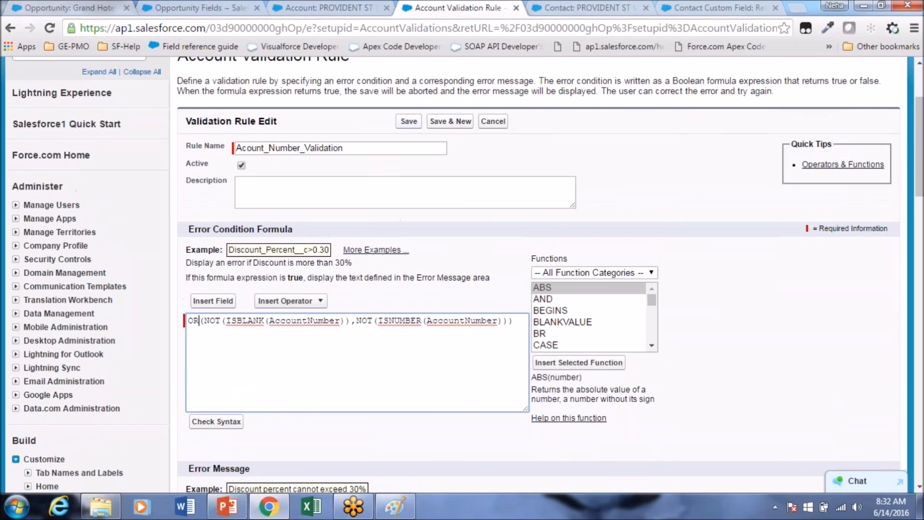
pyautogui.click(409, 121)
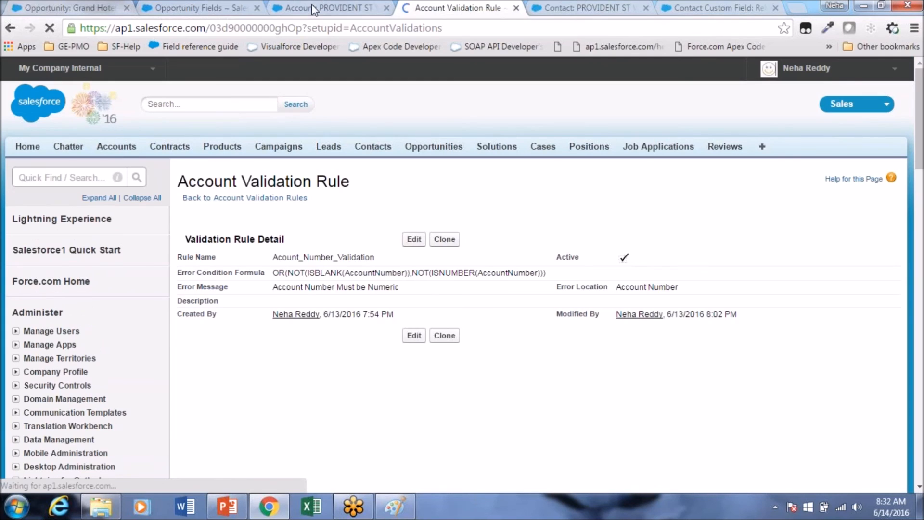
# Test the OR version of the rule by clearing the account's Account Number and saving the record.
pyautogui.click(313, 8)
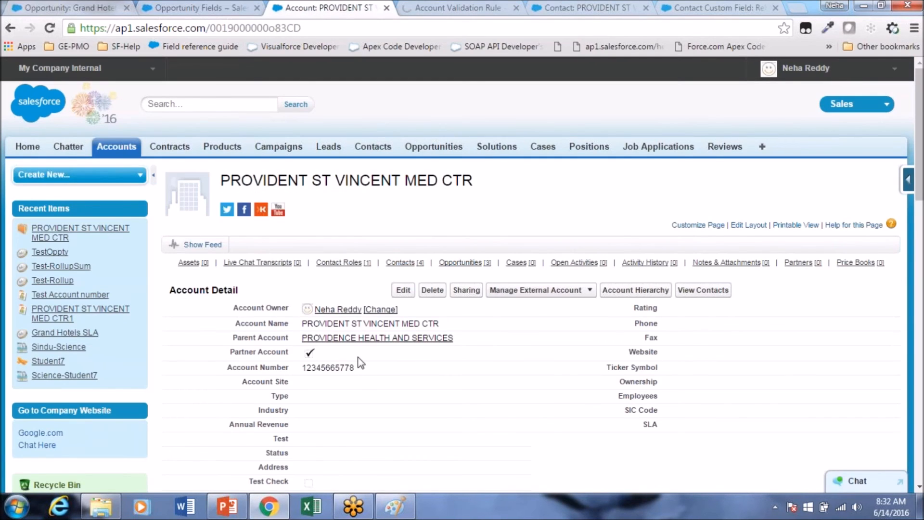
pyautogui.doubleClick(354, 371)
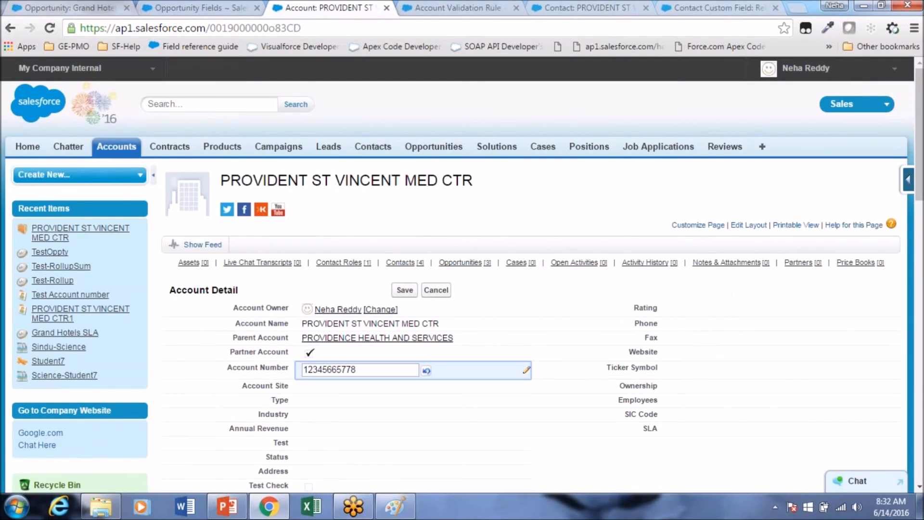
pyautogui.press('BackSpace')
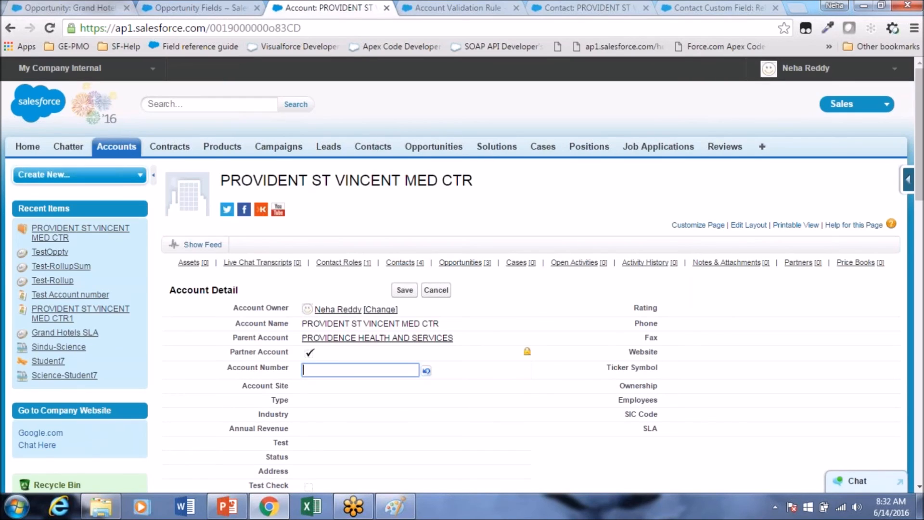
pyautogui.click(405, 291)
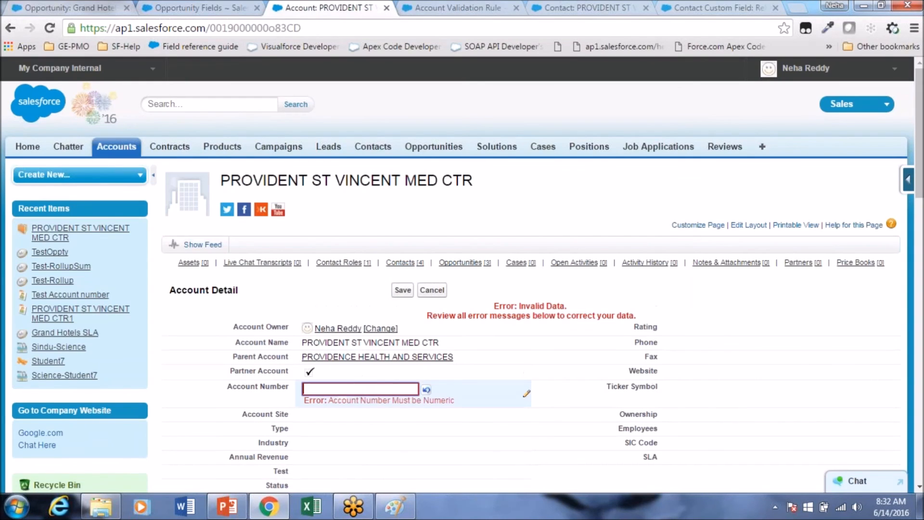
# Compare the OR formula's NOT(ISBLANK) and NOT(ISNUMBER) conditions with the blank Account Number on the account record.
pyautogui.click(438, 5)
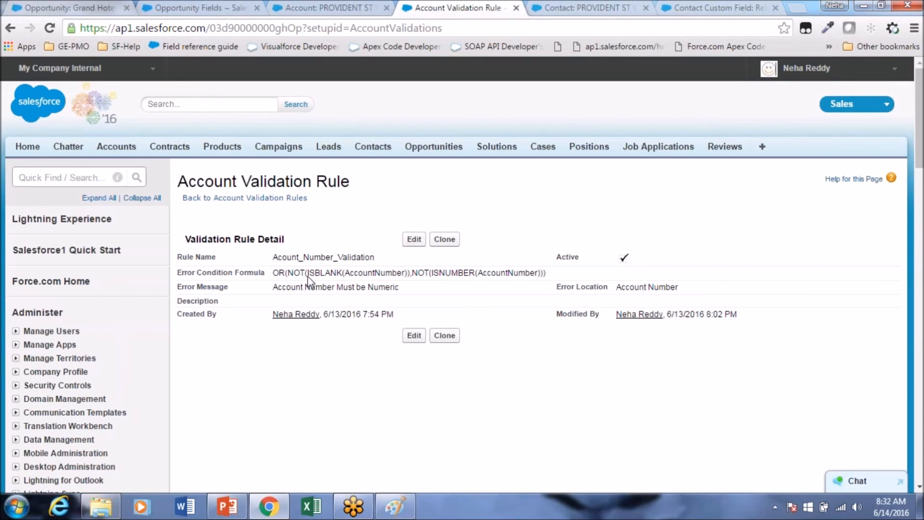
pyautogui.moveTo(289, 273); pyautogui.dragTo(409, 273)
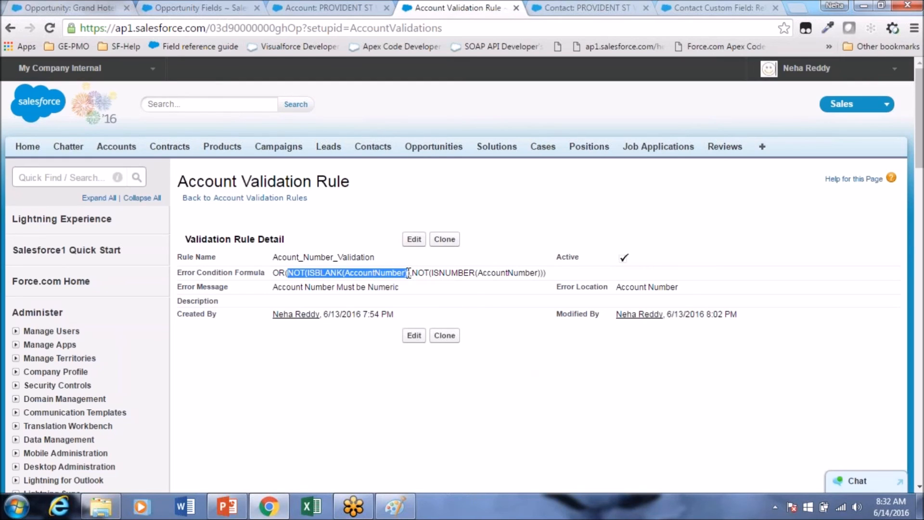
pyautogui.click(349, 12)
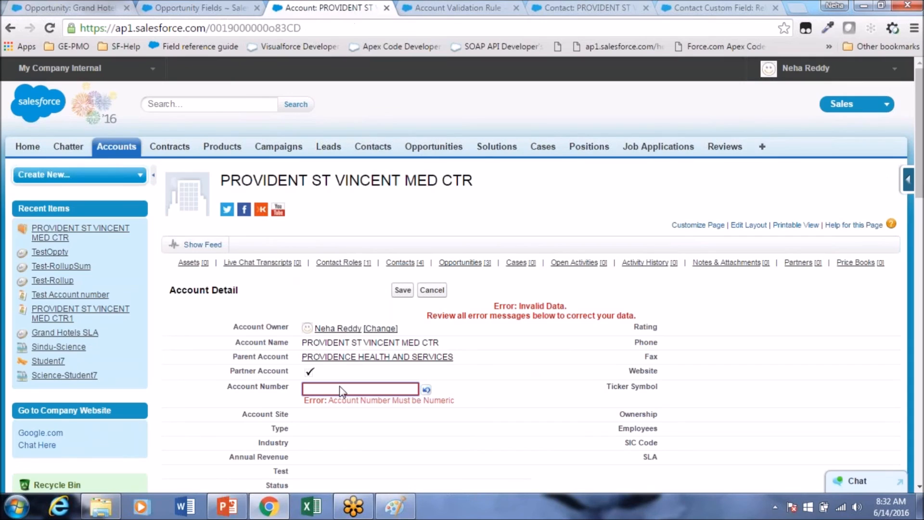
pyautogui.click(426, 12)
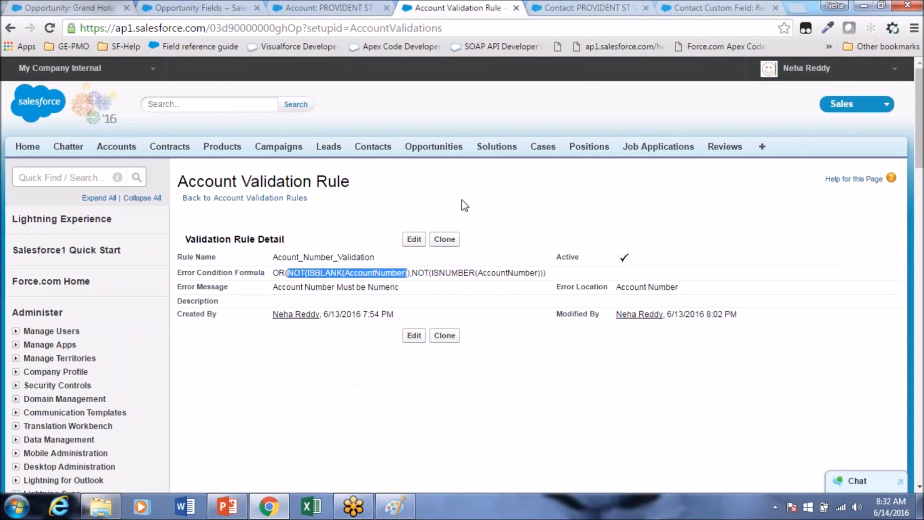
pyautogui.click(419, 271)
pyautogui.moveTo(412, 273); pyautogui.dragTo(542, 274)
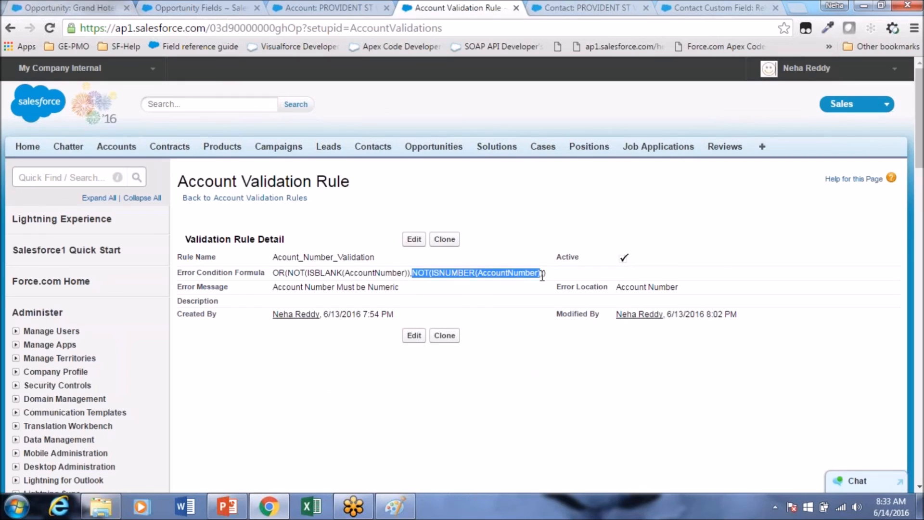
# Test the OR rule by saving the account's Account Number with letters only, letters plus digits, and digits only.
pyautogui.click(344, 13)
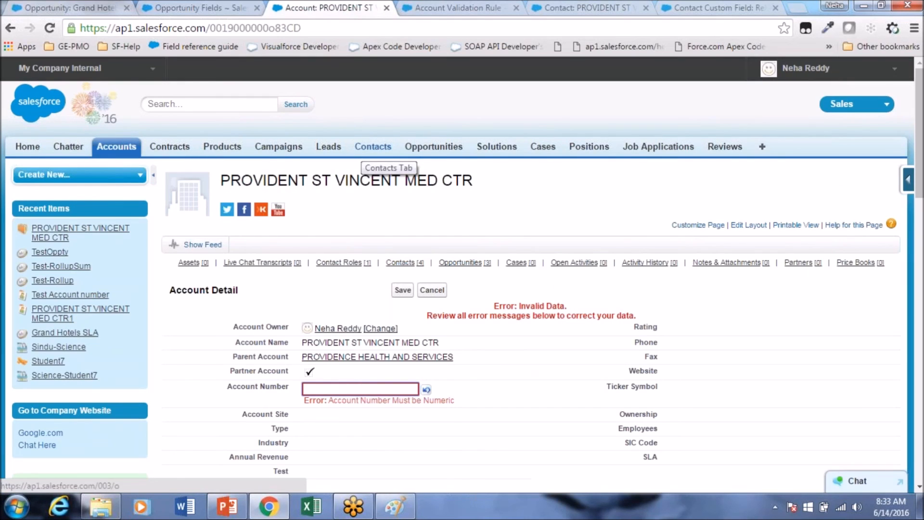
pyautogui.write('ssd')
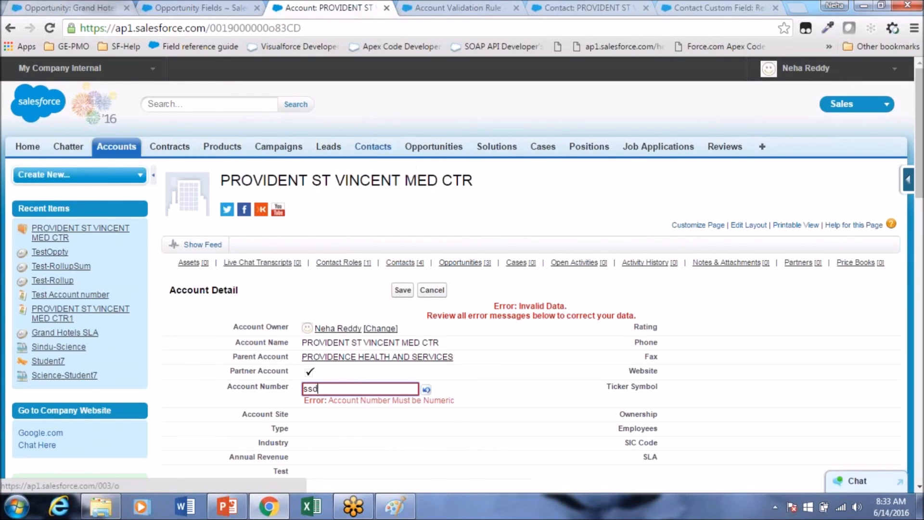
pyautogui.press('Return')
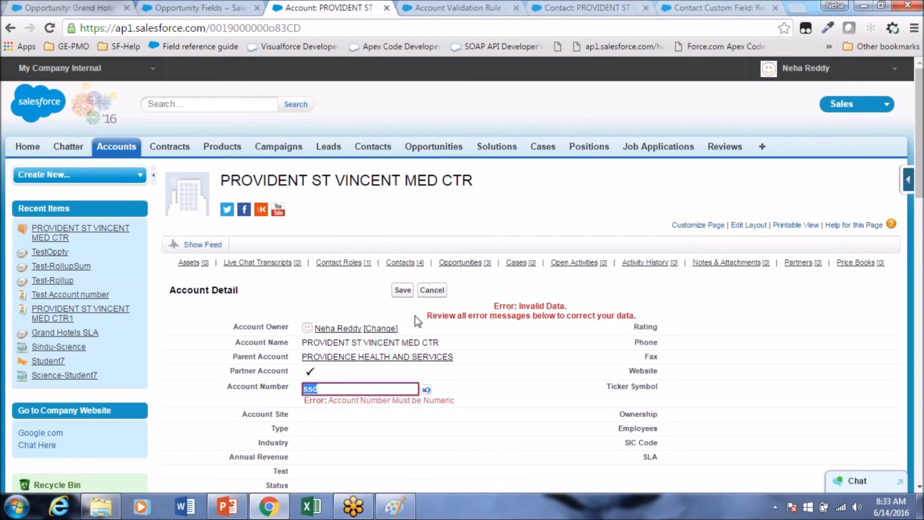
pyautogui.click(319, 389)
pyautogui.write('123')
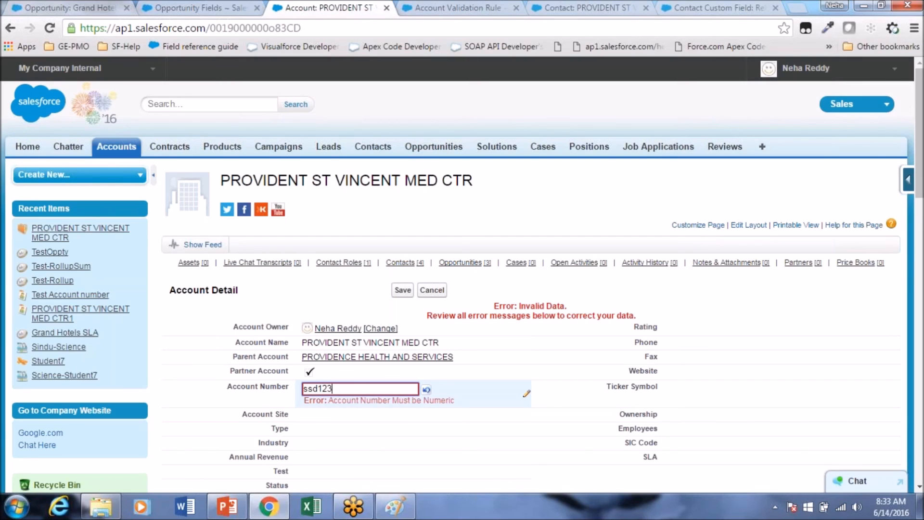
pyautogui.press('Return')
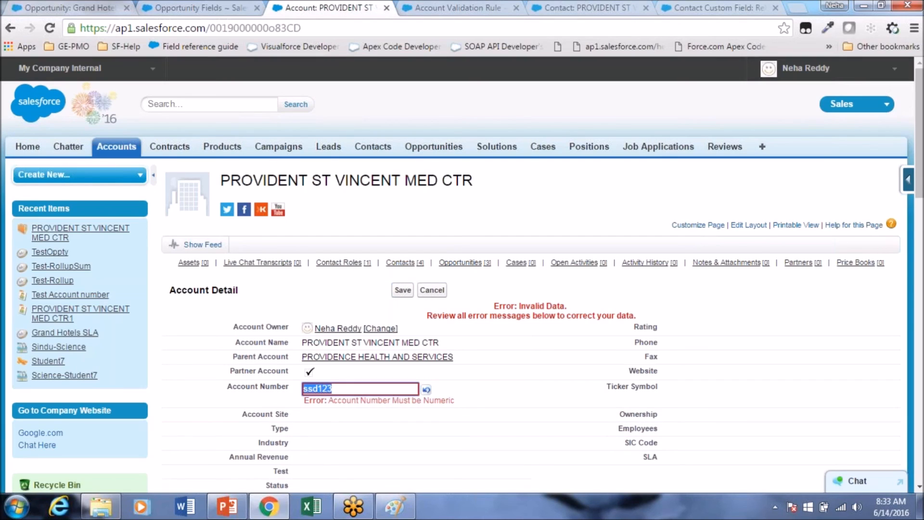
pyautogui.write('123')
pyautogui.press('Return')
# Edit the account validation rule, replace the formula's OR function with AND, and save the rule.
pyautogui.click(438, 11)
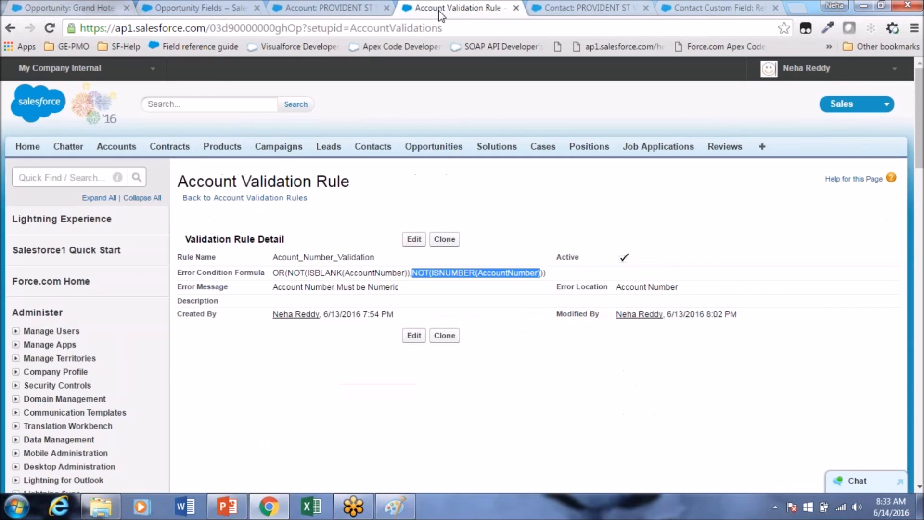
pyautogui.moveTo(286, 271); pyautogui.dragTo(323, 291)
pyautogui.click(414, 239)
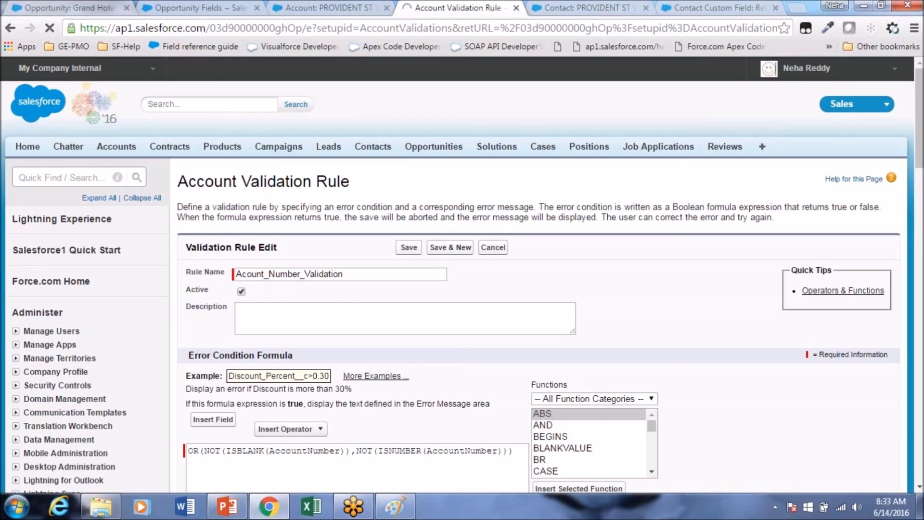
pyautogui.scroll(-5, 198, 198)
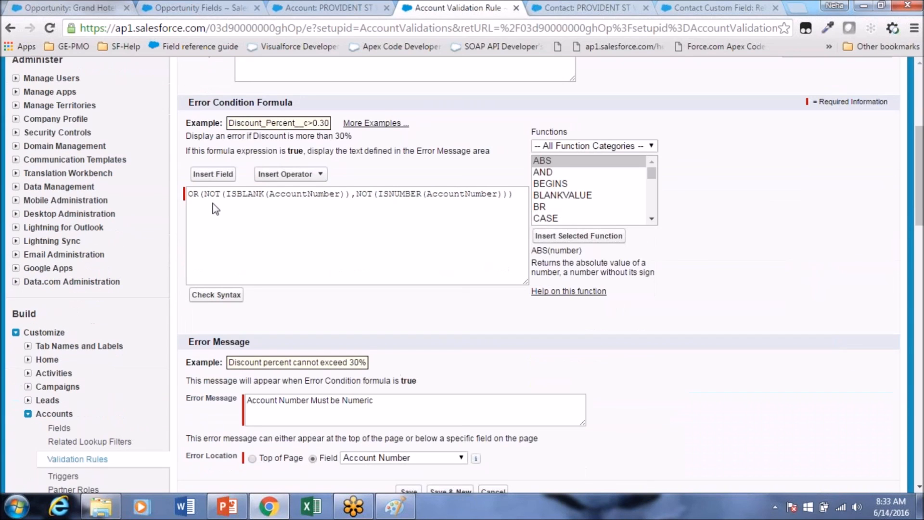
pyautogui.doubleClick(195, 195)
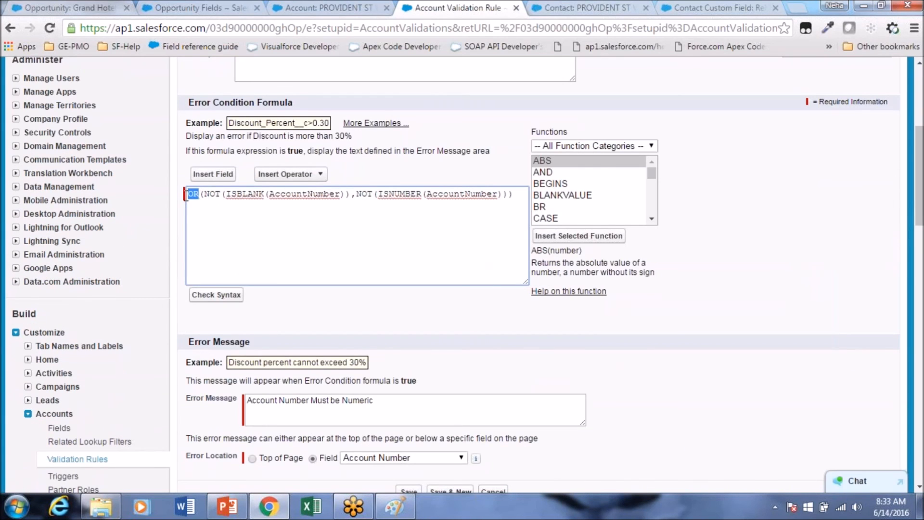
pyautogui.write('AND')
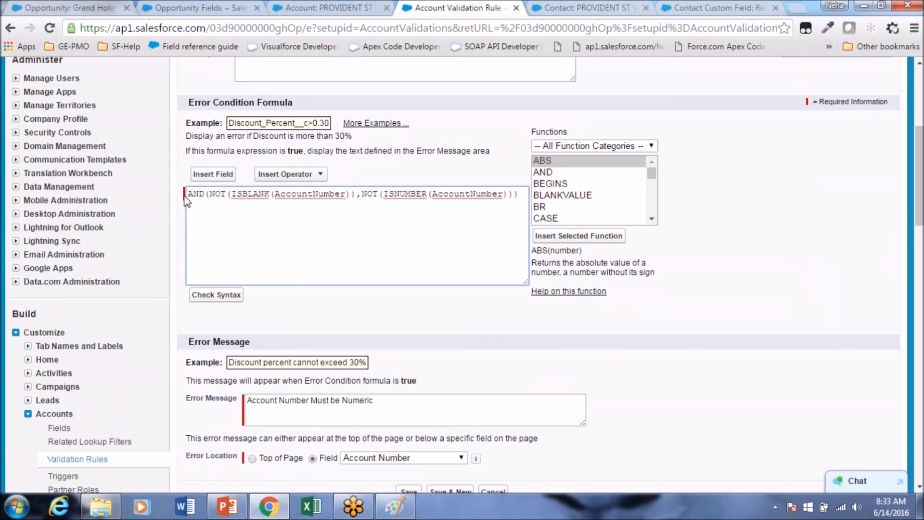
pyautogui.scroll(3, 428, 254)
pyautogui.click(413, 121)
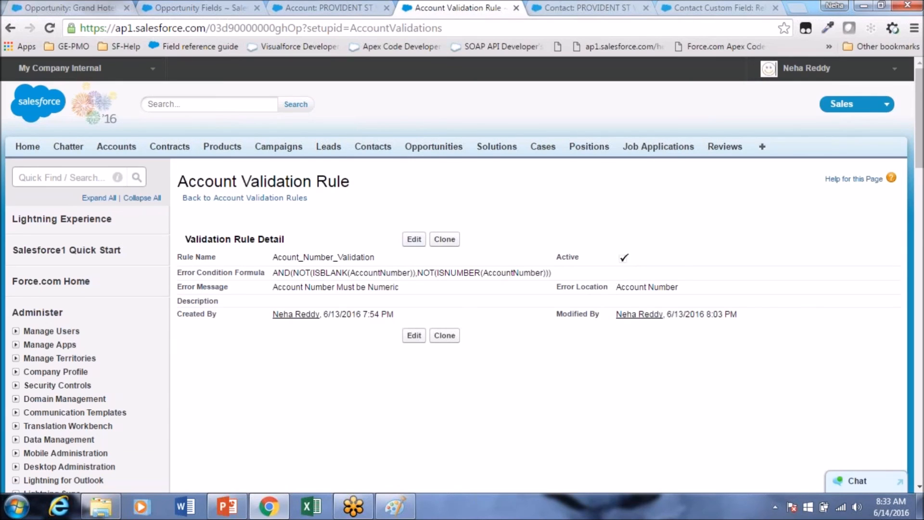
# Deactivate the Acount_Number_Validation rule and save it.
pyautogui.click(414, 239)
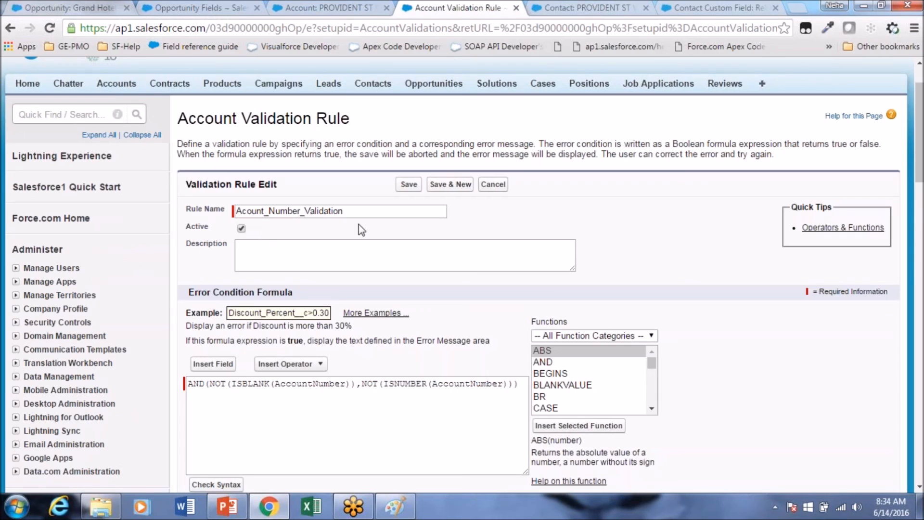
pyautogui.click(241, 228)
pyautogui.click(409, 185)
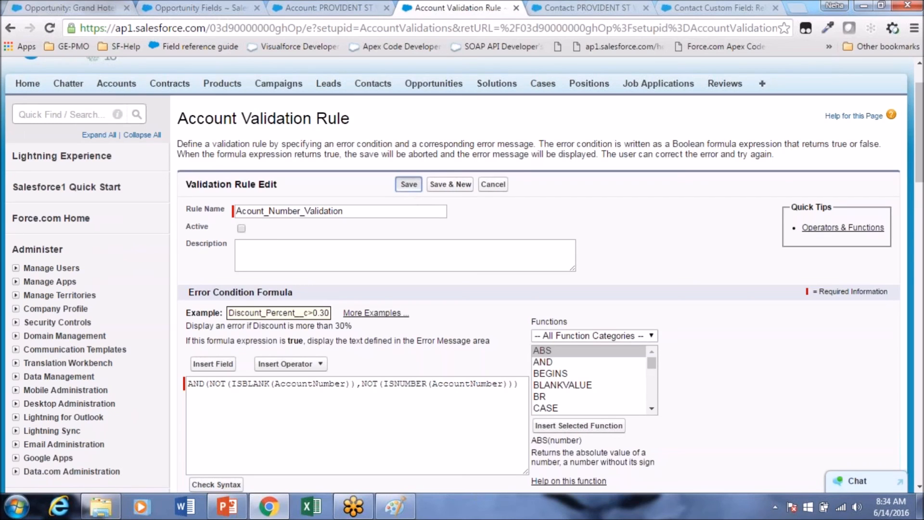
# Test the deactivated rule by adding letters after the digits in the account's Account Number and saving the record.
pyautogui.click(337, 8)
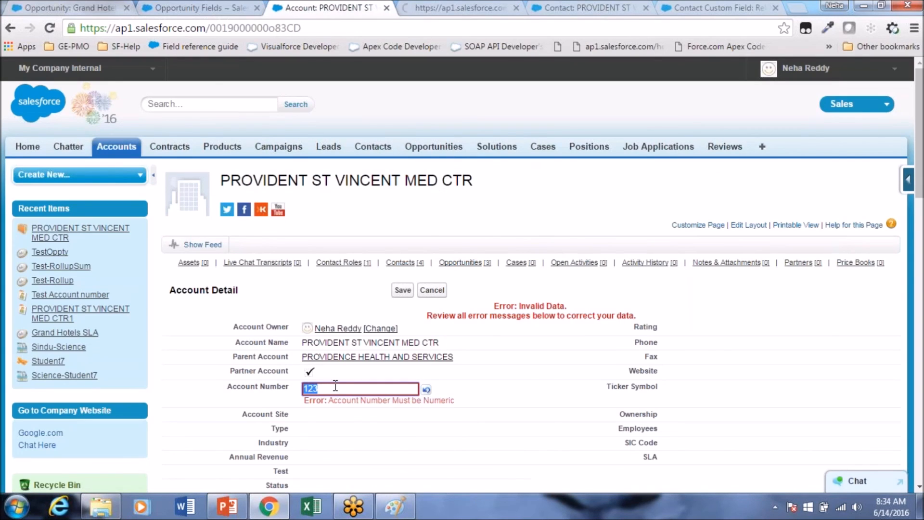
pyautogui.click(335, 388)
pyautogui.write('asfdsfsd')
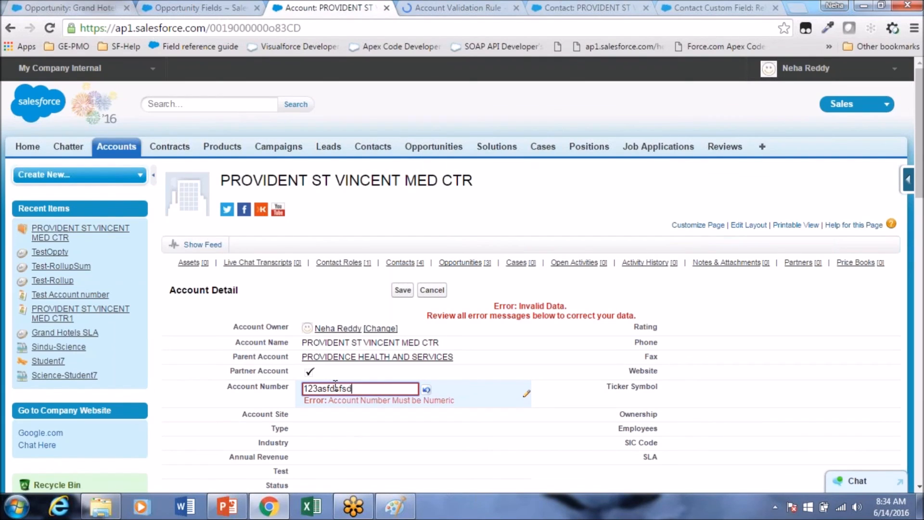
pyautogui.click(437, 8)
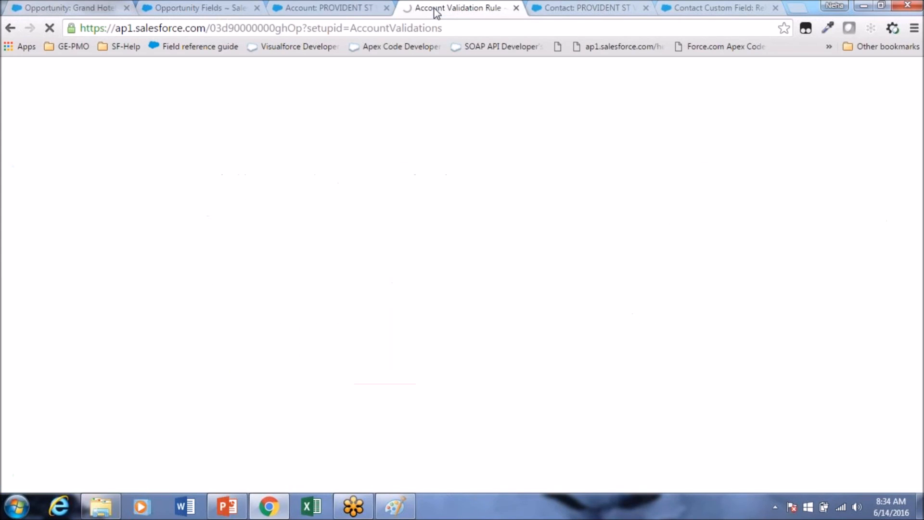
pyautogui.click(335, 10)
pyautogui.click(402, 291)
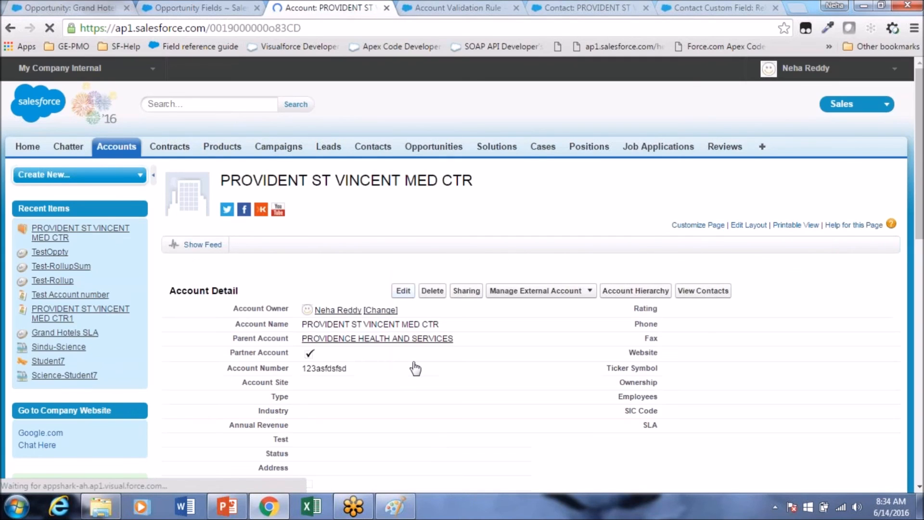
pyautogui.scroll(-2, 463, 192)
# Review the deactivated rule's details and switch to the Introduction to Validation Rules slide in PowerPoint, clearing its text selection.
pyautogui.click(461, 9)
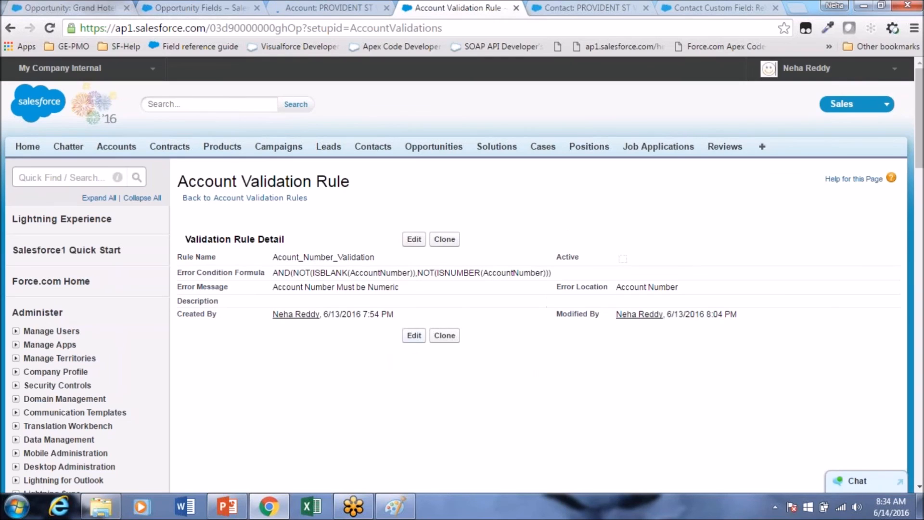
pyautogui.click(228, 508)
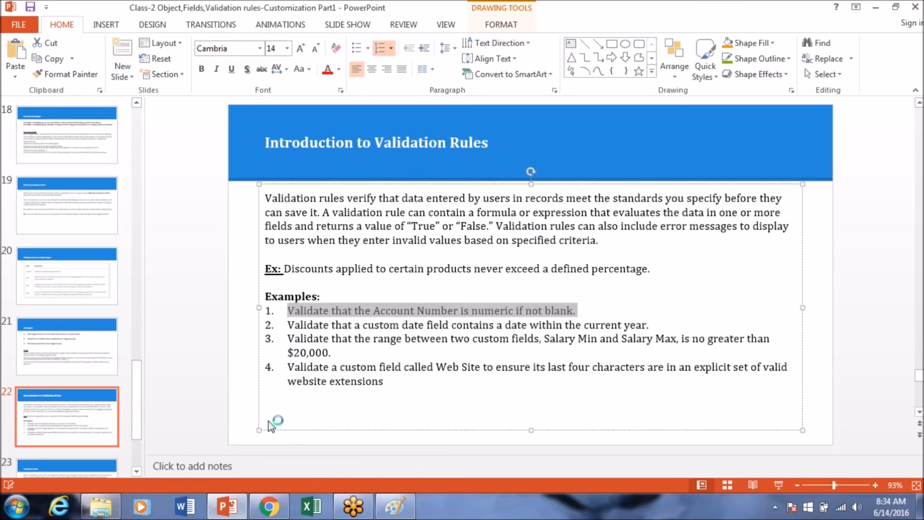
pyautogui.click(268, 434)
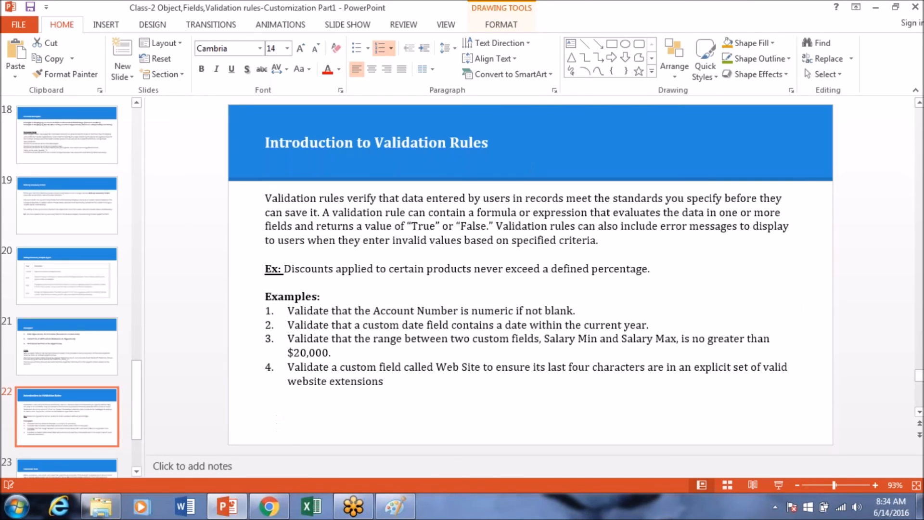